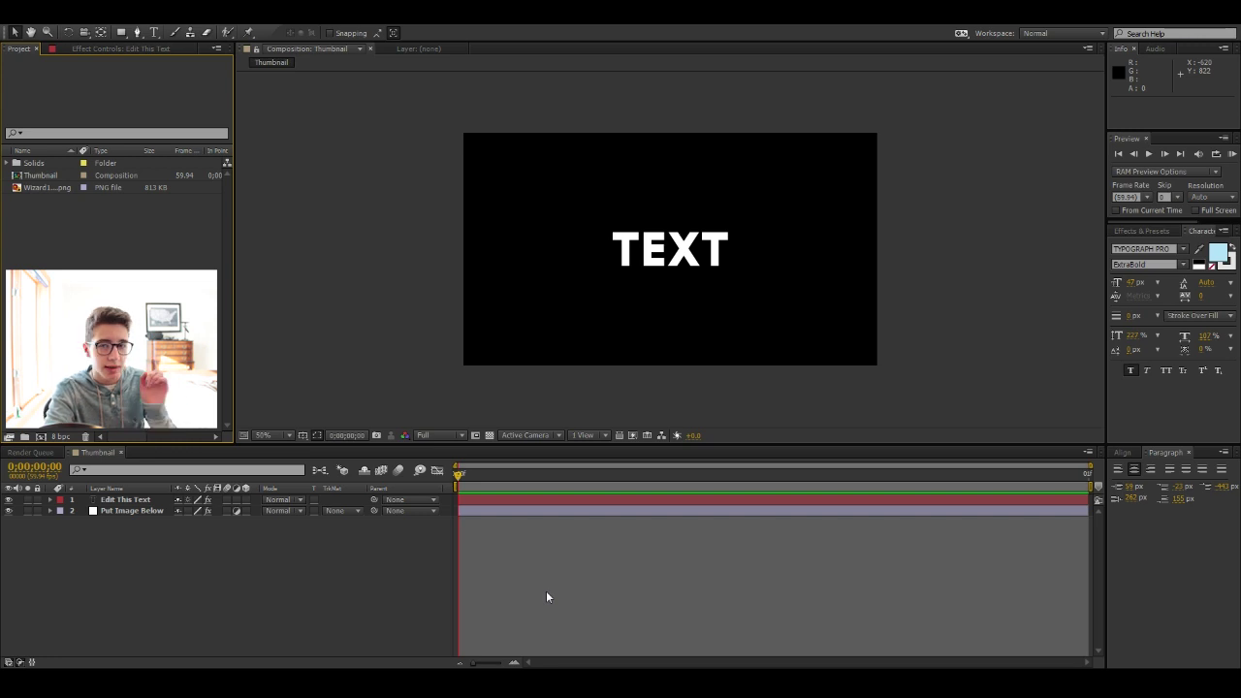
Import the MVI_3765 video clip from the Recordings folder into the project
key("ctrl+i")
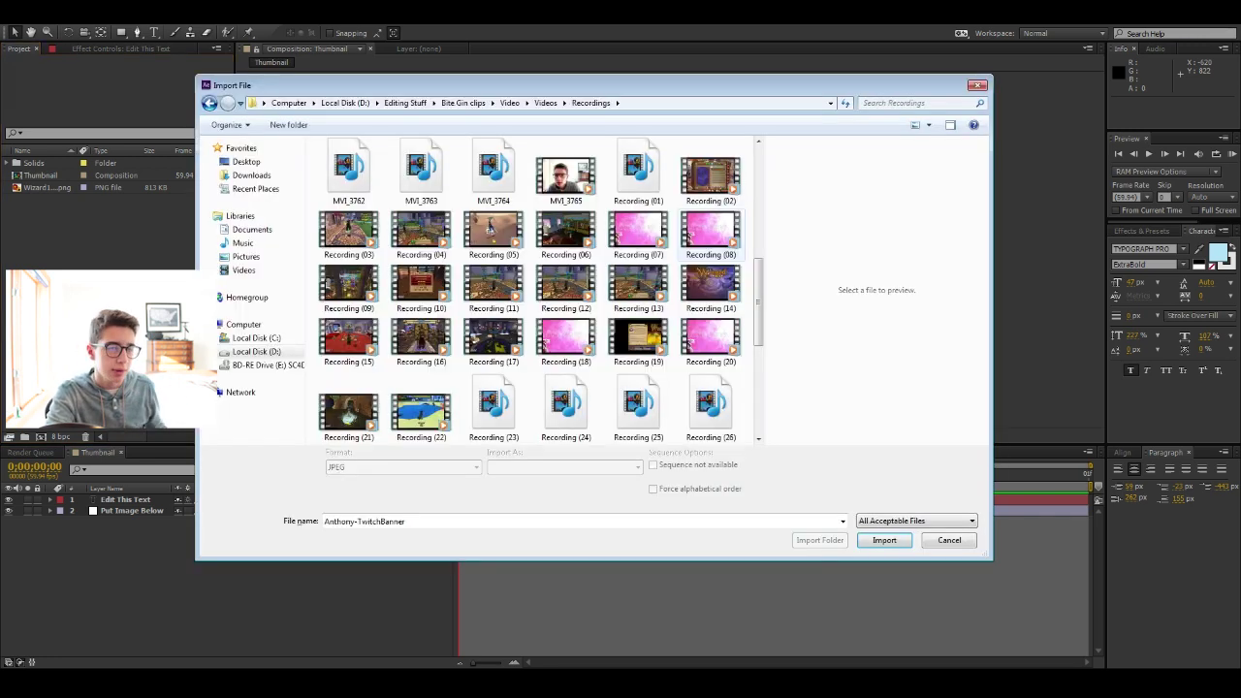
scroll(534, 291, "up", 3)
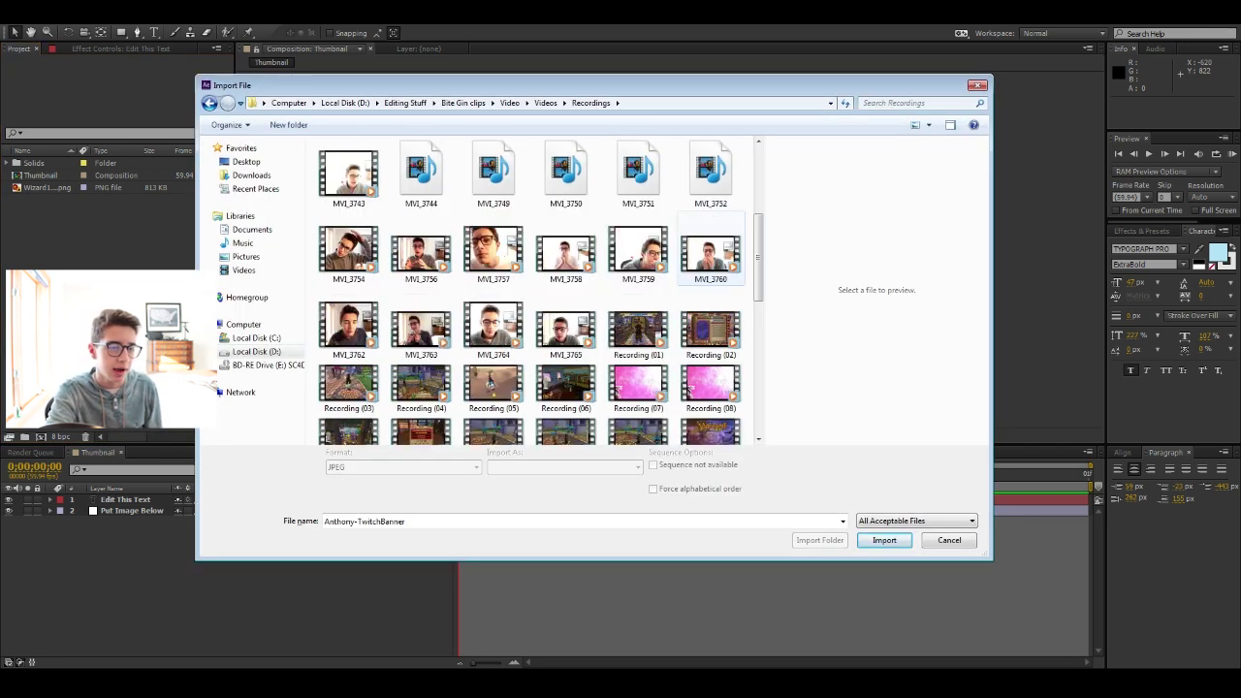
double_click(567, 332)
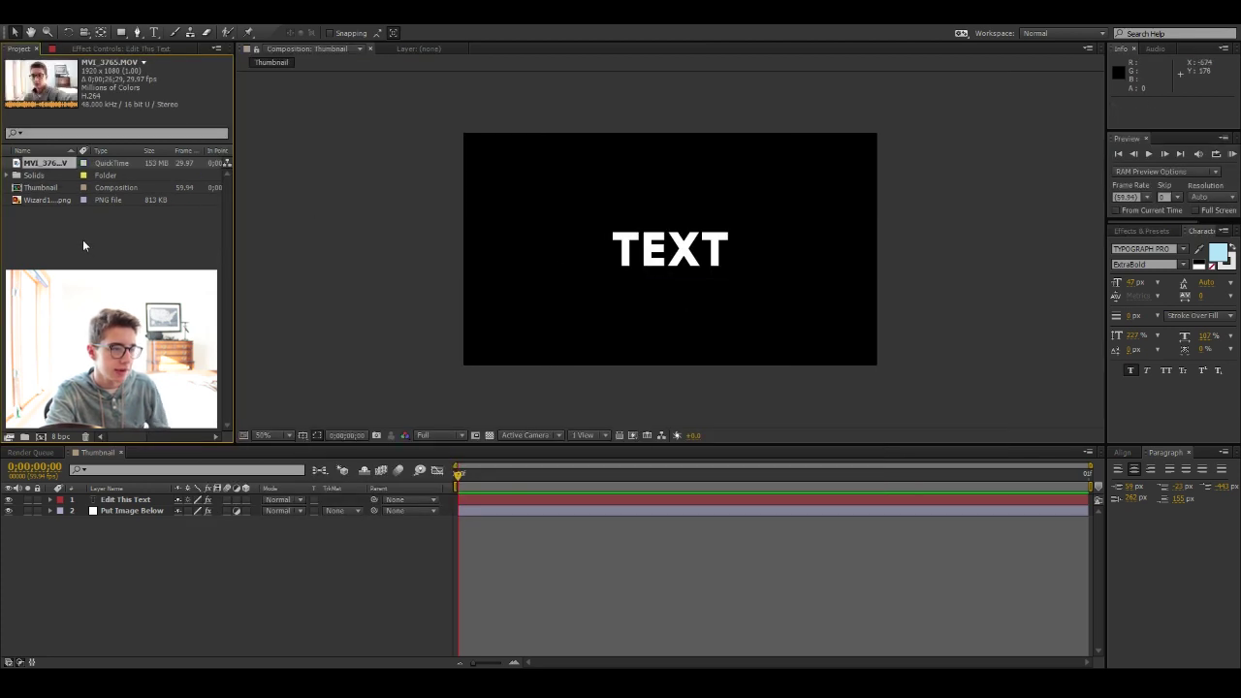
Import the Fireschool PNG image from the Banners & Such folder into the project
double_click(88, 244)
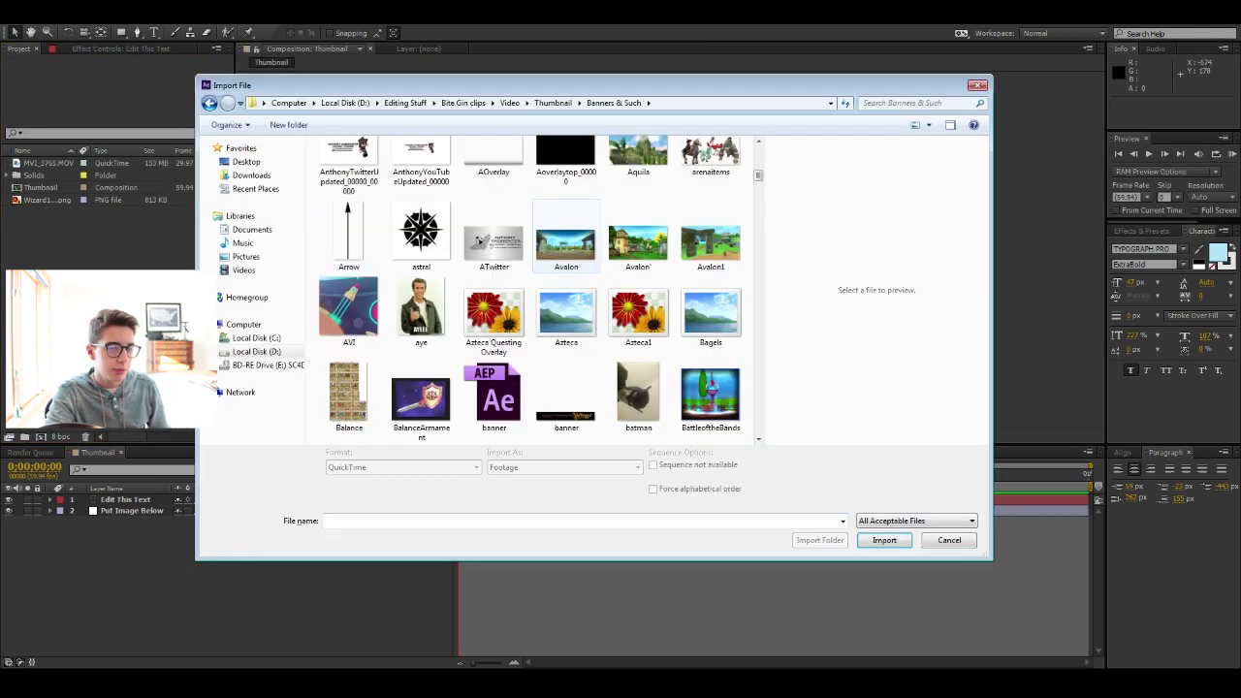
scroll(566, 238, "down", 5)
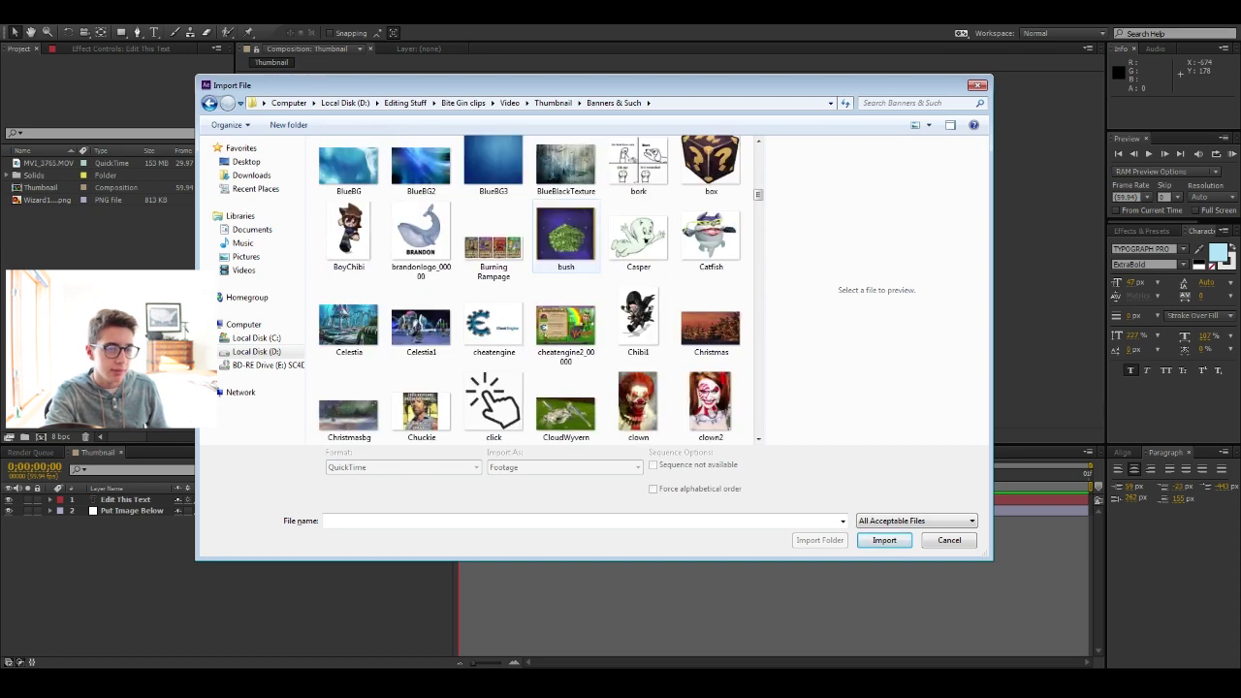
scroll(566, 237, "down", 2)
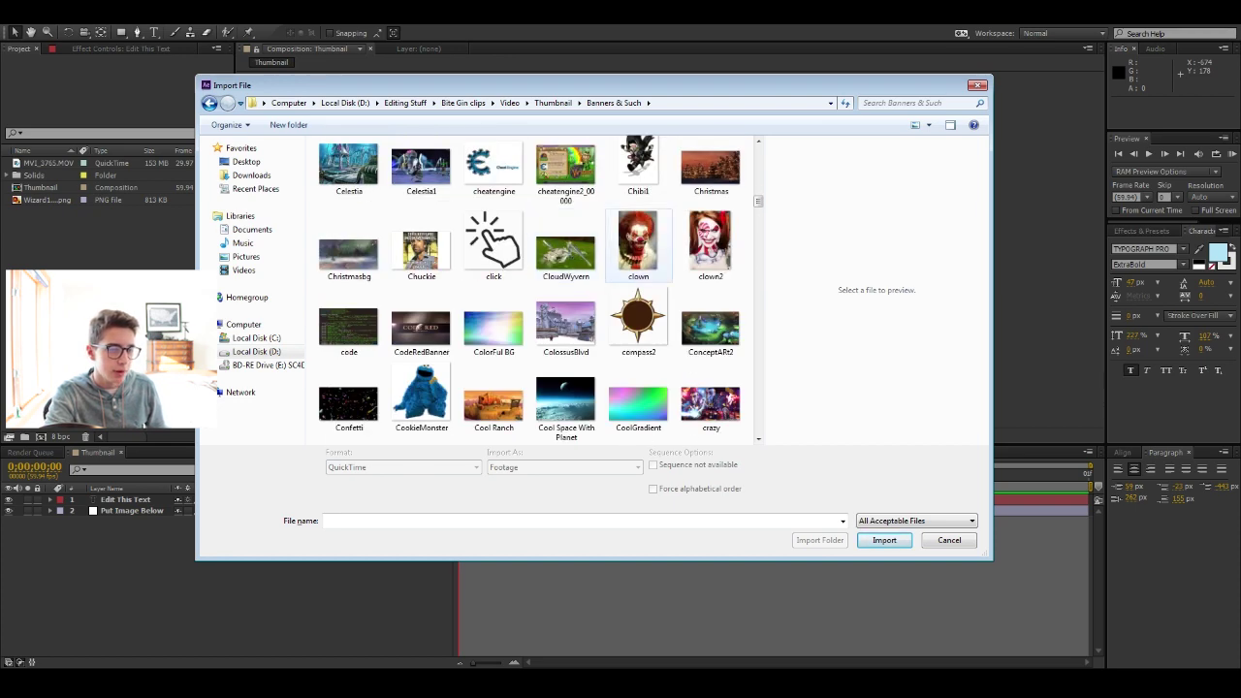
scroll(639, 243, "down", 2)
scroll(638, 242, "down", 4)
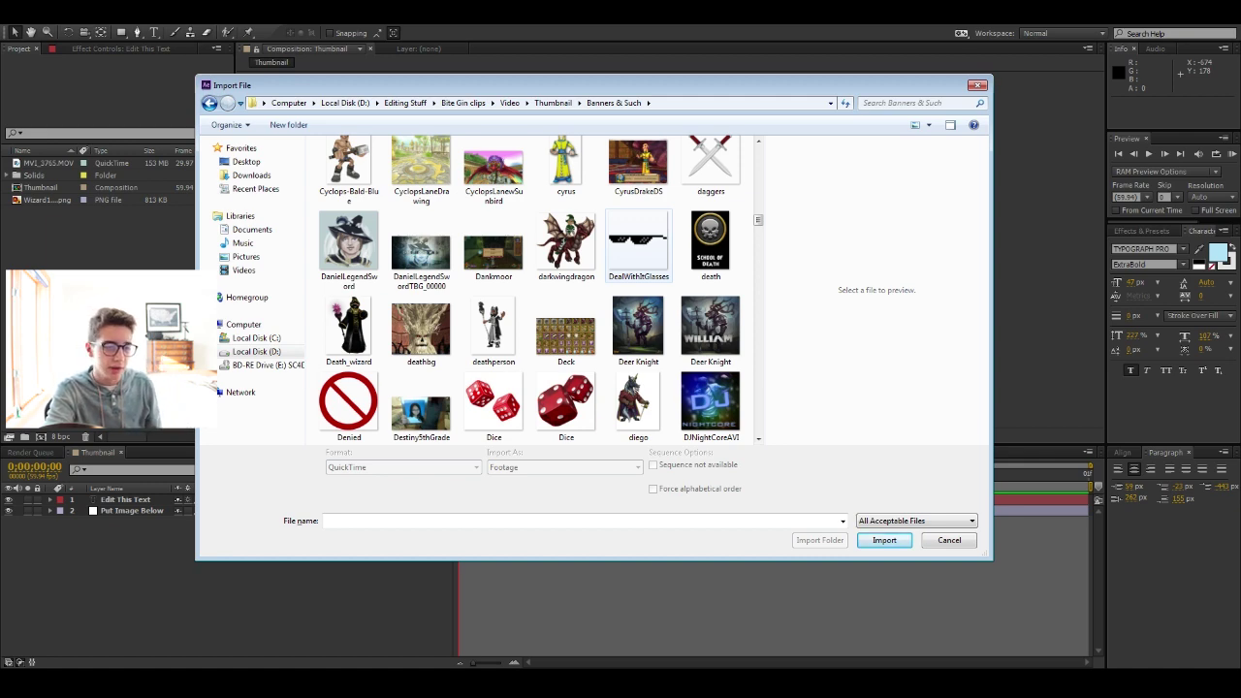
scroll(639, 242, "down", 10)
left_click(348, 244)
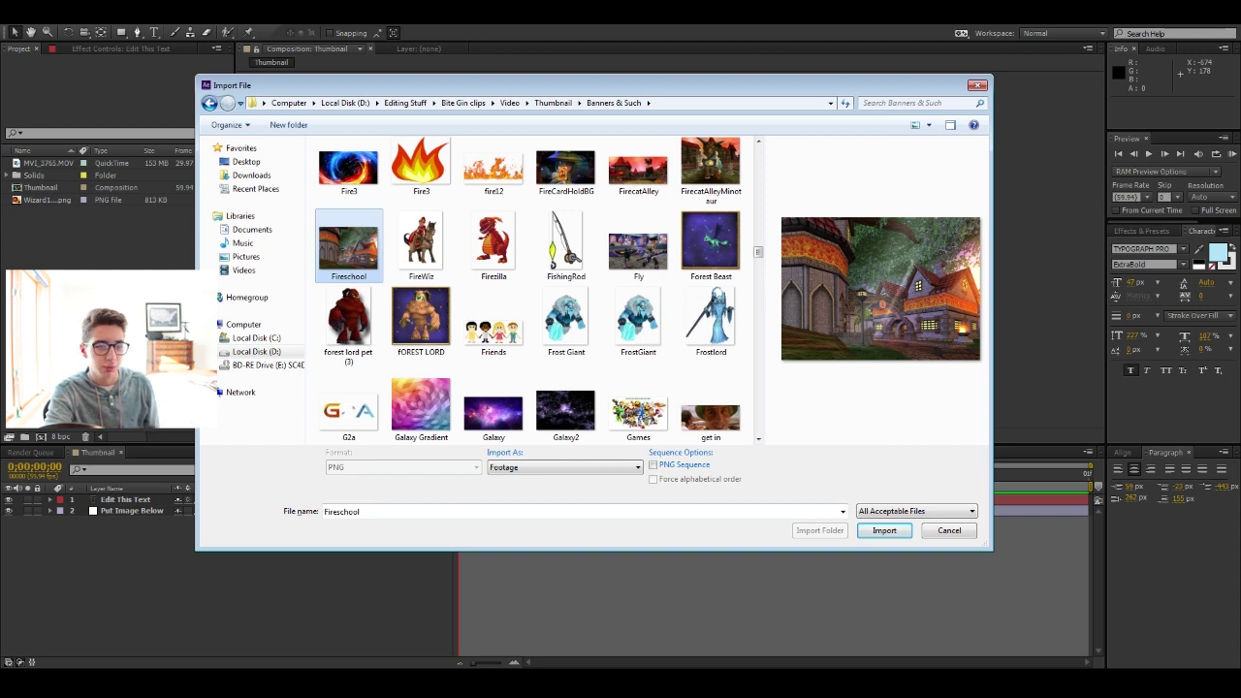
key("Return")
Preview the Fireschool image, the MVI_3765 clip and the Wizard101 logo among the project items
left_click(53, 165)
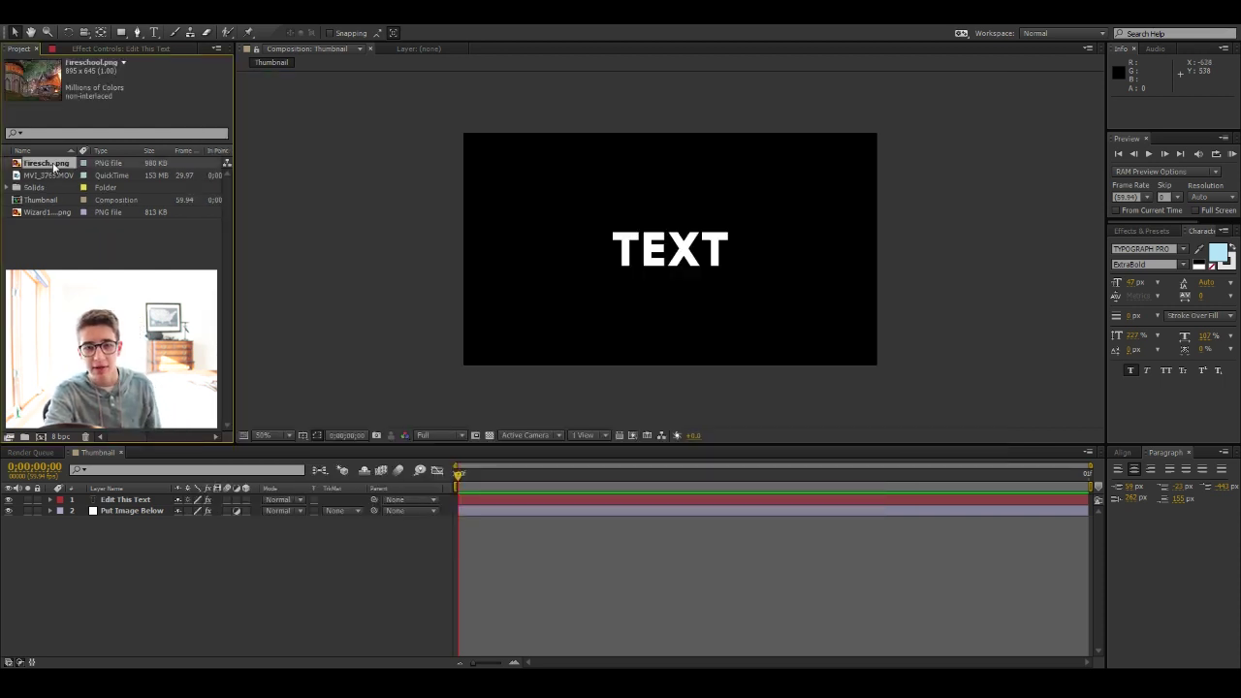
left_click(53, 177)
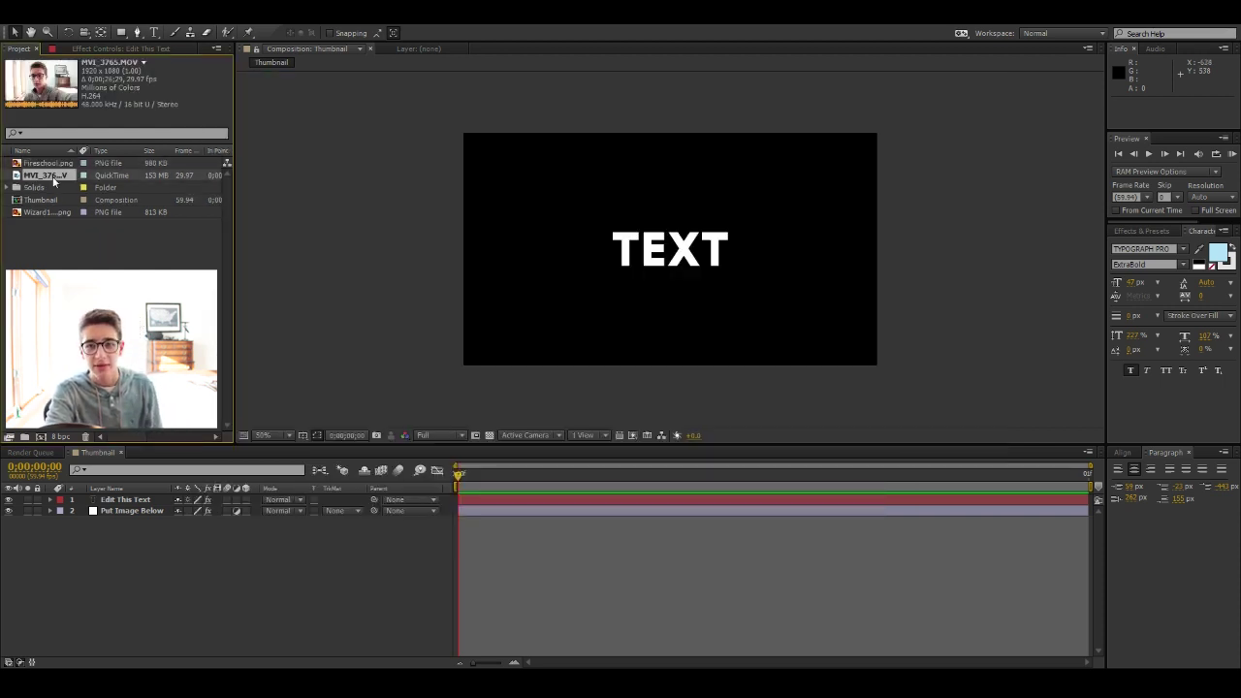
left_click(47, 211)
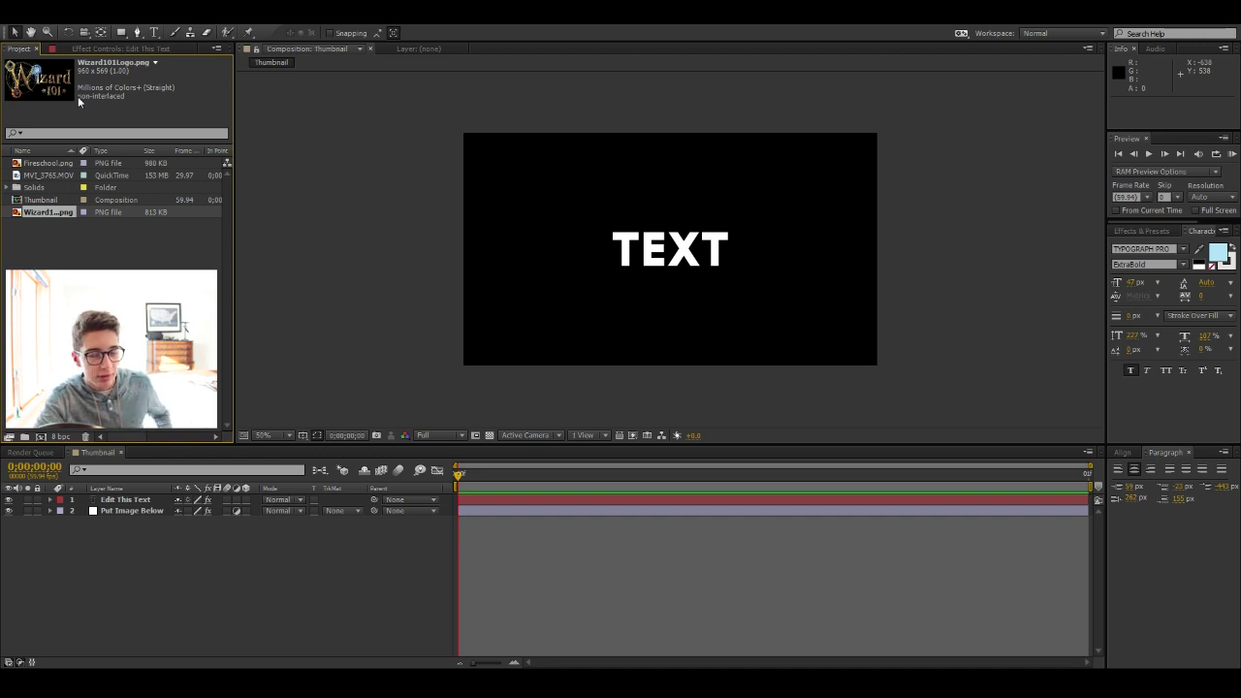
left_click(108, 291)
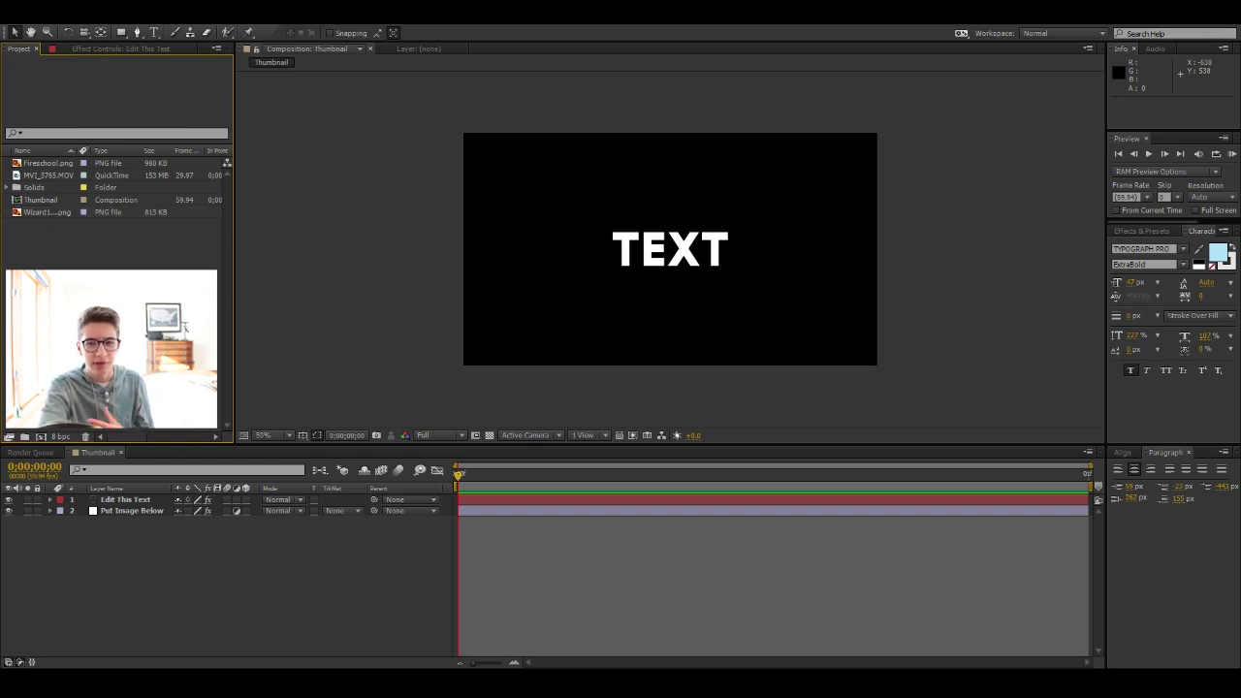
Create a new composition from the MVI_3765.MOV clip
left_click(56, 177)
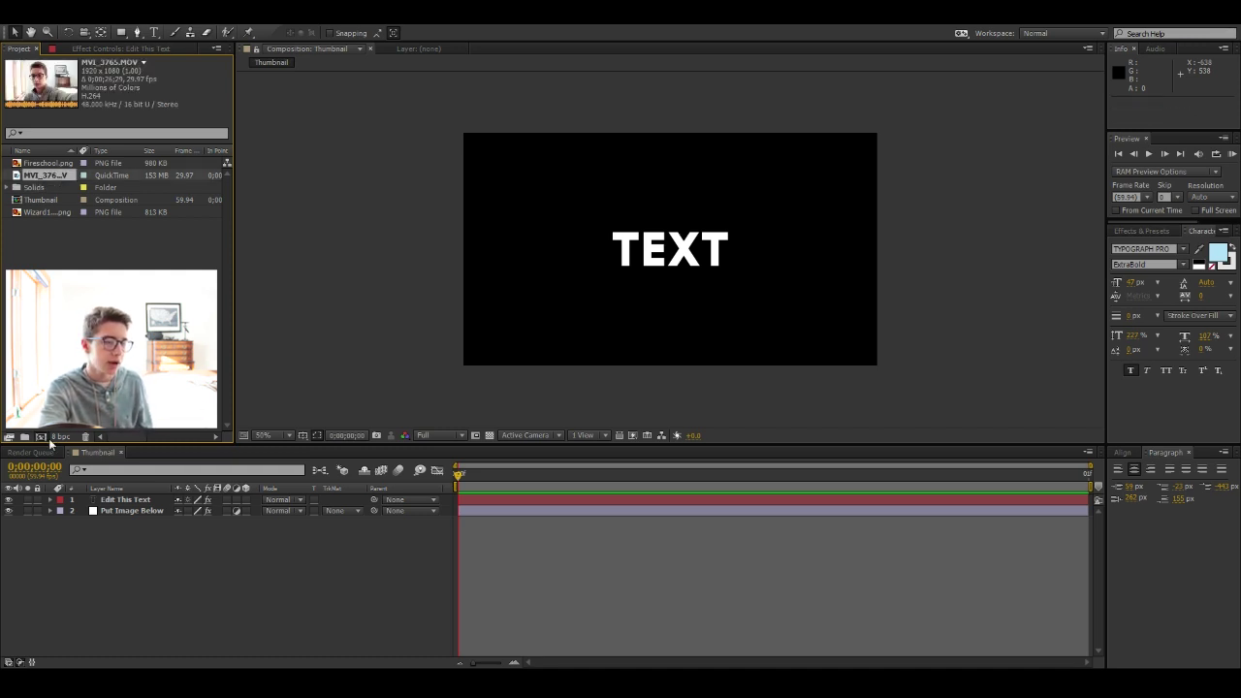
left_click_drag(49, 440, 41, 438)
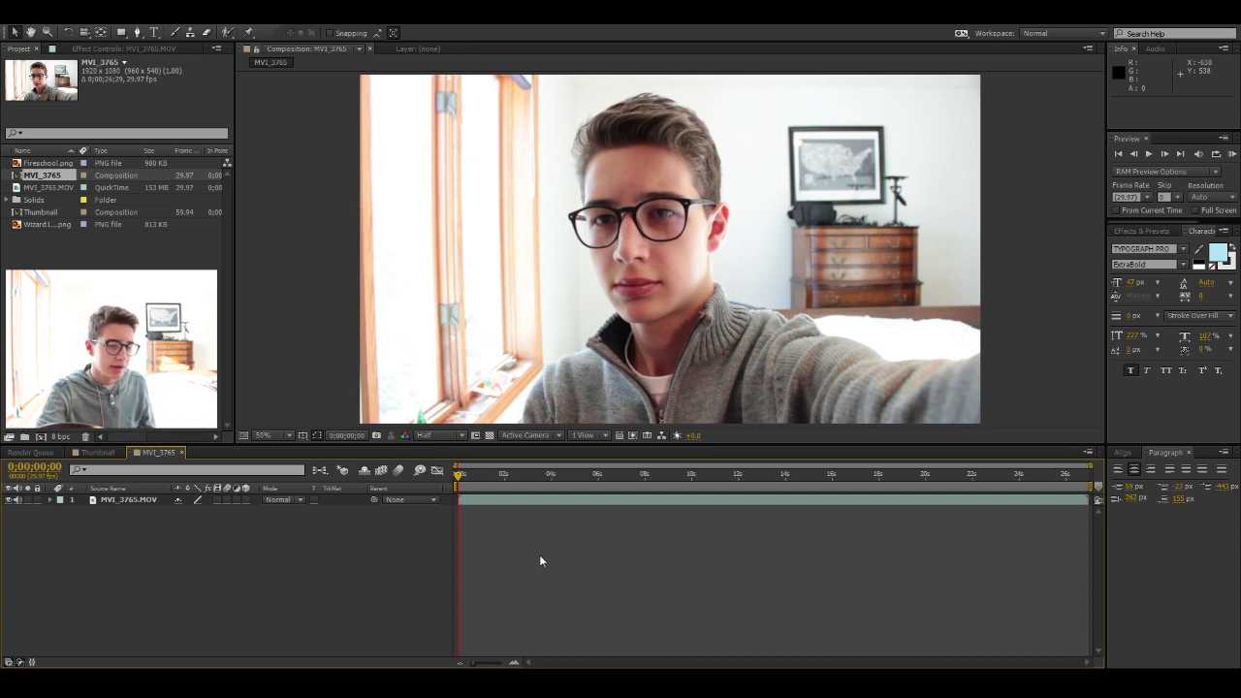
Freeze the MVI_3765.MOV layer on the frame at 0;00;22;10, where both hands are raised
left_click_drag(499, 475, 819, 485)
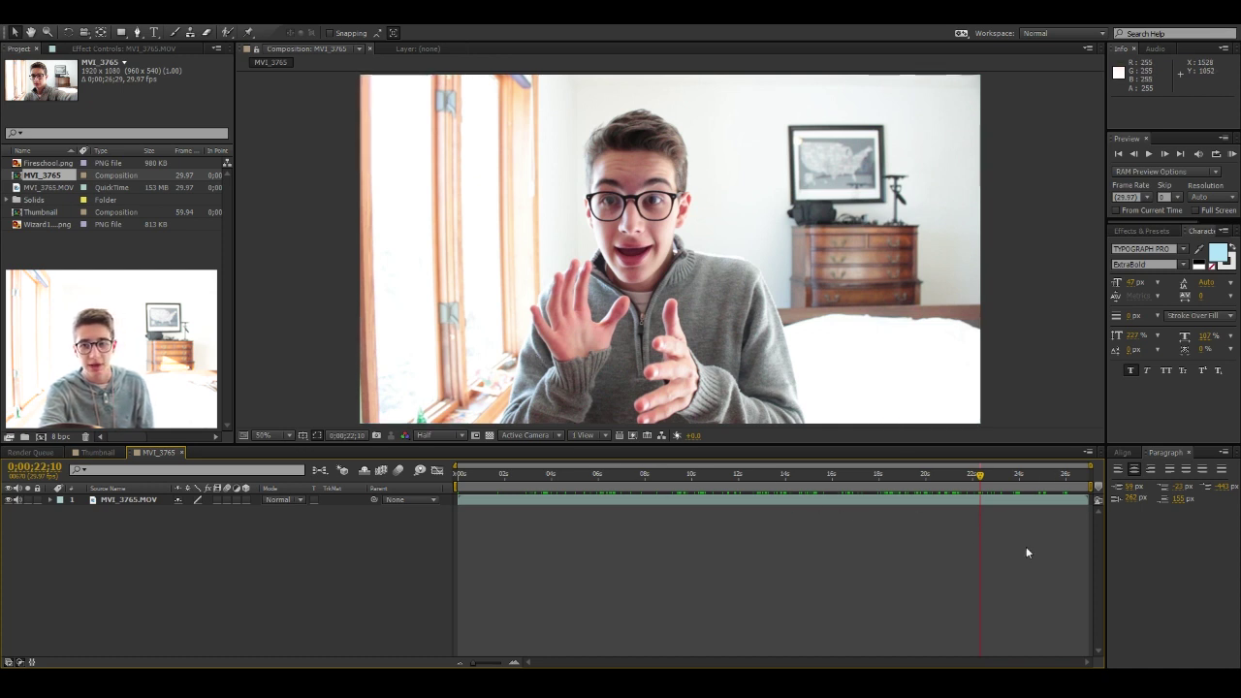
right_click(812, 499)
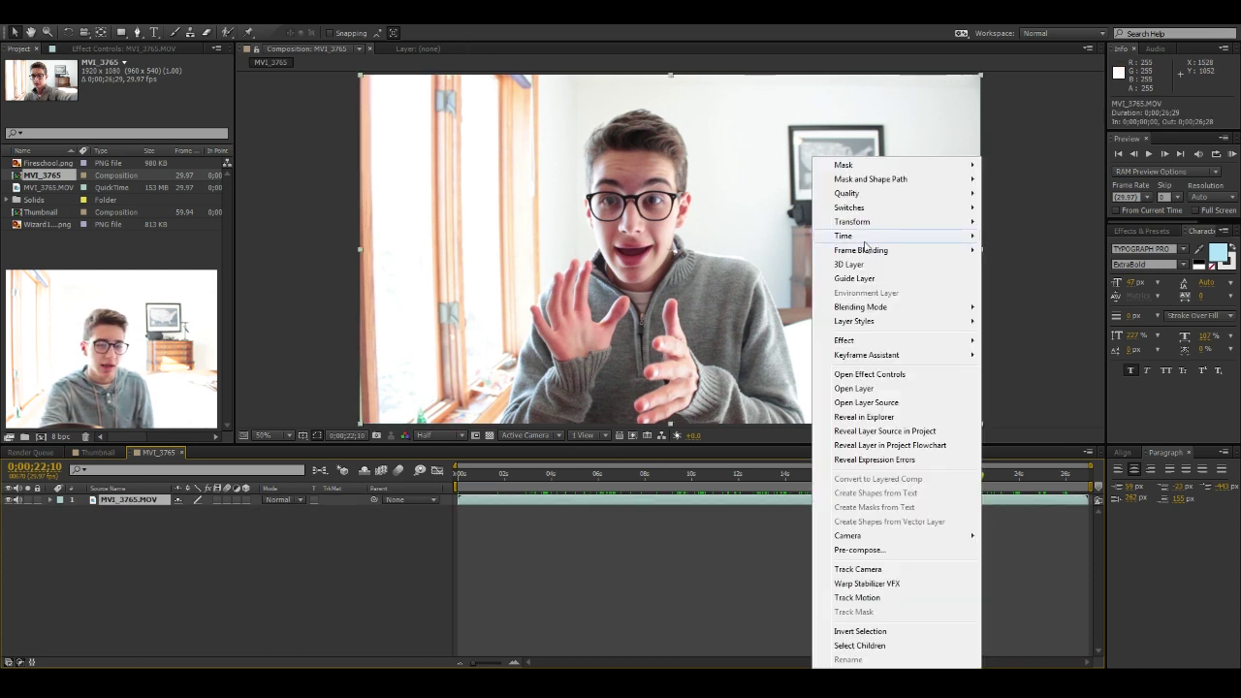
mouse_move(866, 243)
left_click(1038, 236)
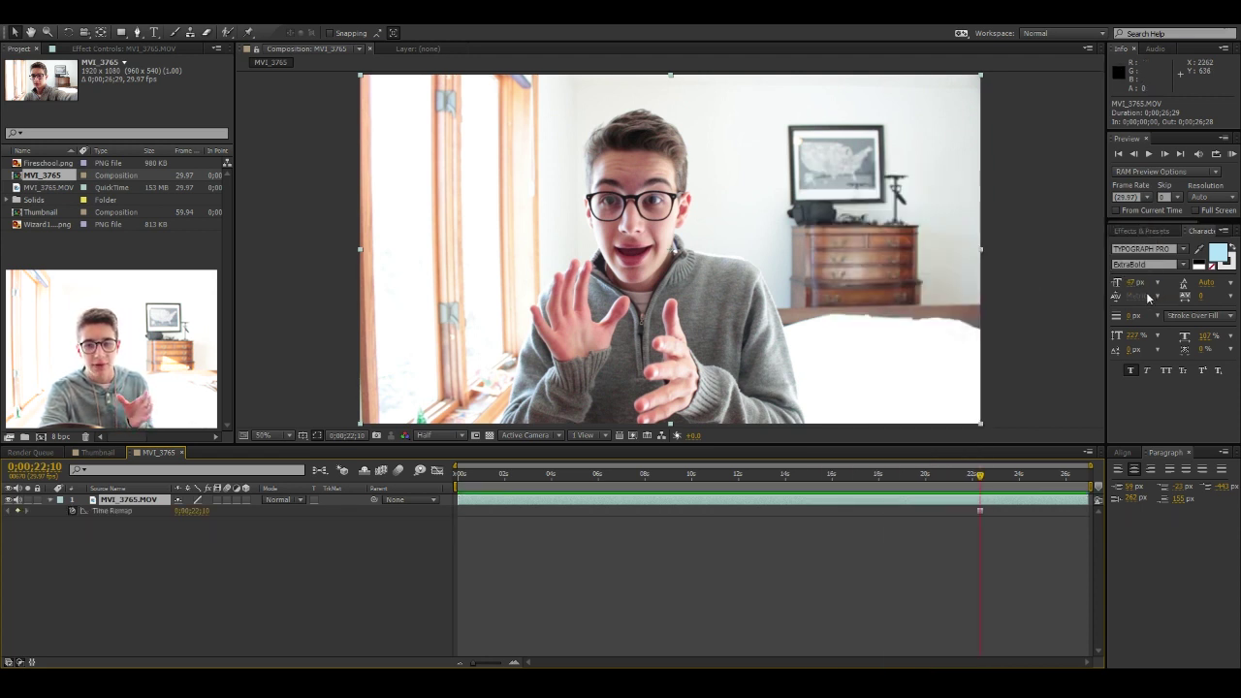
left_click(907, 535)
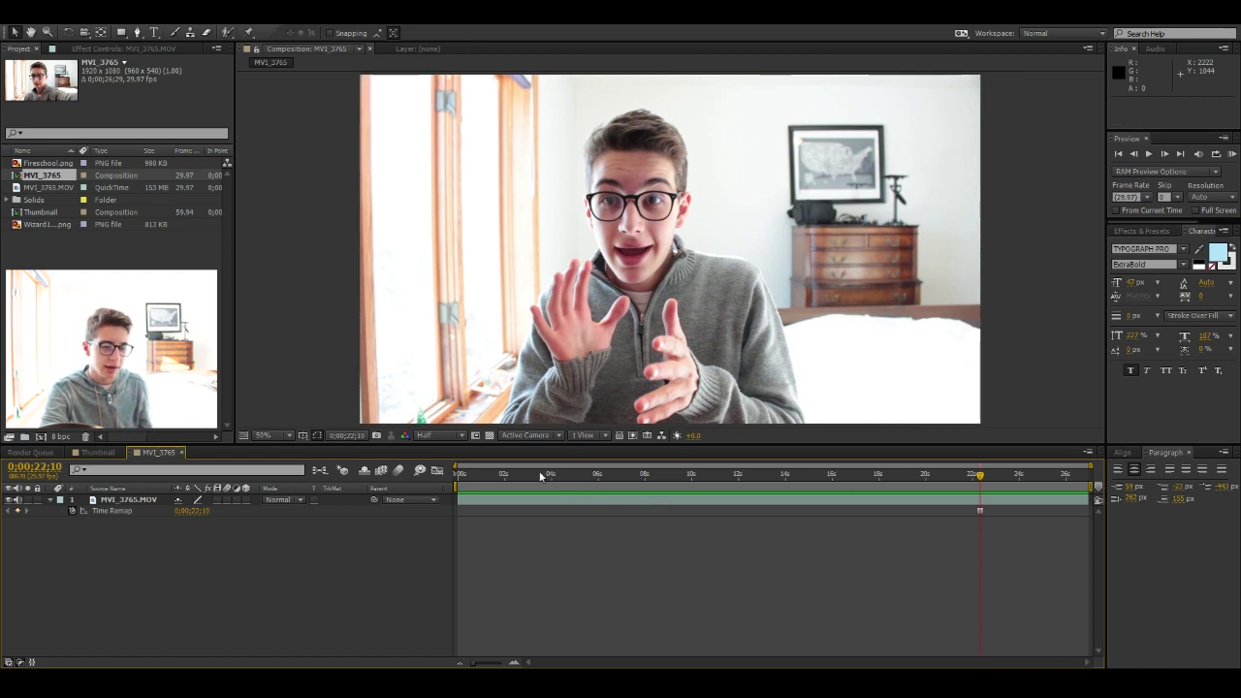
Go to the start of the composition and begin a Pen mask on the clip layer beside the sweater collar
key("Home")
left_click(502, 501)
left_click(137, 32)
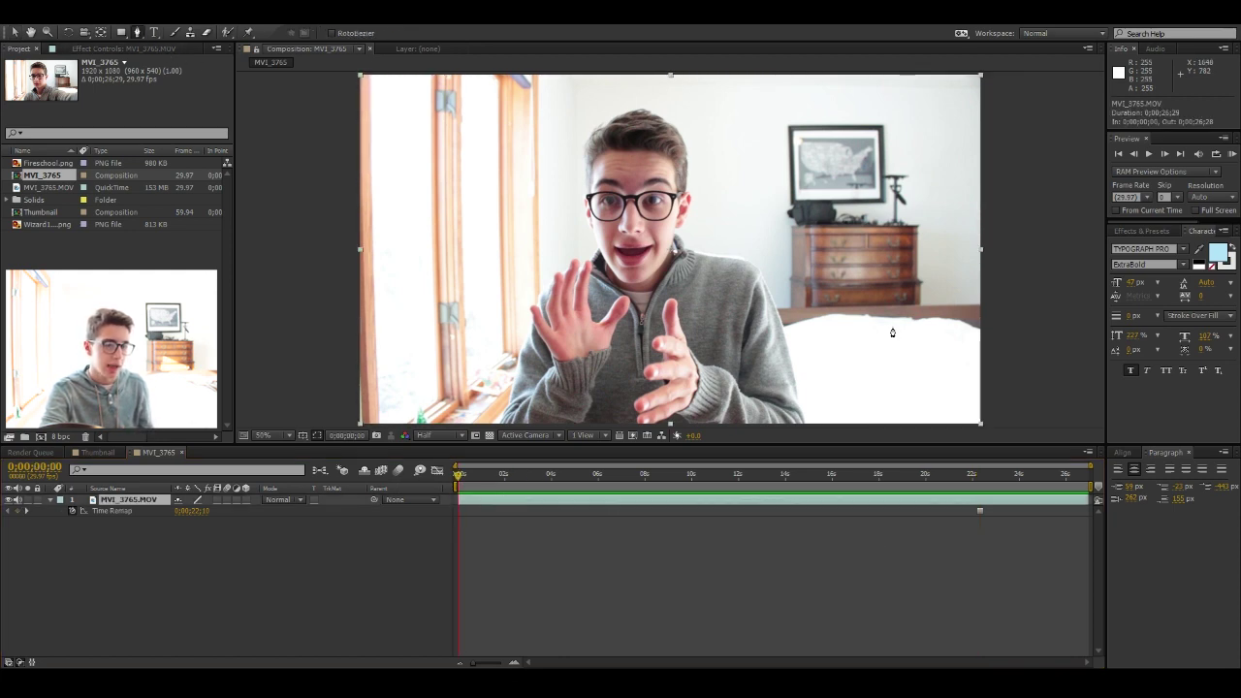
key("period")
scroll(759, 263, "up", 2)
left_click(790, 236)
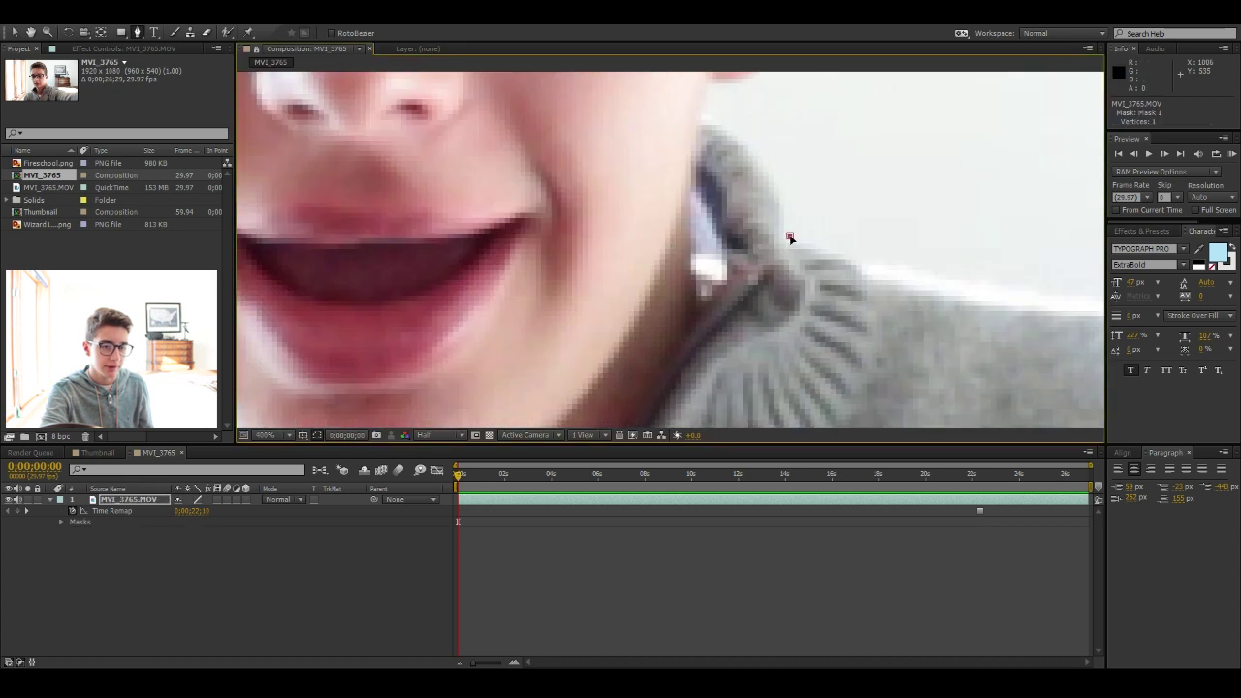
left_click(434, 427)
left_click(439, 434)
left_click(445, 462)
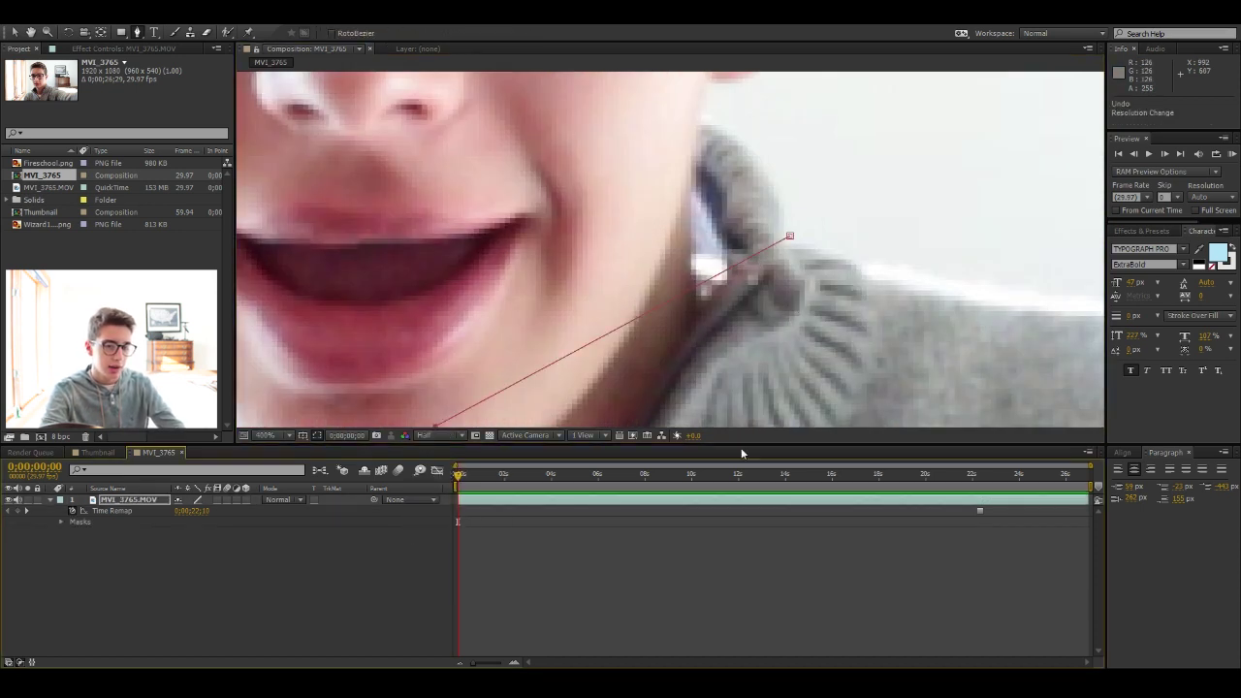
key("ctrl+z")
Trace the mask path up the outer edge of the collar to just below the earlobe
left_click(779, 187)
left_click(758, 153)
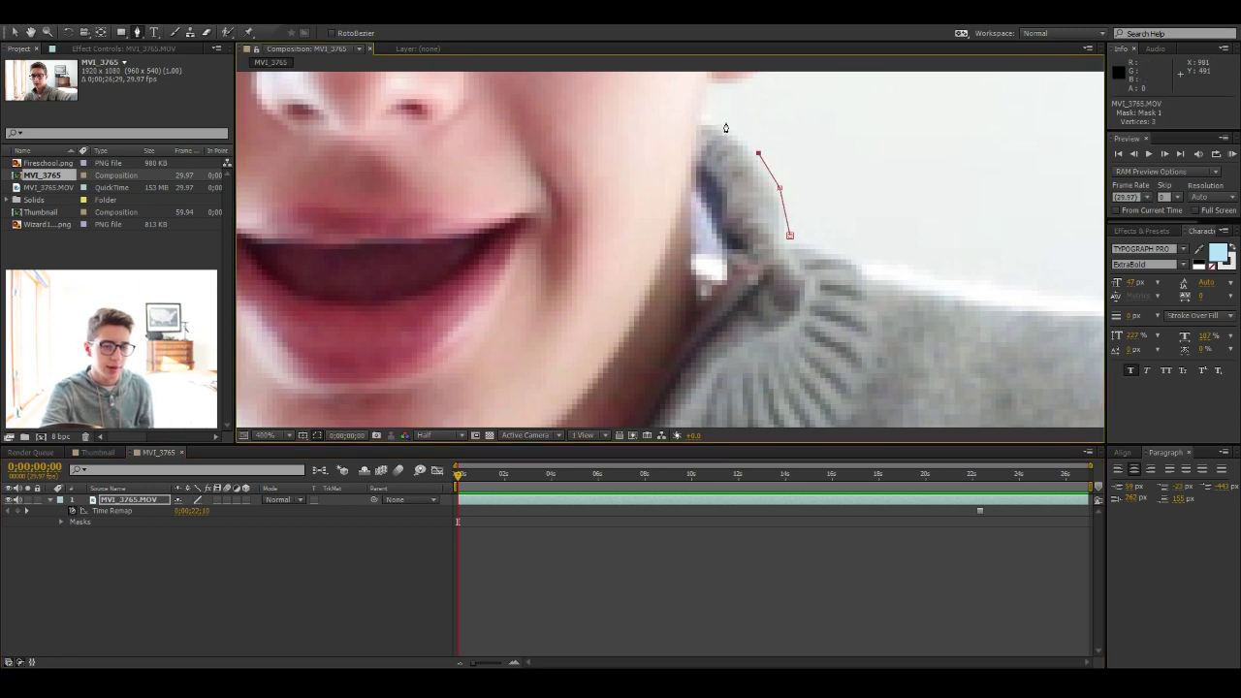
left_click(714, 117)
scroll(809, 141, "up", 4)
scroll(767, 169, "right", 5)
left_click(511, 268)
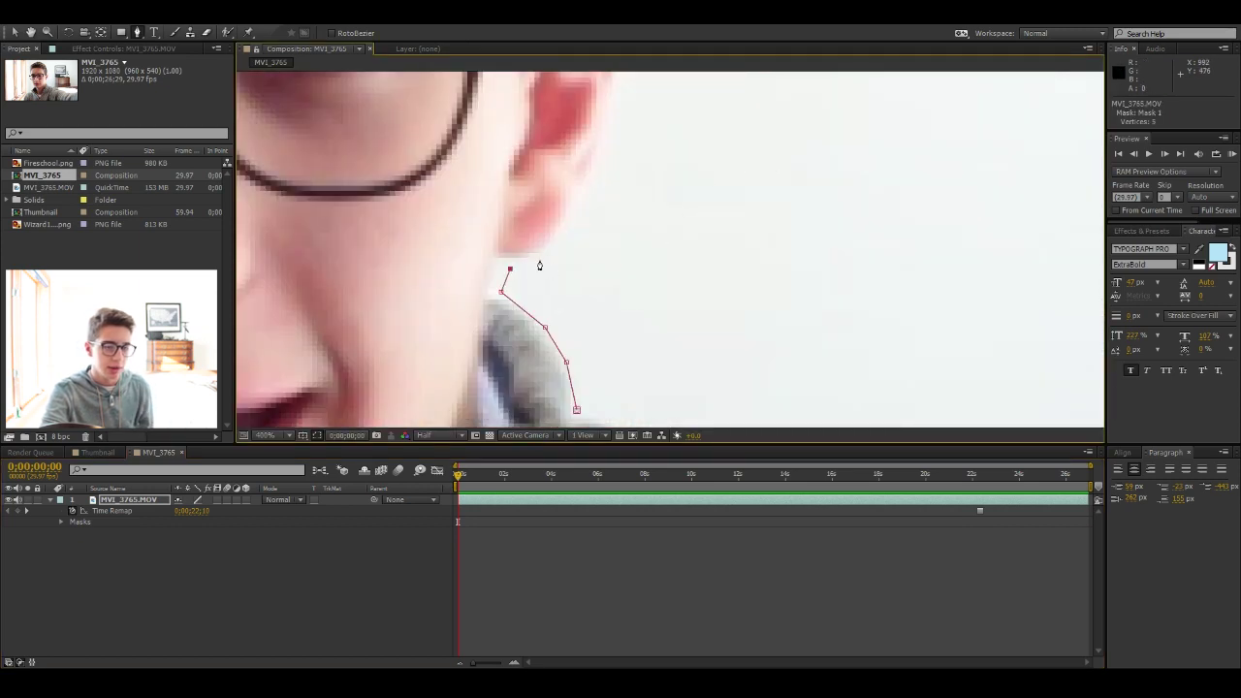
Continue the mask path around the outer edge of the ear, from the earlobe to its top
left_click(541, 256)
left_click(582, 197)
left_click(607, 159)
scroll(631, 164, "up", 4)
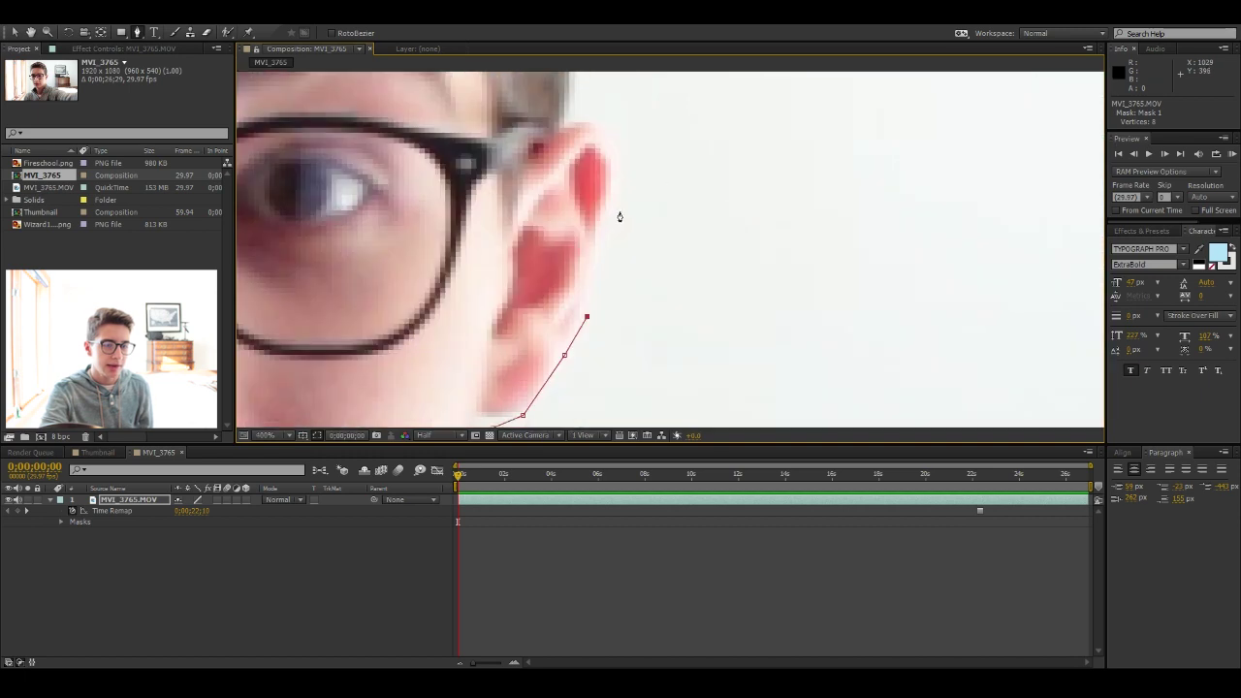
left_click(607, 228)
left_click(618, 195)
left_click(618, 151)
left_click(595, 121)
left_click(579, 115)
Extend the mask path straight up the side of the hair above the ear
scroll(645, 146, "down", 4)
left_click(628, 123)
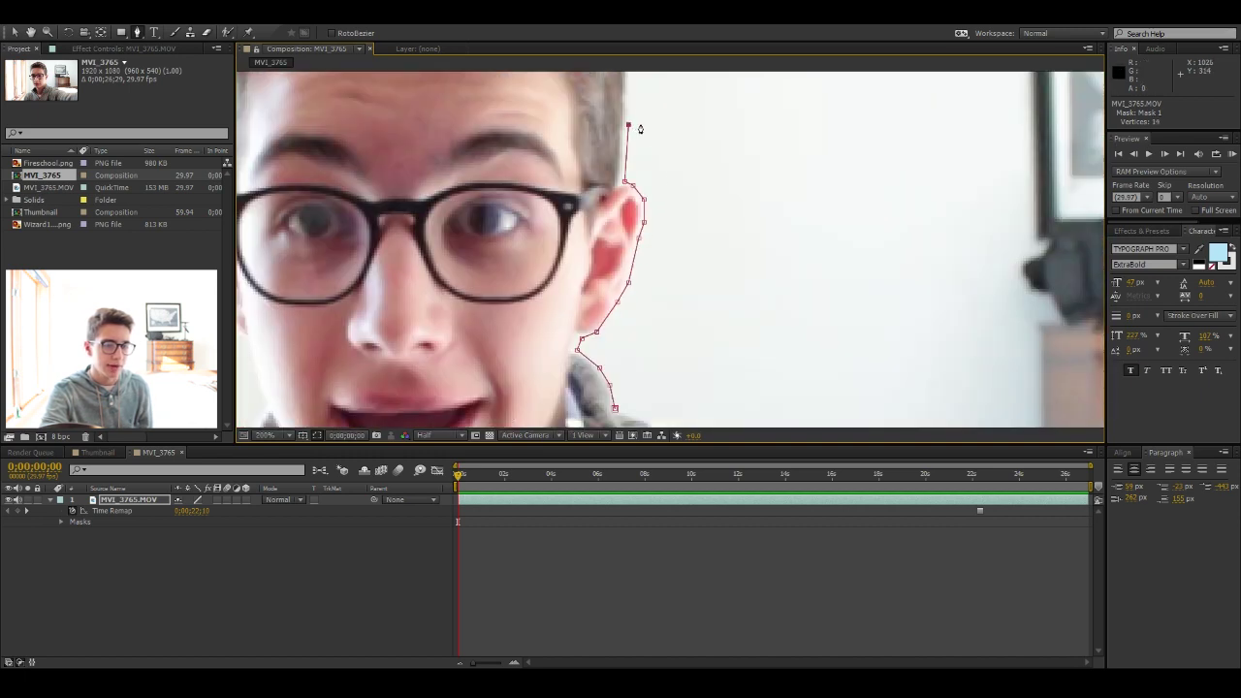
scroll(669, 175, "up", 2)
left_click(648, 283)
left_click(648, 246)
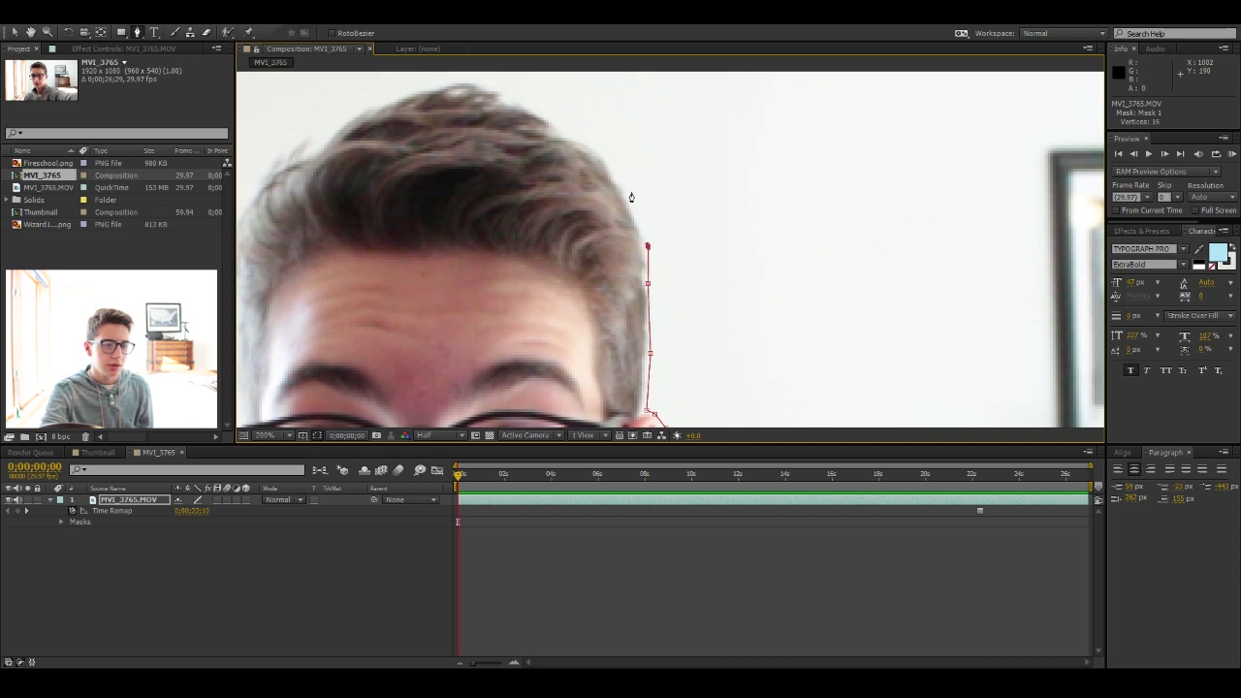
Trace the mask path along the curved upper edge of the hair towards the top of the head
left_click(628, 195)
left_click(610, 168)
left_click(589, 141)
left_click(554, 125)
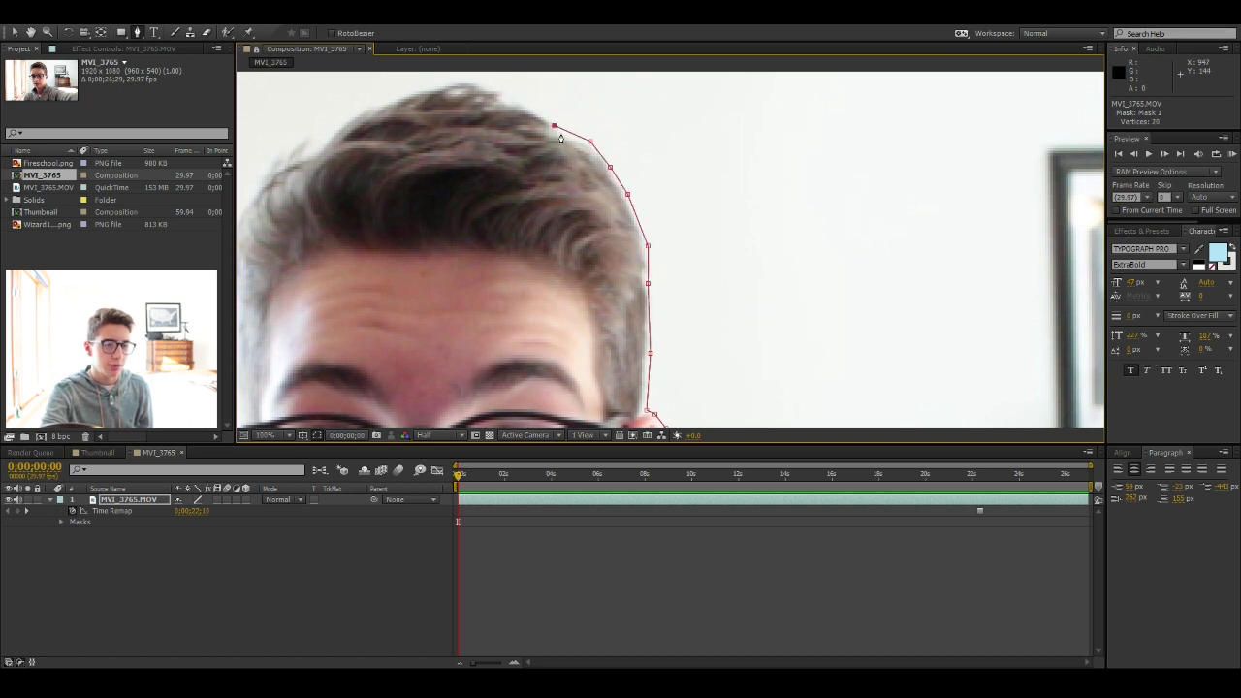
left_click_drag(545, 124, 649, 185)
scroll(652, 194, "up", 2)
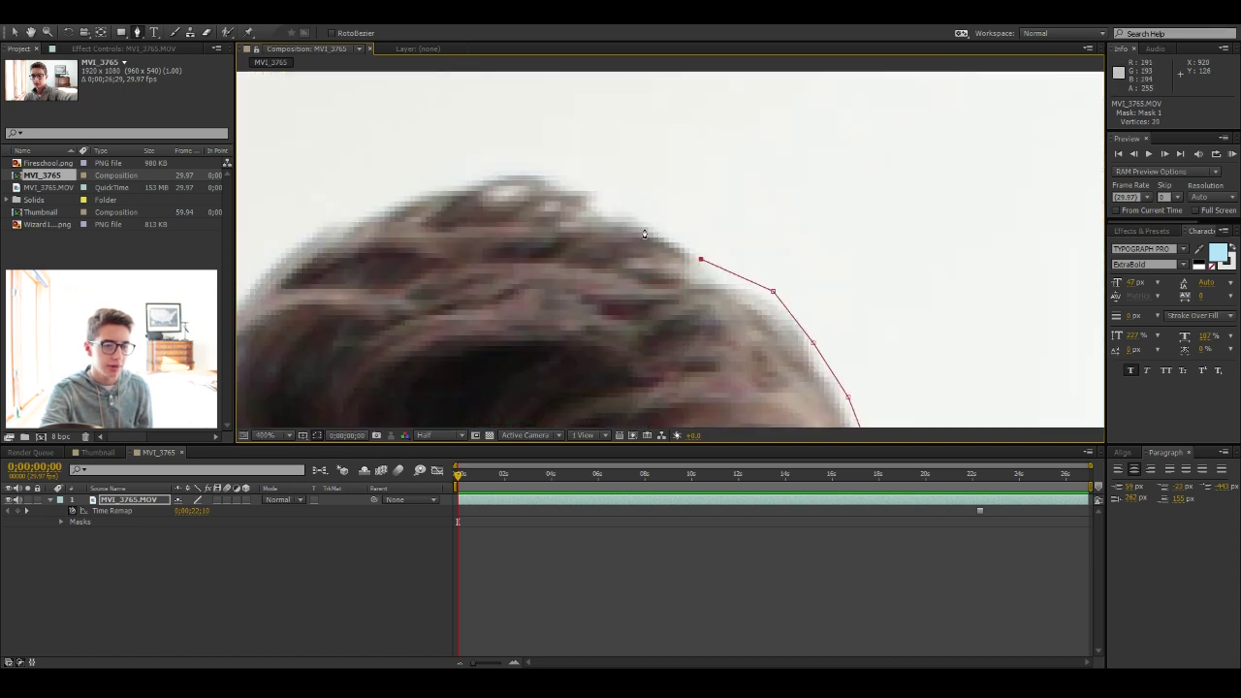
left_click(642, 228)
left_click_drag(700, 259, 706, 253)
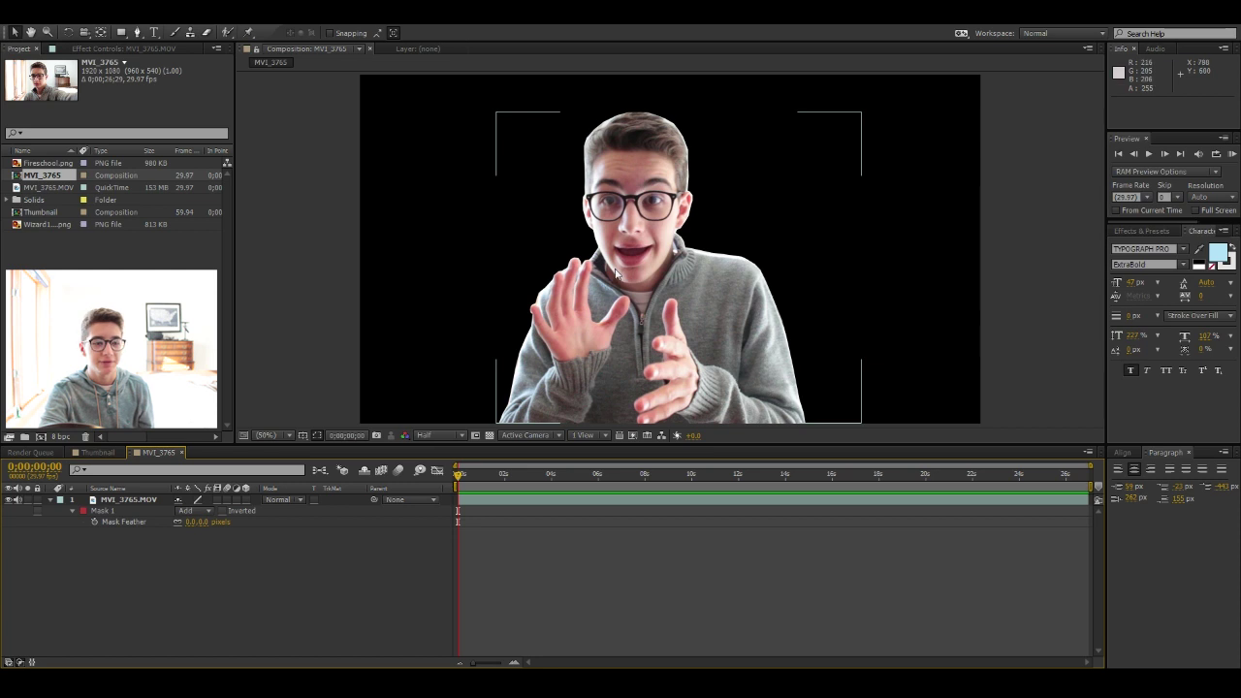
Set the Mask Feather of Mask 1 to 30 pixels
left_click(191, 522)
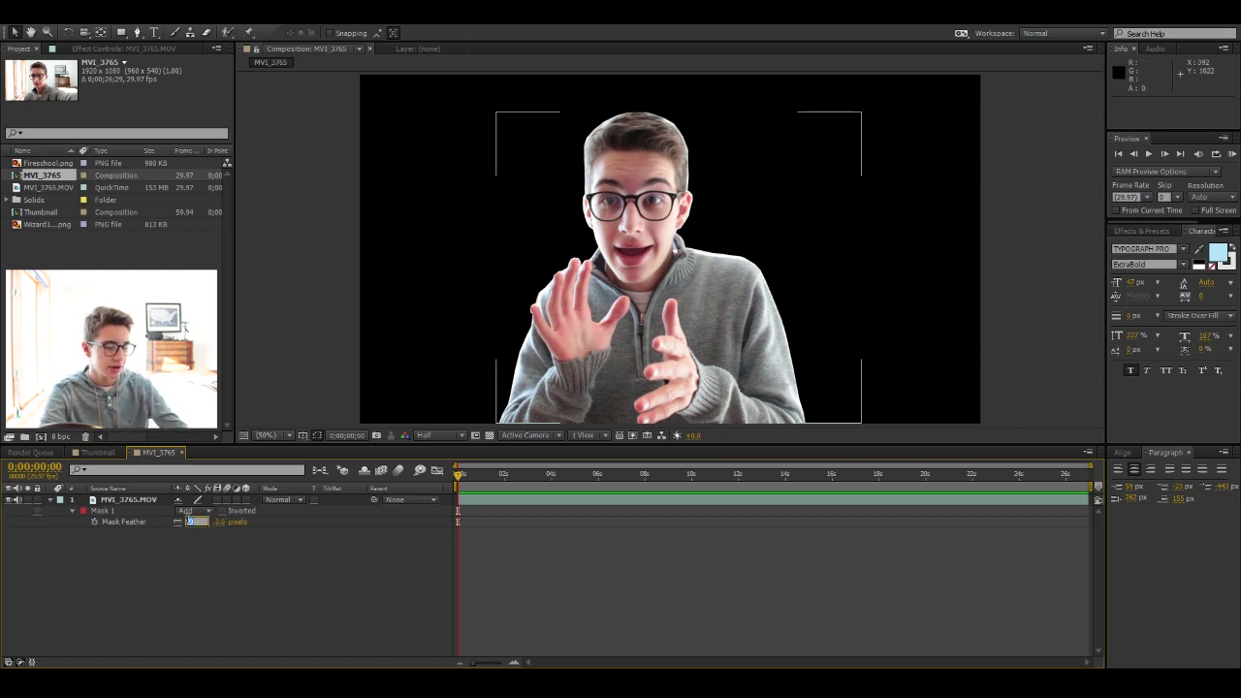
type("23")
key("BackSpace")
key("BackSpace")
type("30")
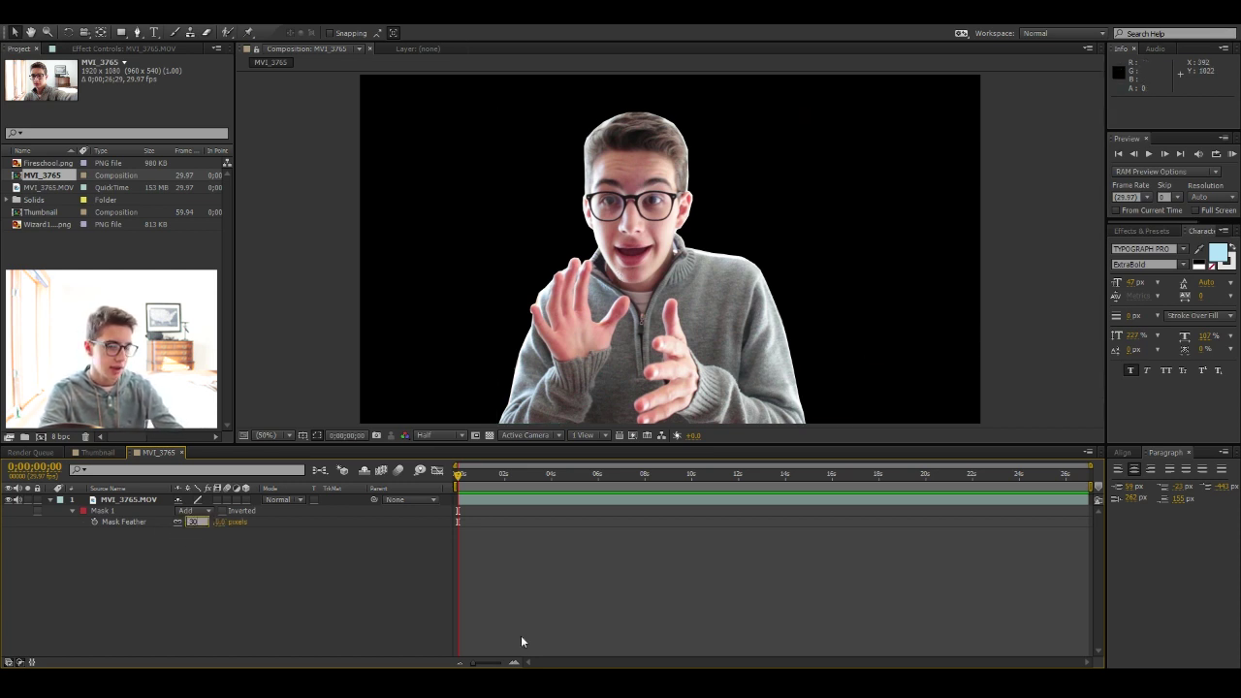
key("Return")
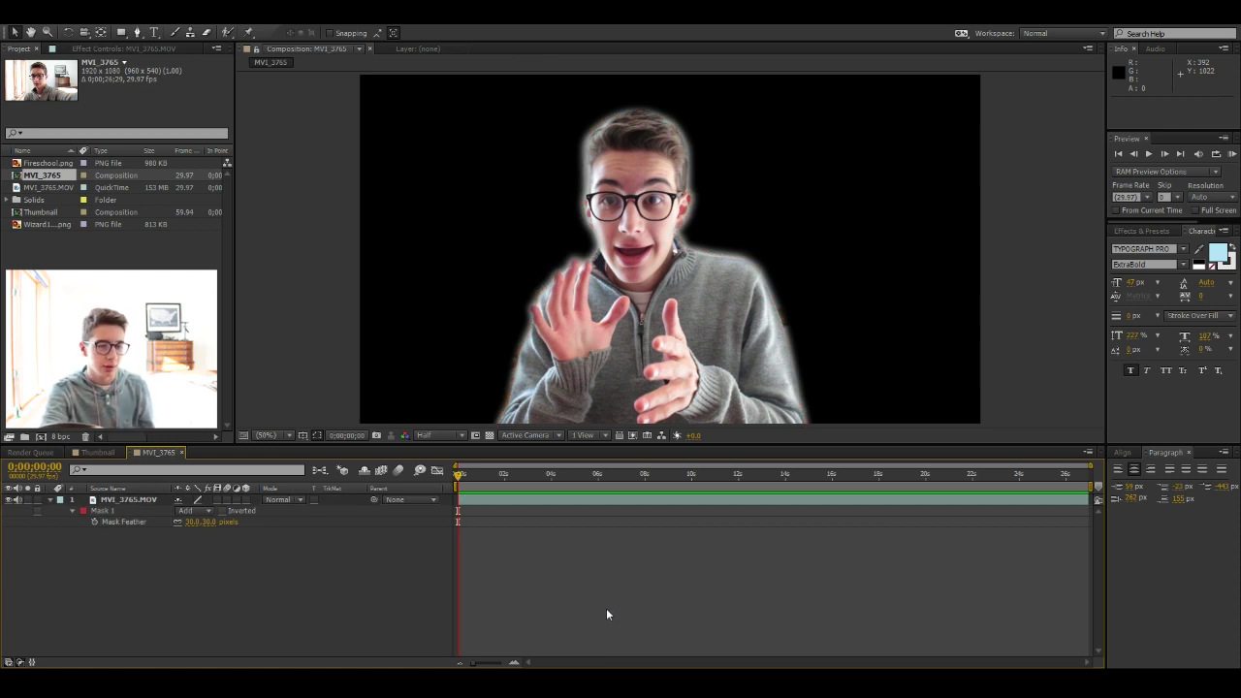
Add the MVI_3765 composition to the Thumbnail composition, above the Edit This Text layer
left_click(97, 452)
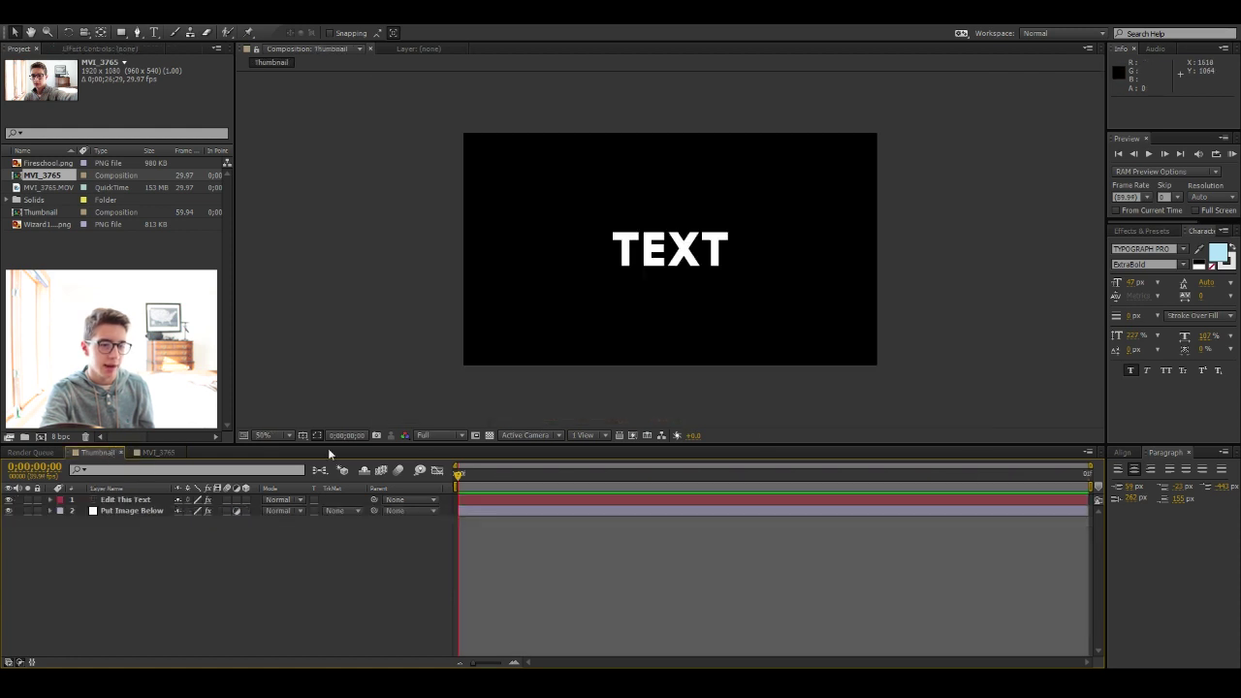
left_click(45, 175)
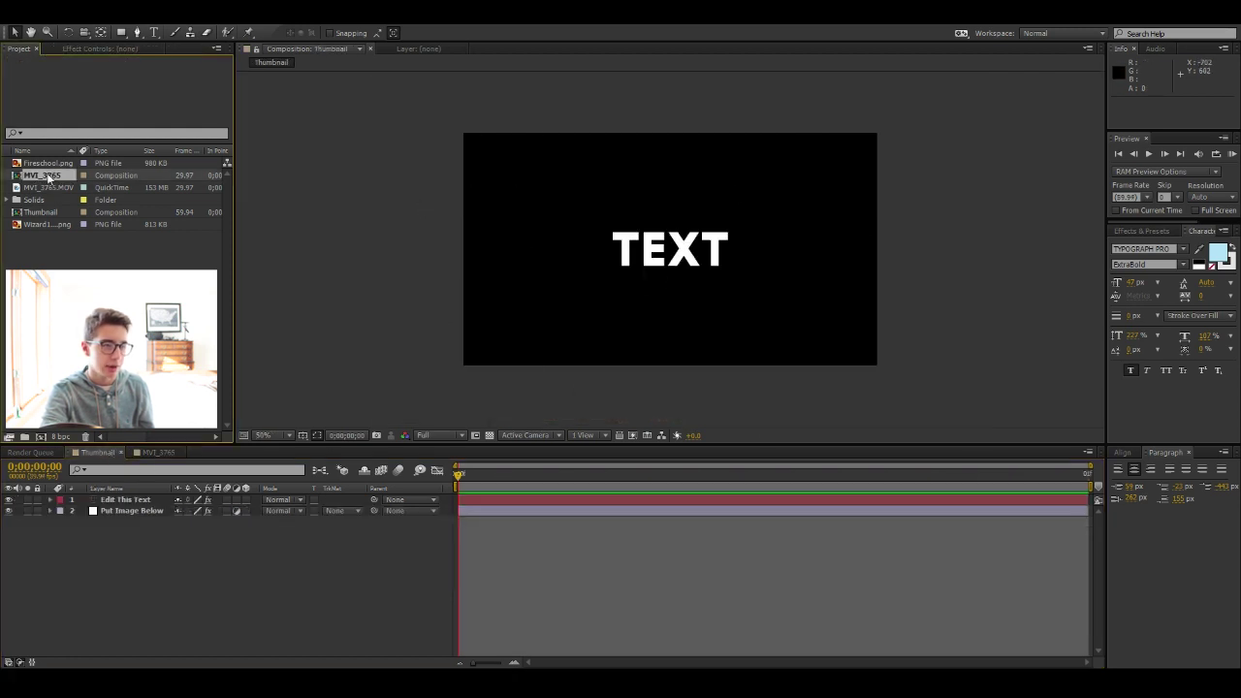
left_click_drag(46, 175, 141, 495)
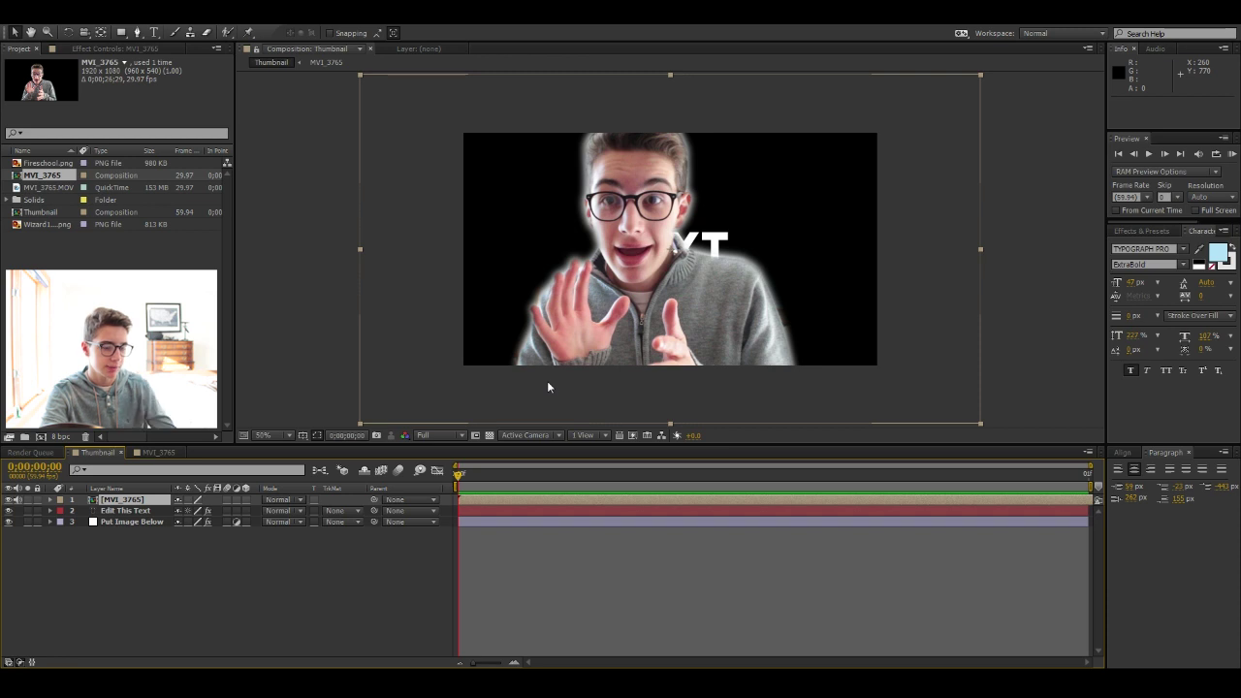
Scale the MVI_3765 layer to 75% and move it up to a Y position of 320
key("s")
left_click(194, 510)
type("75")
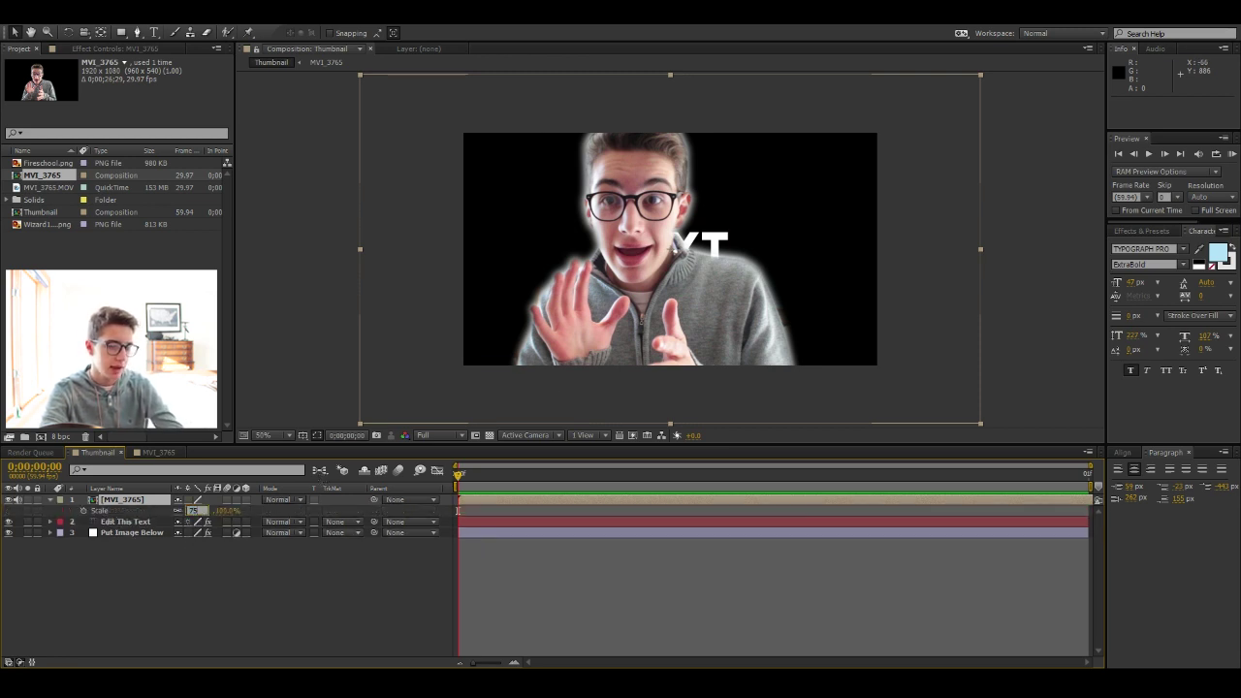
key("Return")
key("shift+Up")
key("shift+Up")
key("shift+Up")
key("shift+Up")
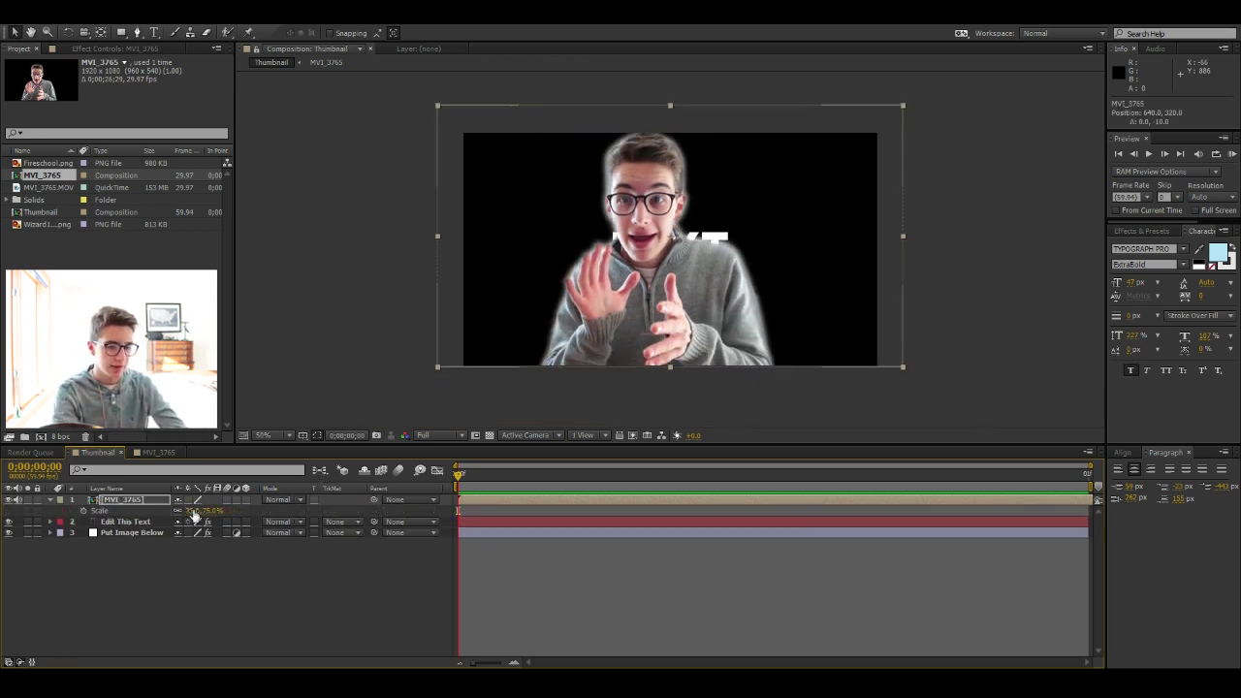
Move the MVI_3765 layer horizontally to an X position of 860, into the right half of the frame
key("shift+Right")
key("shift+Right")
key("shift+Right")
key("shift+Right")
key("shift+Right")
key("shift+Right")
key("shift+Right")
key("shift+Right")
key("shift+Right")
key("shift+Right")
key("shift+Right")
key("shift+Right")
key("shift+Right")
key("shift+Right")
key("shift+Right")
key("shift+Right")
key("shift+Right")
key("shift+Right")
key("shift+Right")
key("shift+Right")
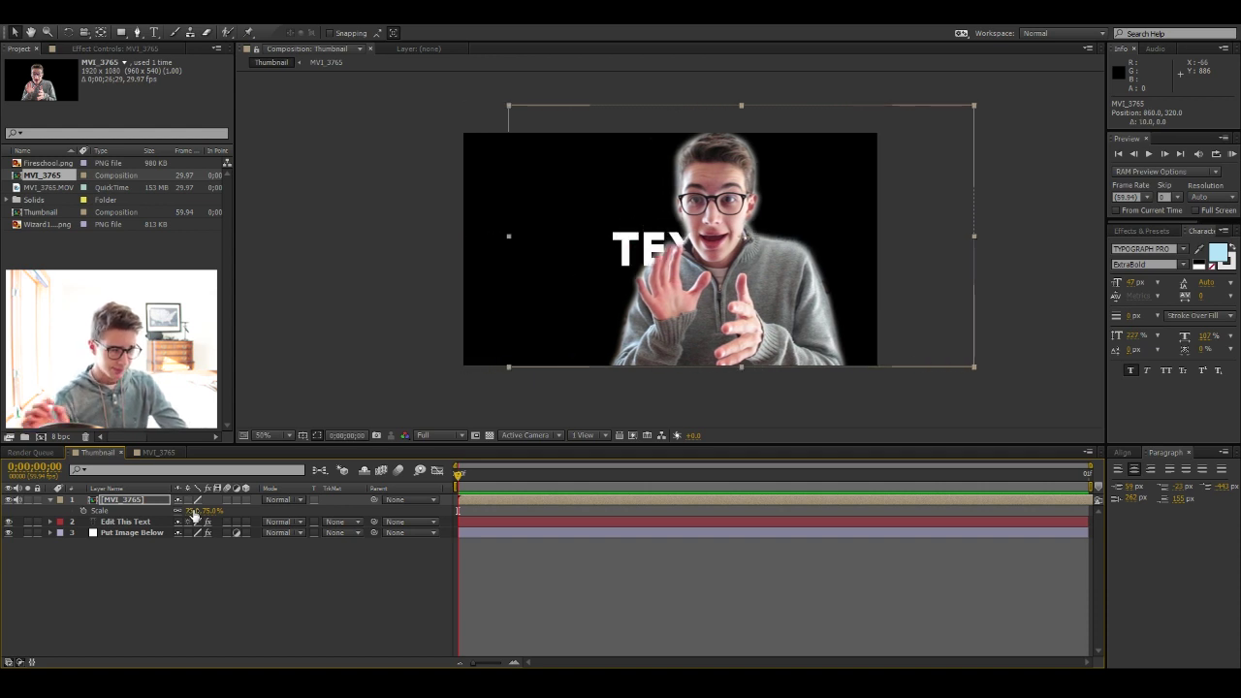
Reduce the MVI_3765 layer's scale to 72% and nudge it down to Y 332 and slightly further right
left_click(194, 512)
type("72")
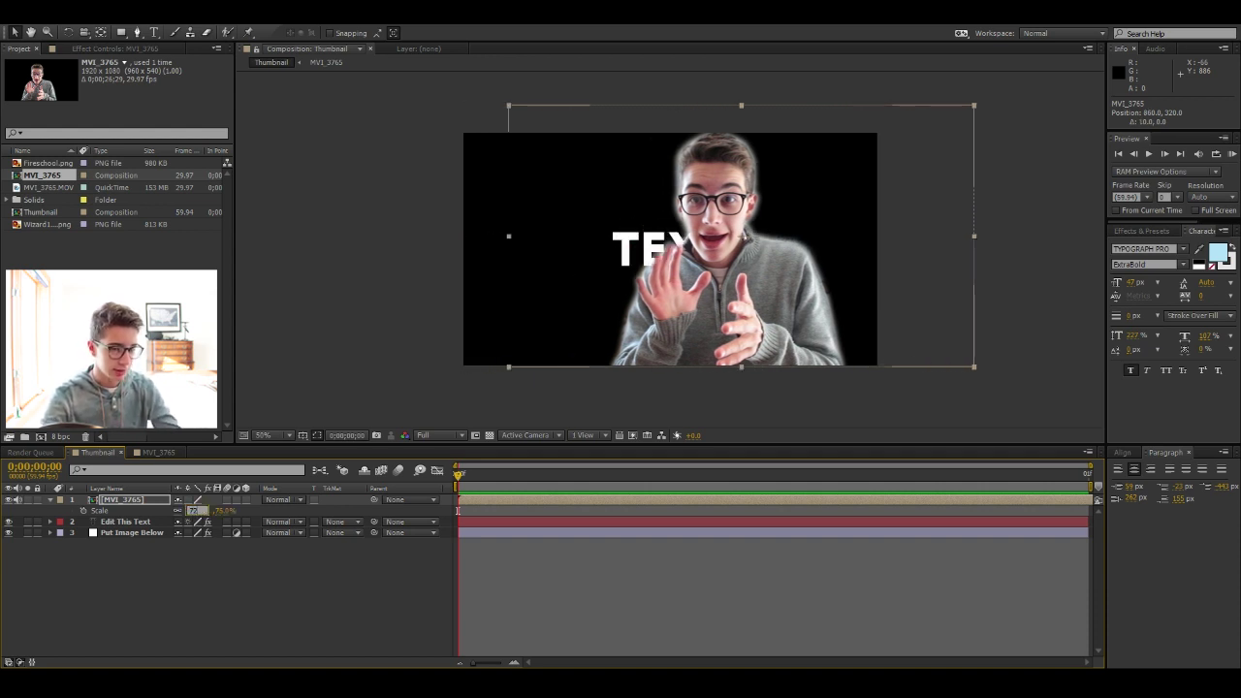
key("Return")
key("Down")
key("Down")
key("Down")
key("Down")
key("Down")
key("Down")
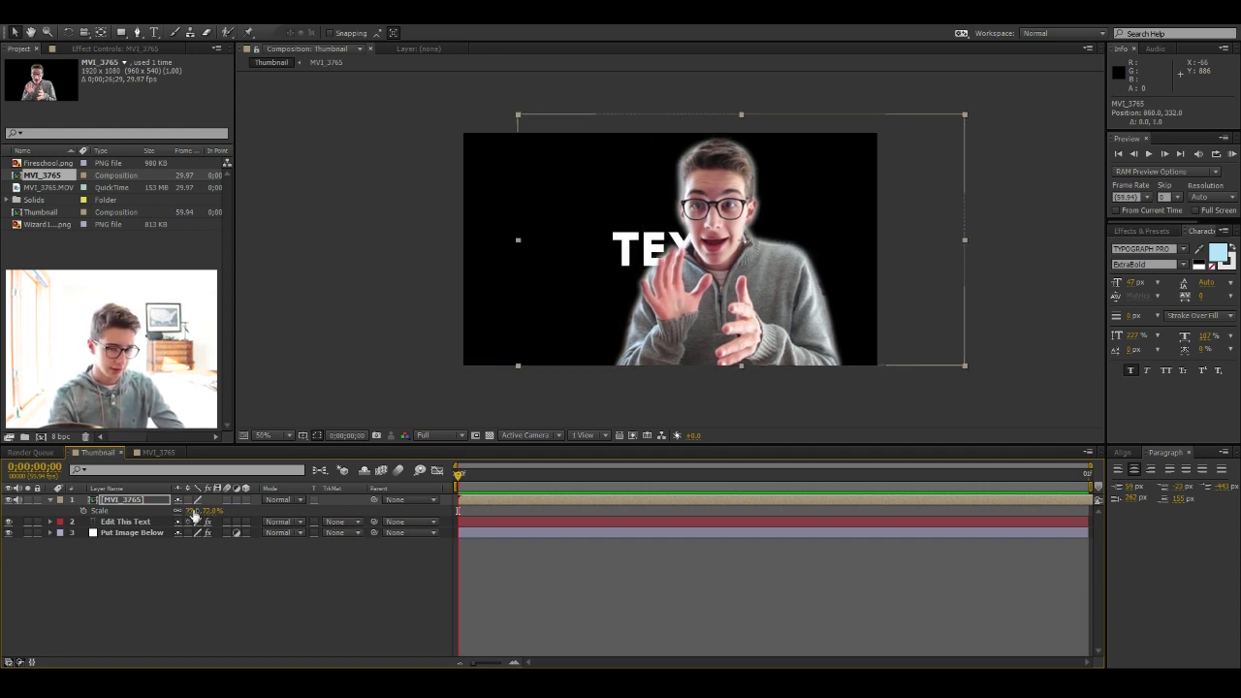
key("shift+Right")
key("shift+Right")
left_click(555, 579)
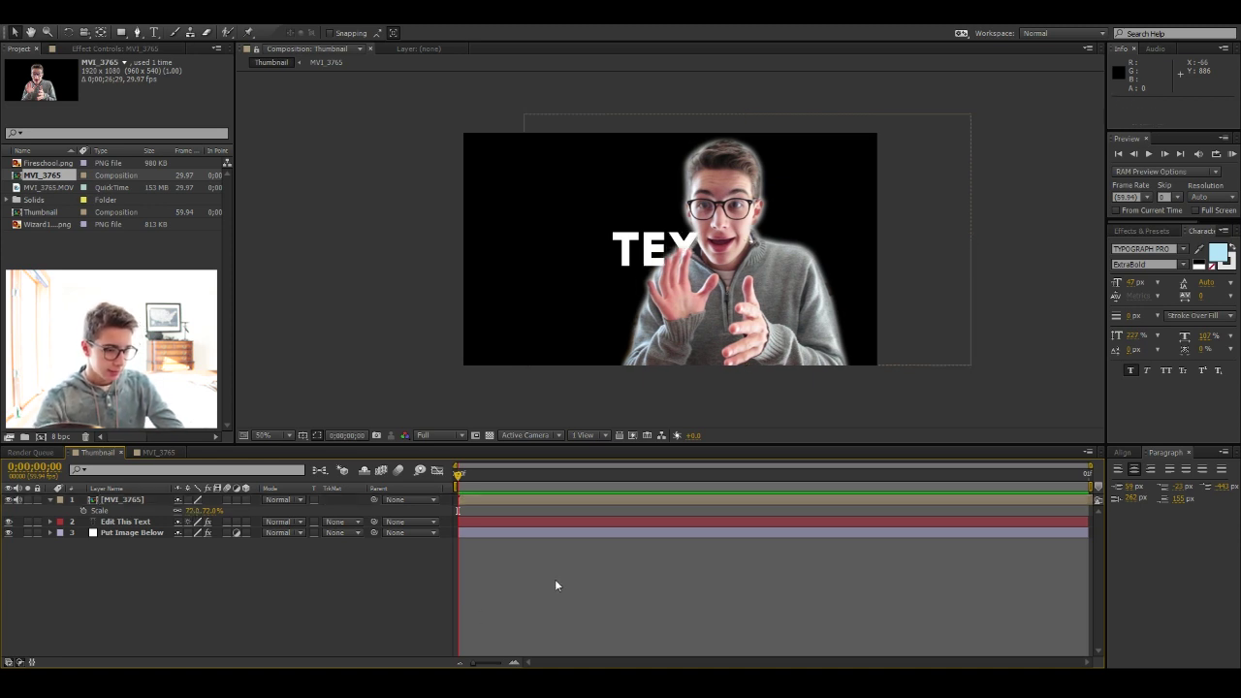
Hide the Edit This Text layer and place Fireschool.png below the Put Image Below layer at 112% scale
left_click(8, 522)
left_click(226, 322)
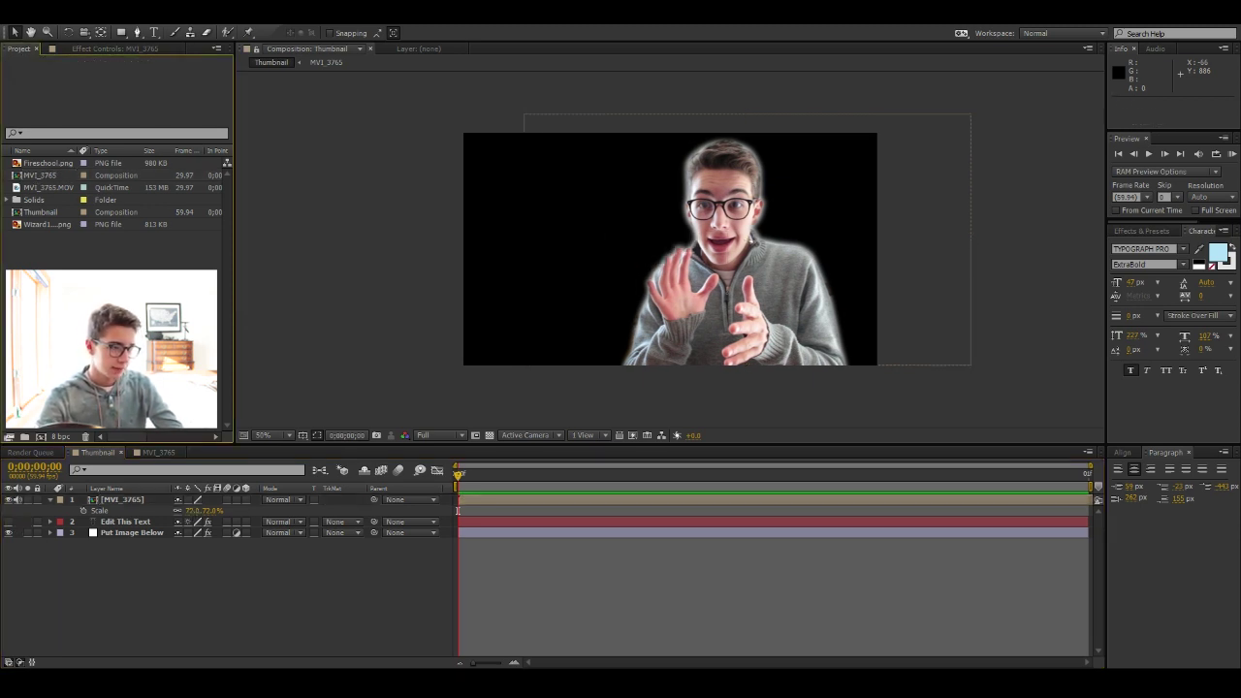
left_click_drag(47, 163, 196, 555)
key("s")
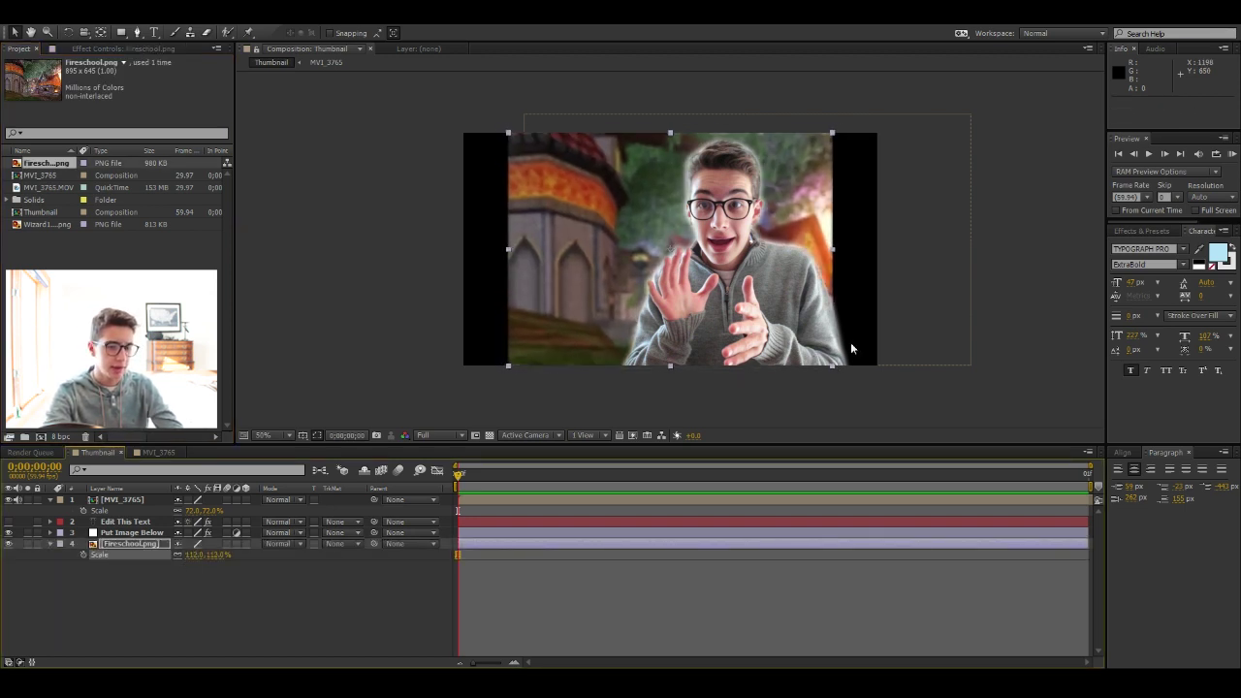
Apply the CC Lens effect to Fireschool.png and increase its Size until the background fills the frame, comparing with the effect off
left_click(1143, 231)
left_click(1169, 243)
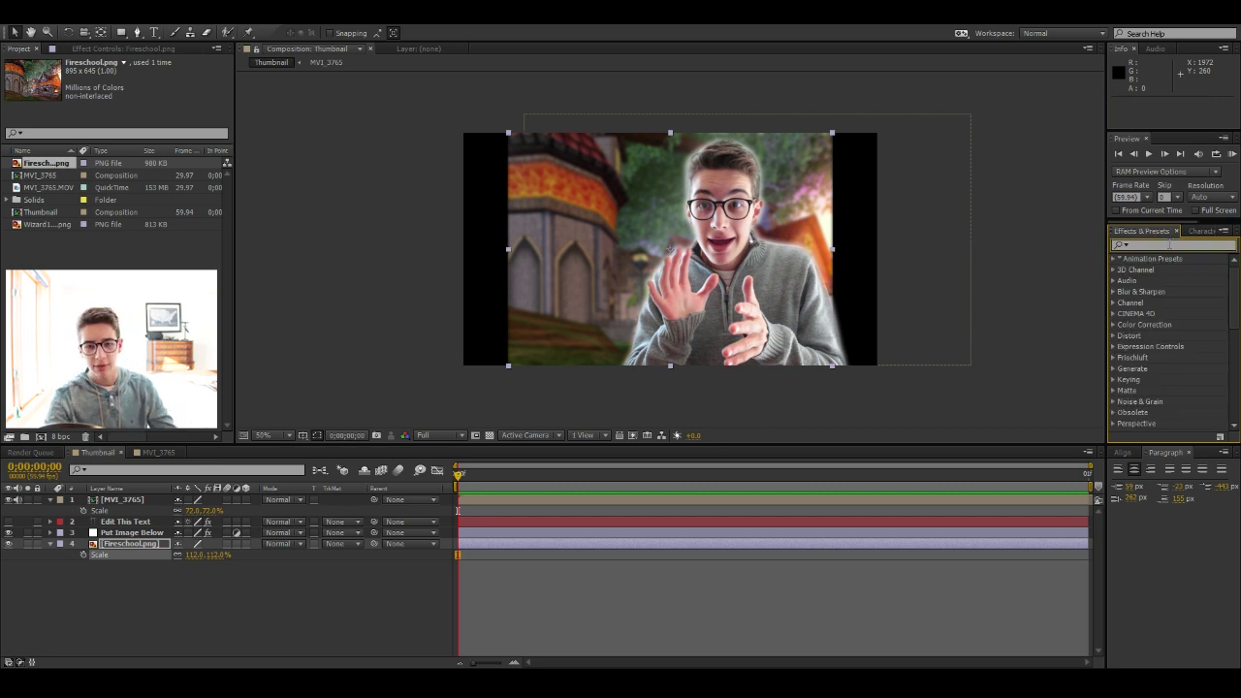
type("cc lens")
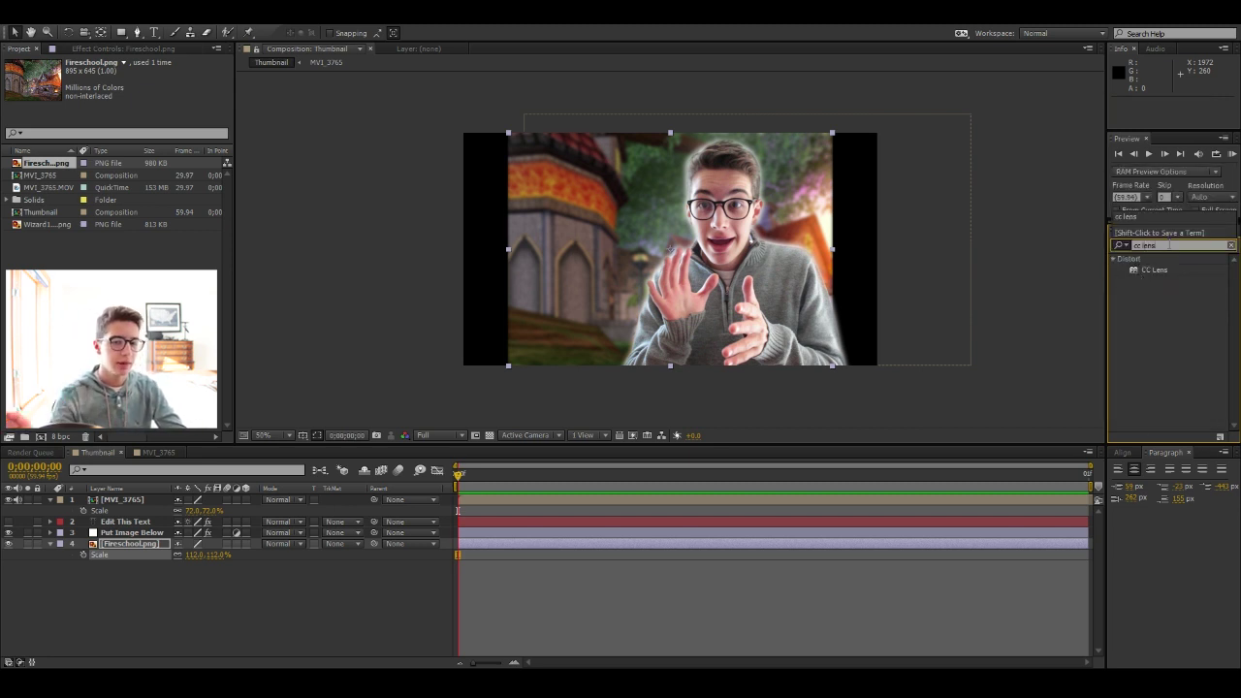
left_click(1157, 271)
left_click_drag(1157, 273, 288, 285)
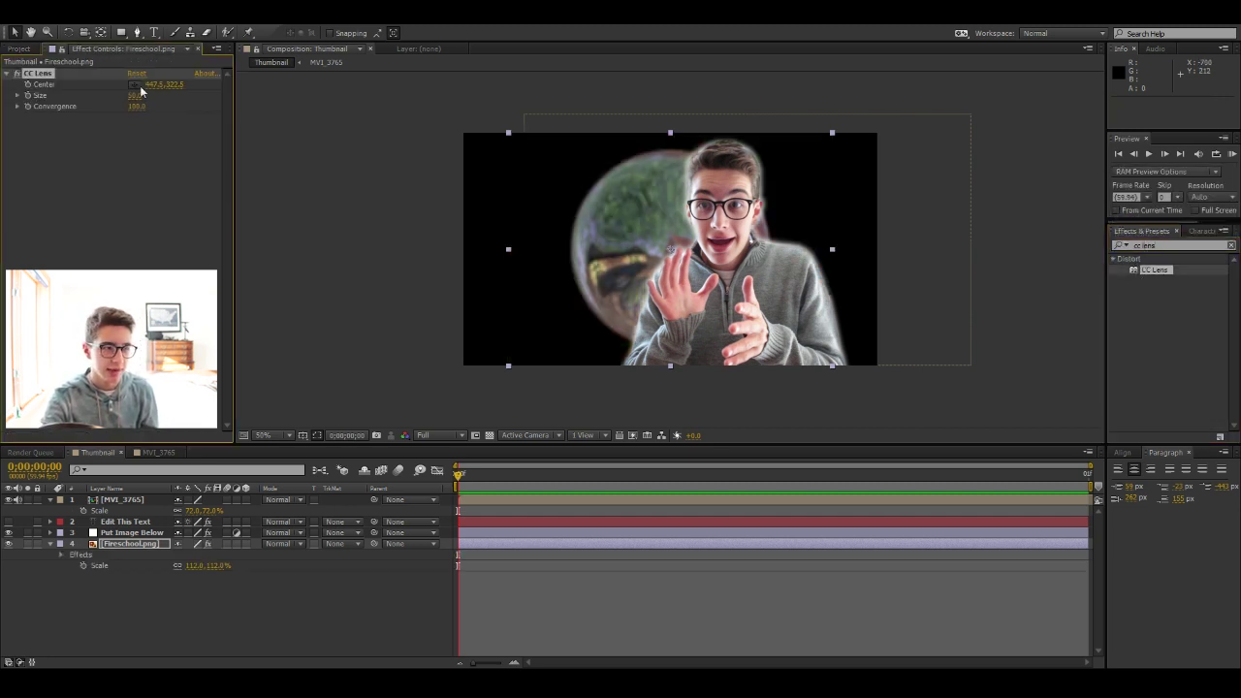
left_click_drag(135, 95, 231, 91)
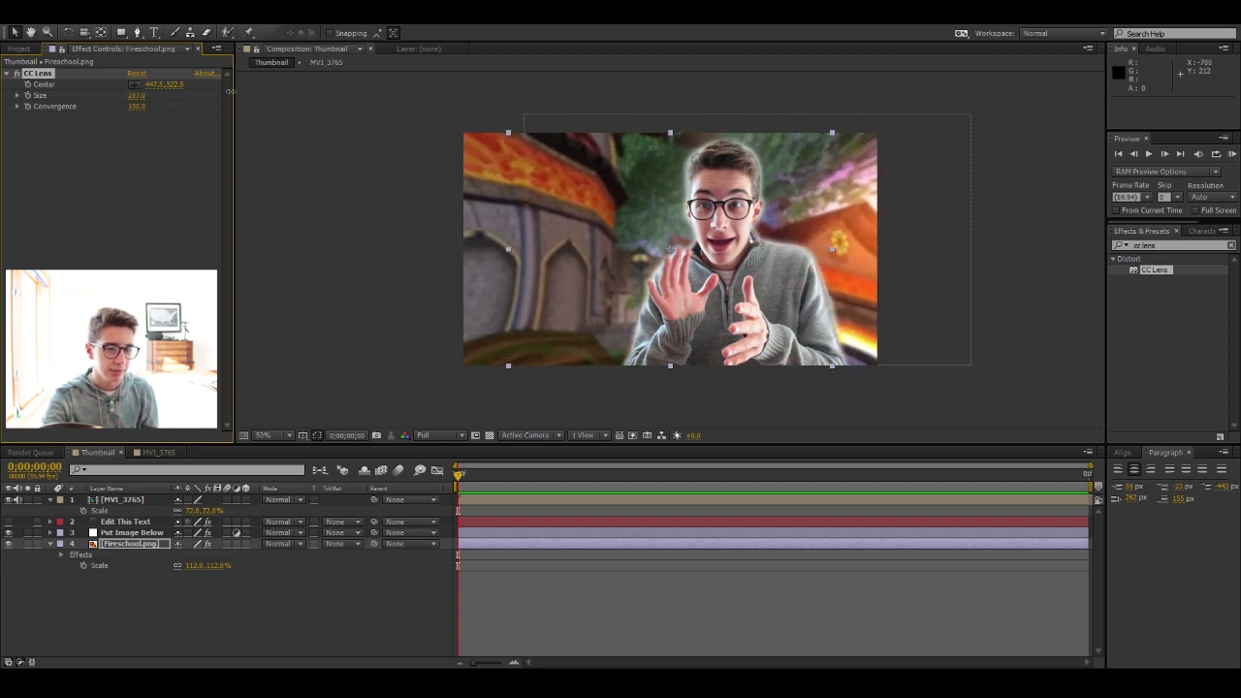
left_click(17, 76)
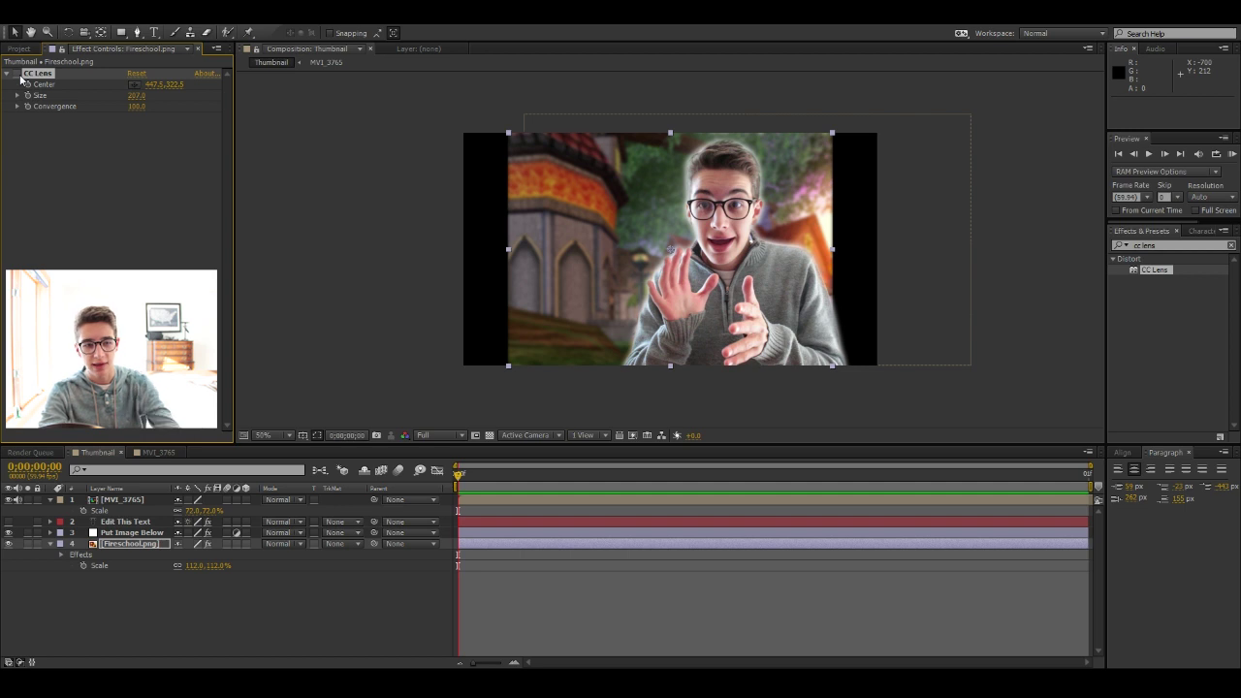
left_click(18, 76)
left_click(714, 586)
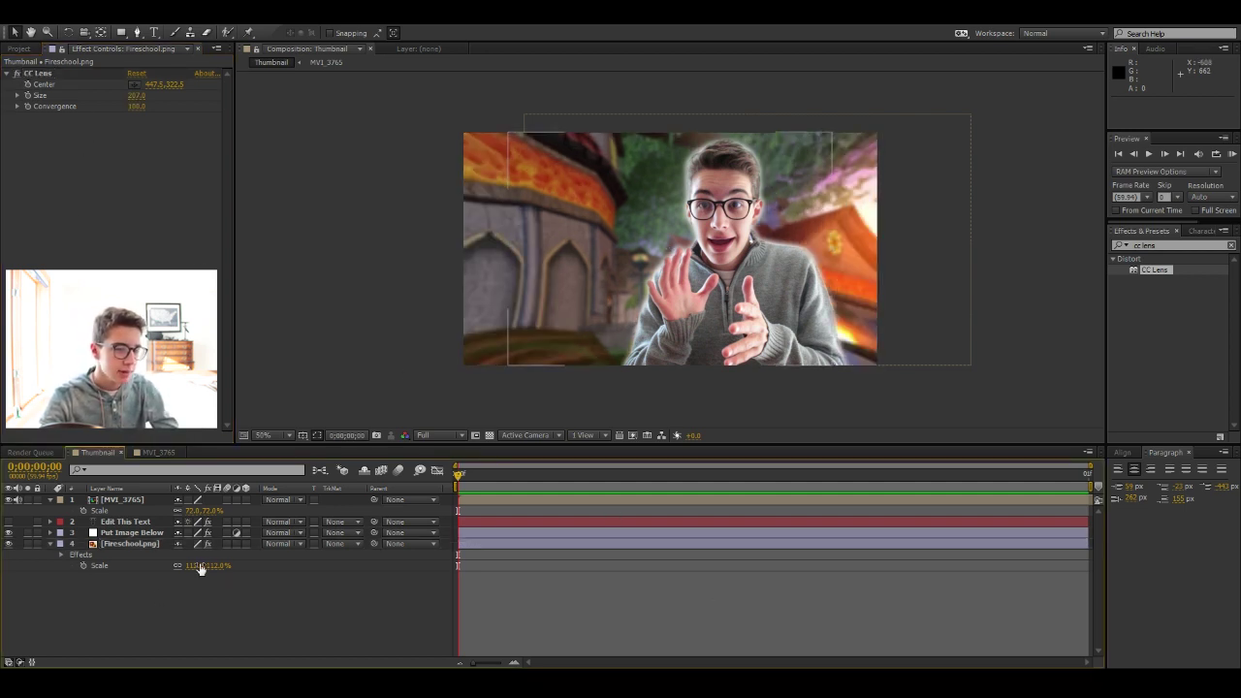
Set the Fireschool.png layer's scale to 130% and its CC Lens Size to about 250
left_click_drag(201, 566, 219, 566)
left_click_drag(136, 96, 169, 100)
left_click(626, 585)
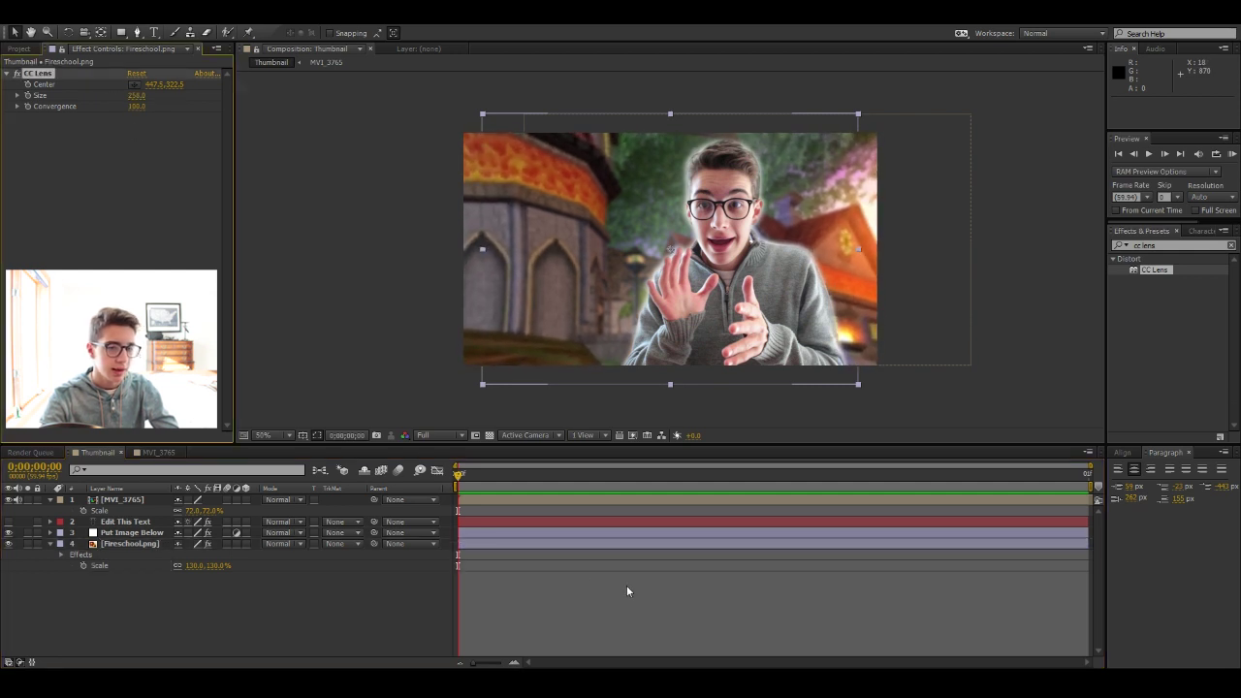
left_click(17, 74)
left_click(18, 74)
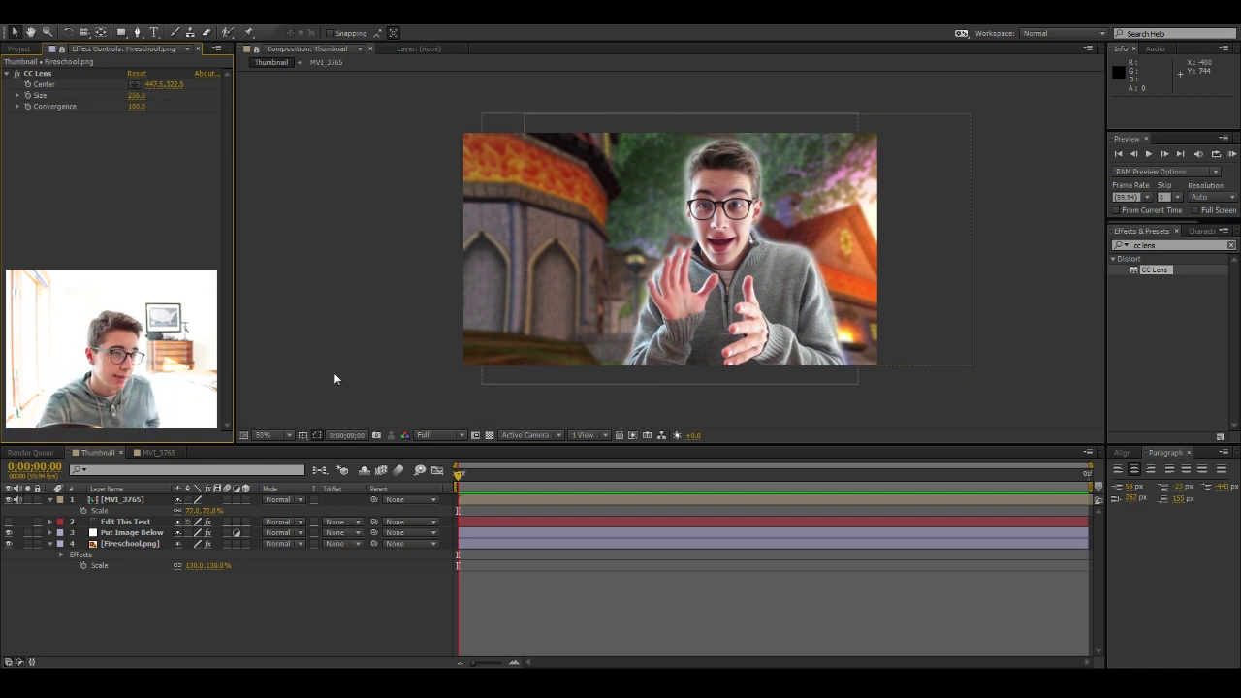
Add Wizard101Logo.png as the top layer of the Thumbnail composition and set its blending mode to Add
left_click(17, 49)
left_click_drag(47, 224, 150, 510)
left_click(280, 500)
left_click(323, 236)
Scale the Wizard101 logo to 52% and place it in the frame's lower-left corner at about X 266, Y 576
key("s")
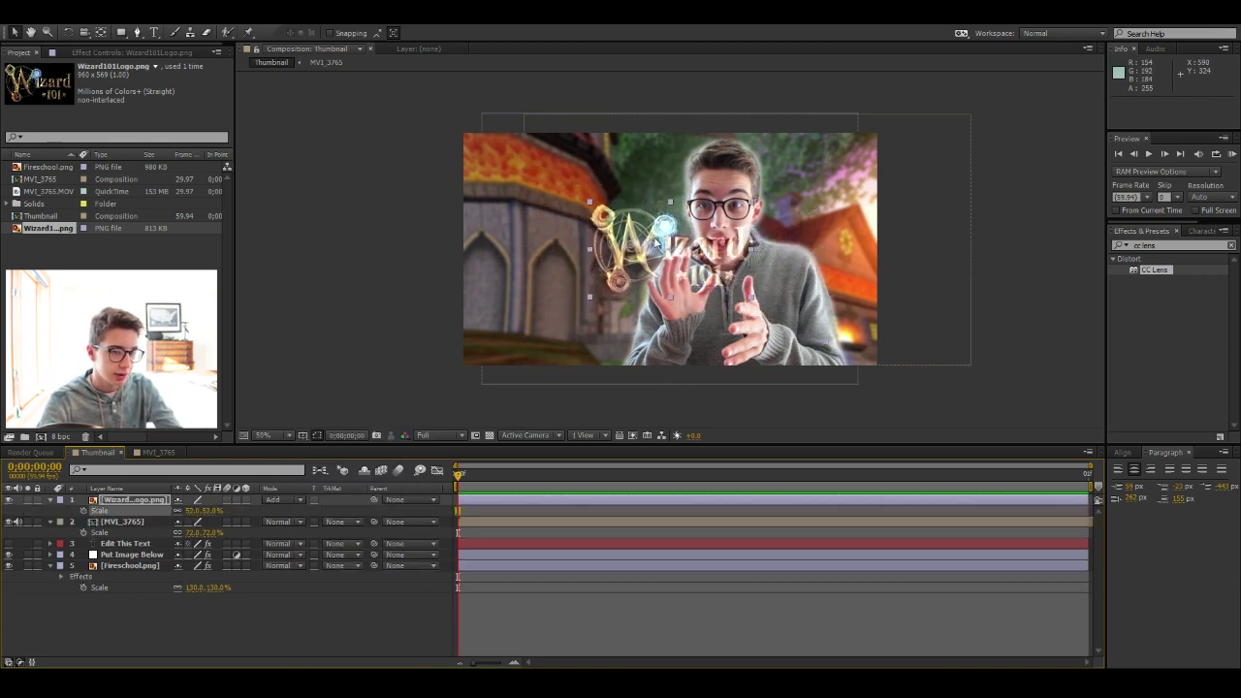
left_click_drag(660, 244, 541, 316)
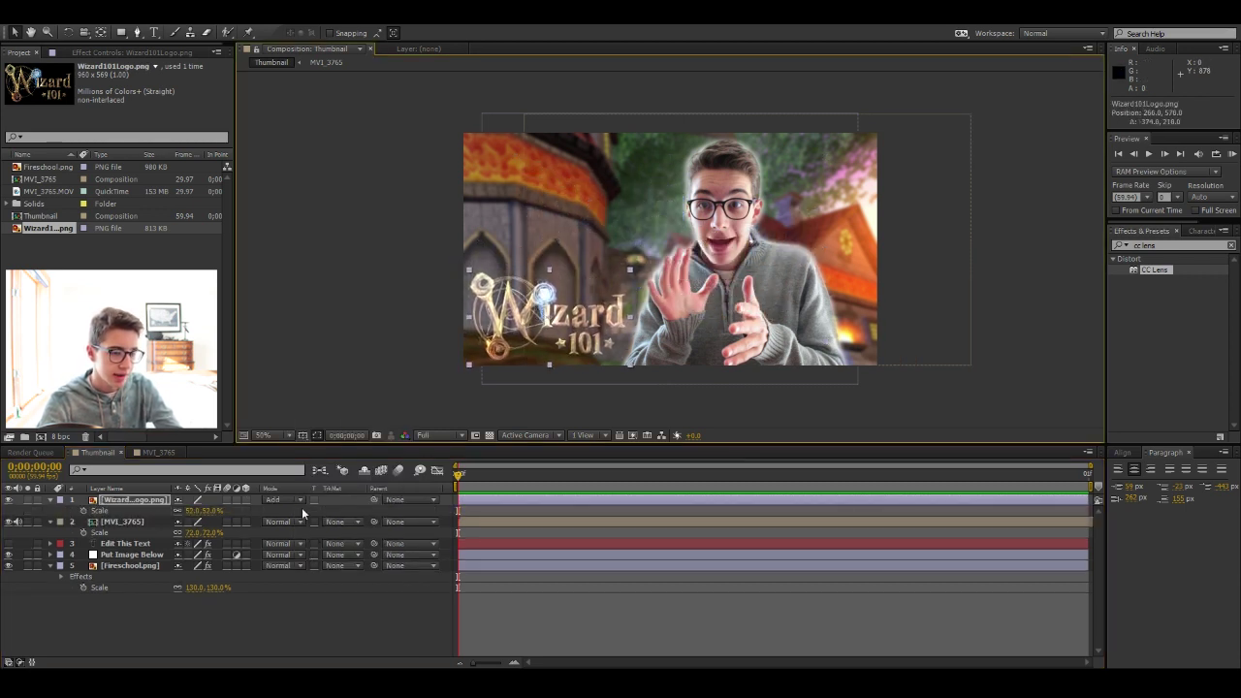
left_click(574, 613)
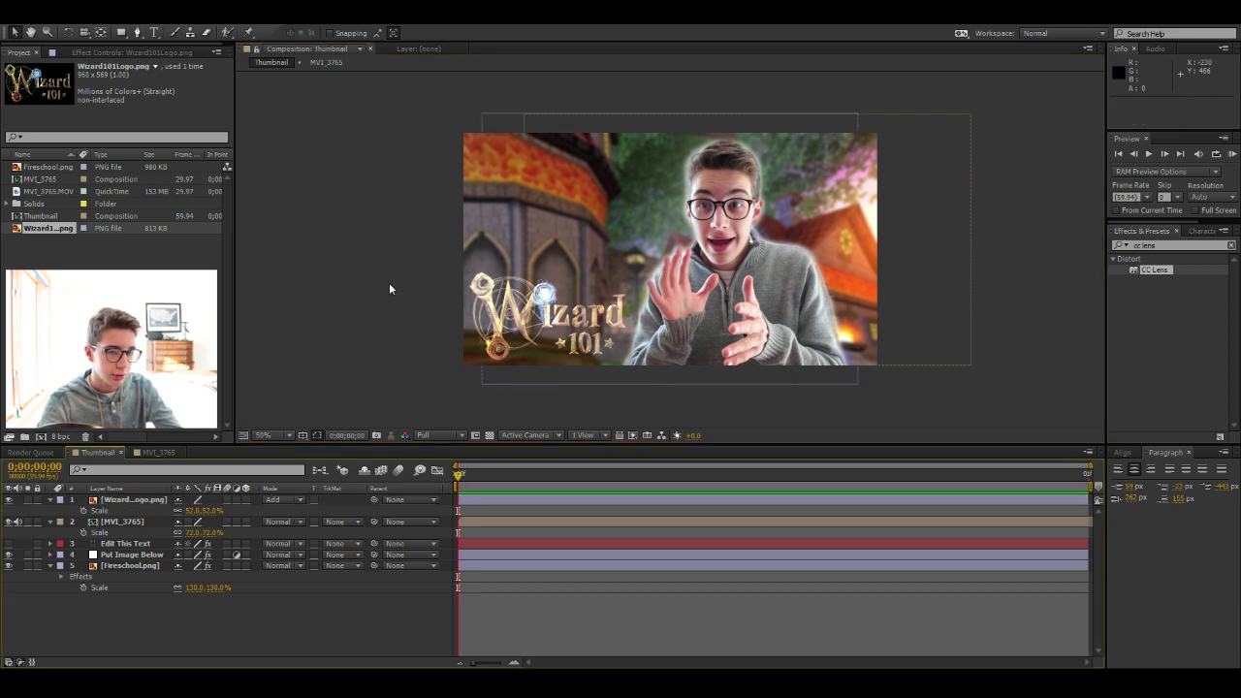
Apply the Curves effect to the Fireschool.png layer and raise the darker part of the RGB curve slightly
left_click(127, 568)
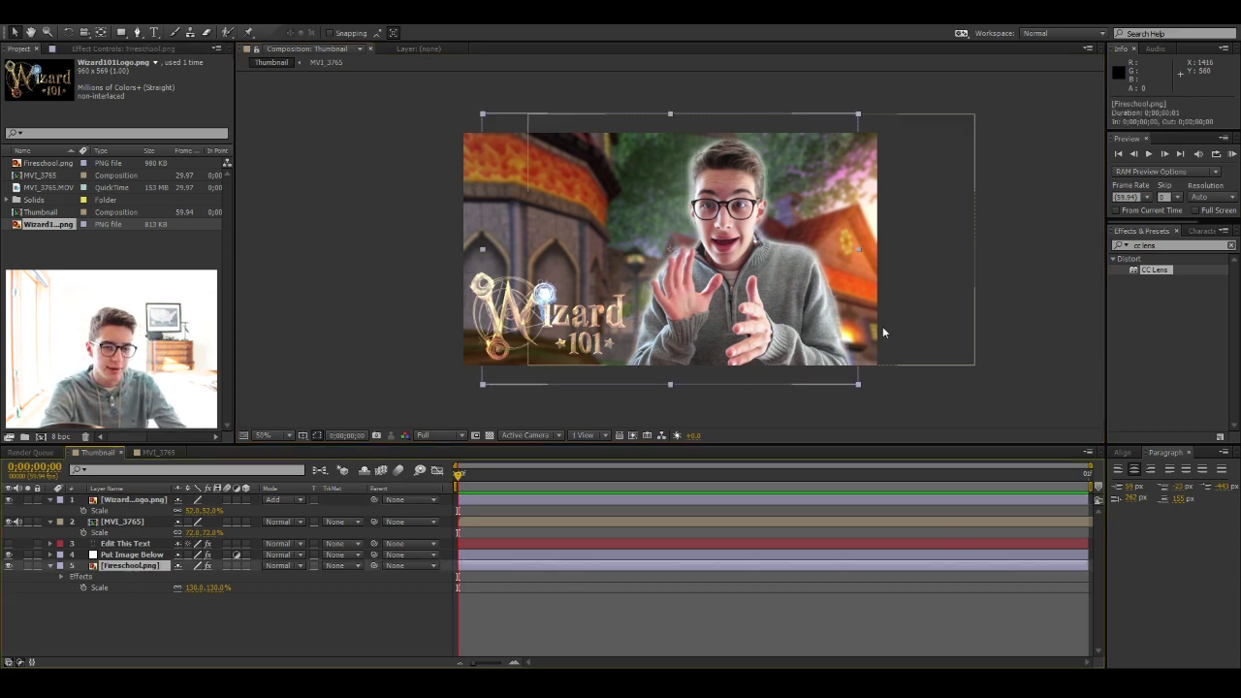
left_click(1175, 246)
type("curves")
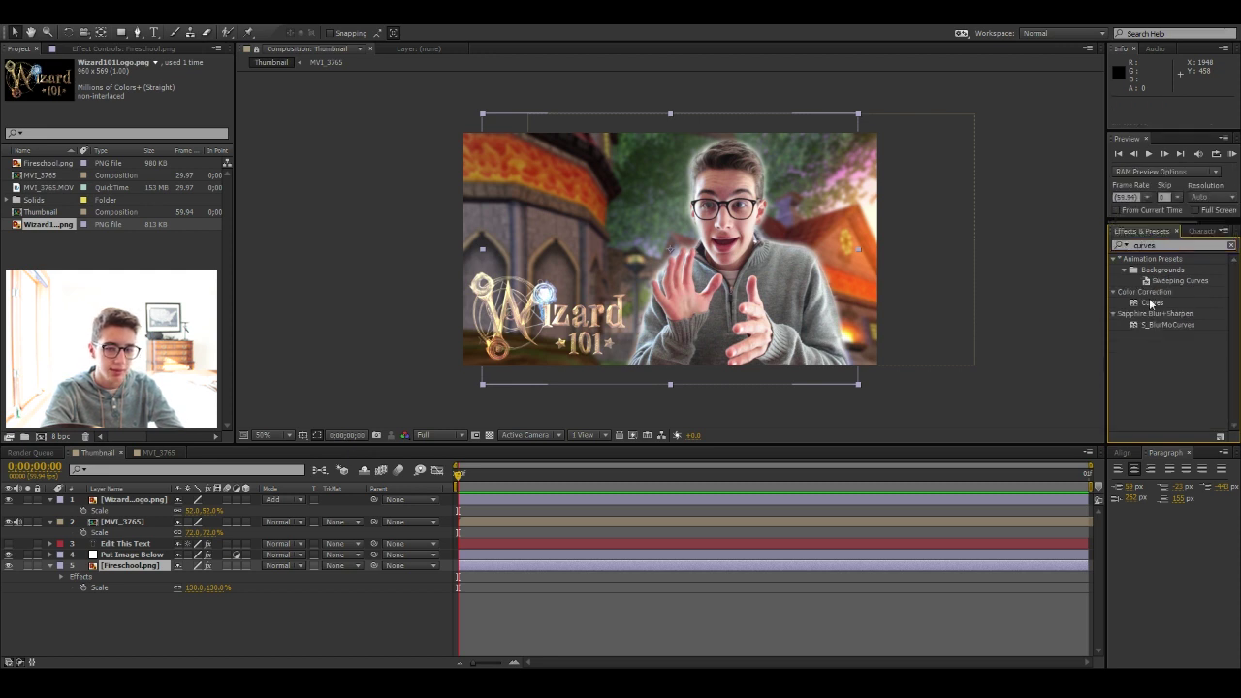
double_click(1153, 303)
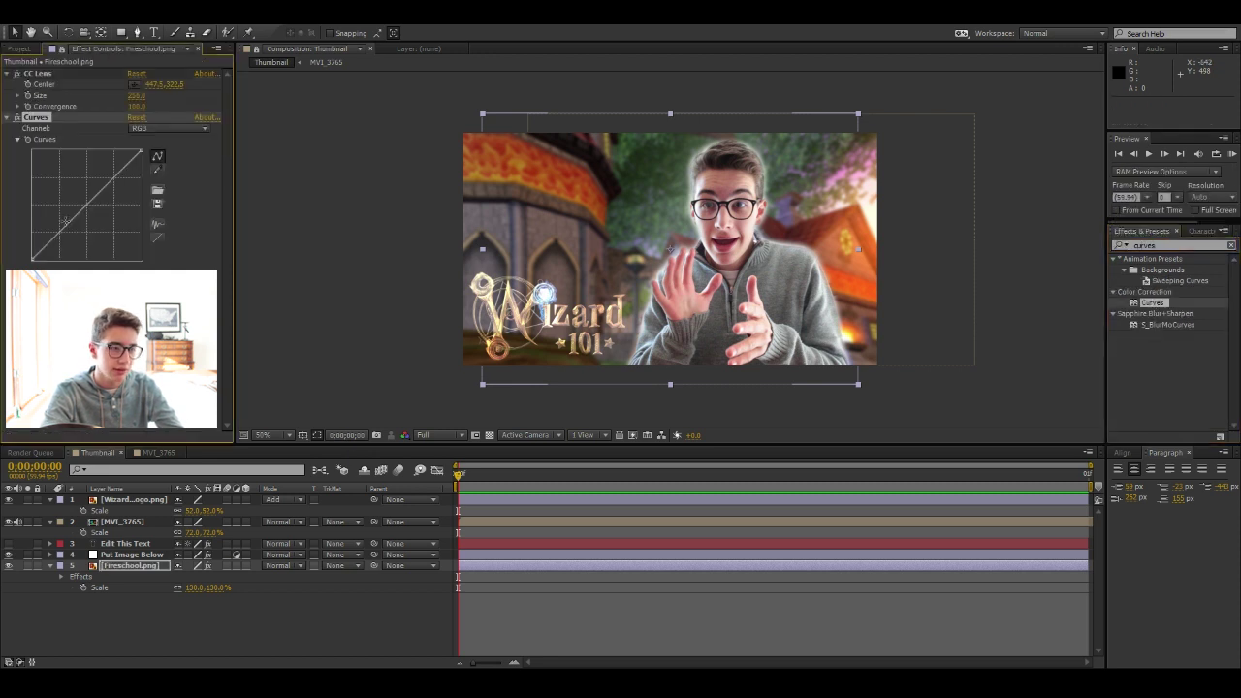
left_click_drag(62, 227, 57, 223)
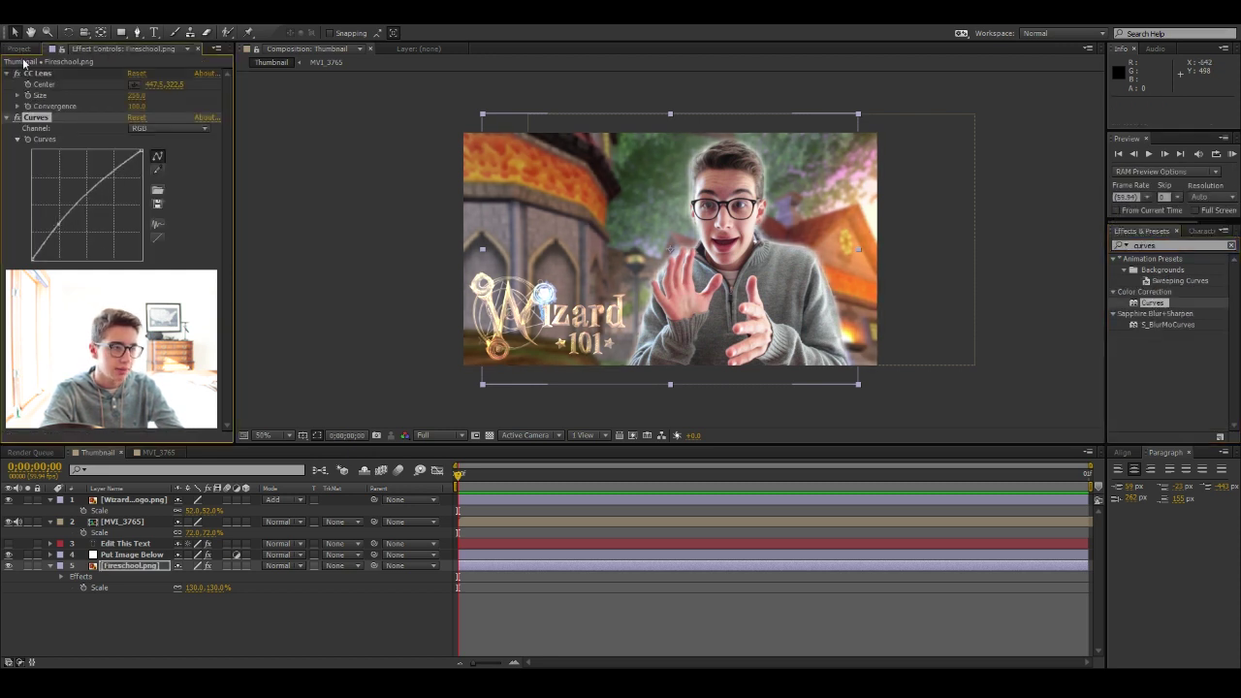
Apply the Brightness & Contrast effect to the Fireschool.png layer and increase its Contrast
left_click(1175, 245)
type("co")
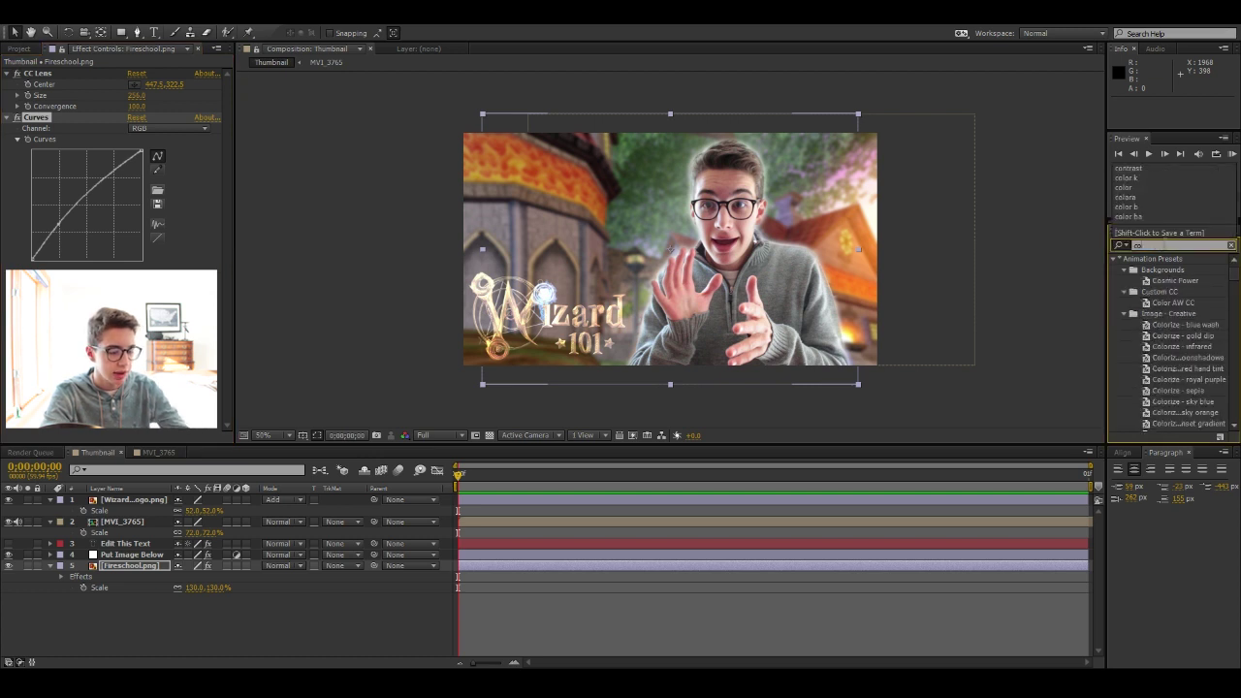
type("ntrast")
left_click_drag(1176, 325, 160, 341)
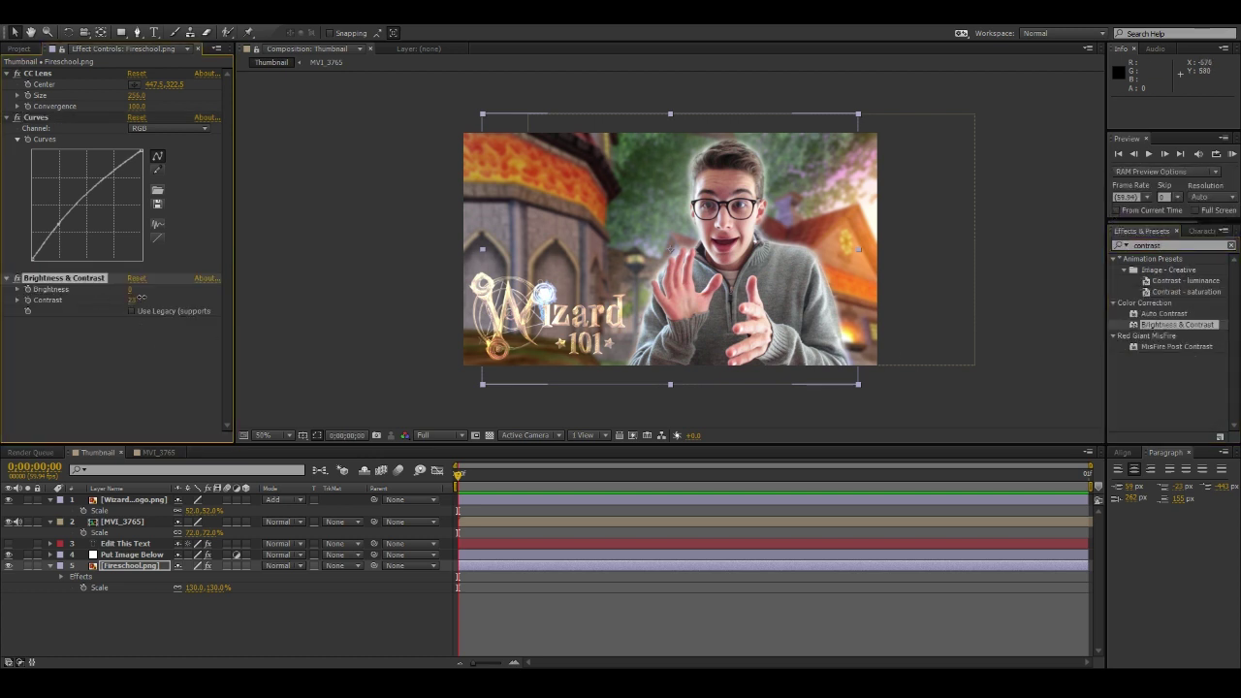
left_click(20, 48)
left_click(710, 611)
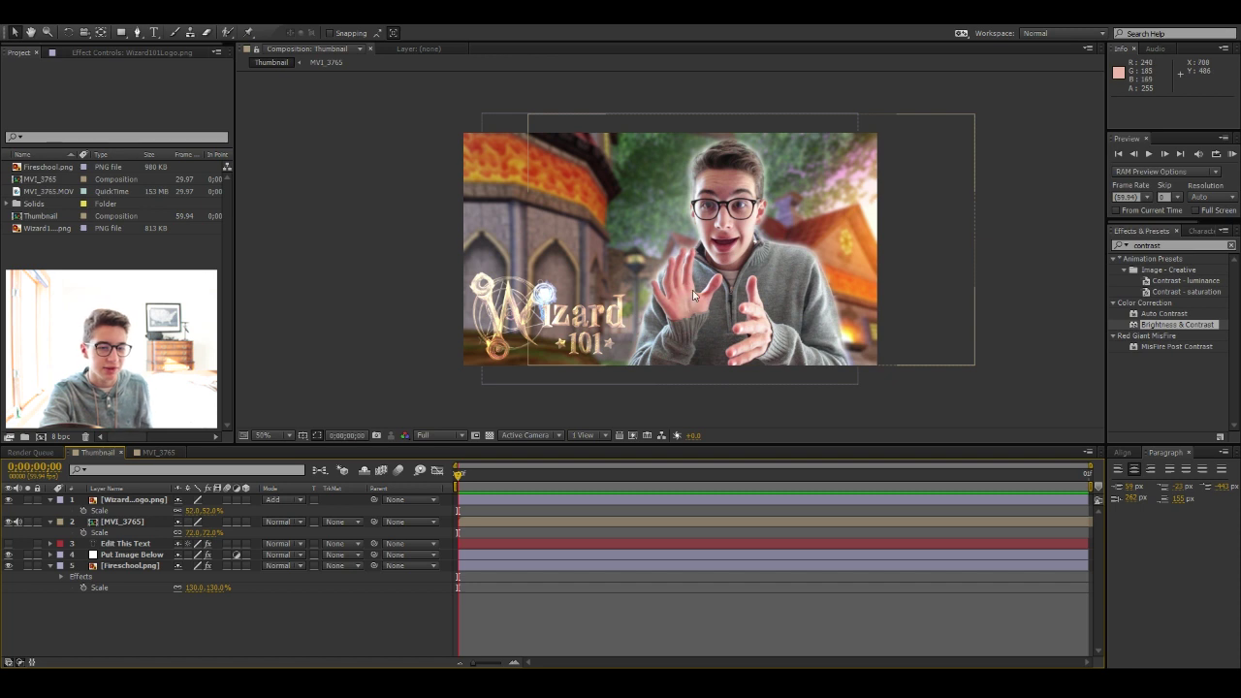
Create an adjustment layer directly above the Edit This Text layer and apply the FL Glow effect to it
left_click(136, 545)
key("ctrl+alt+y")
left_click(1176, 246)
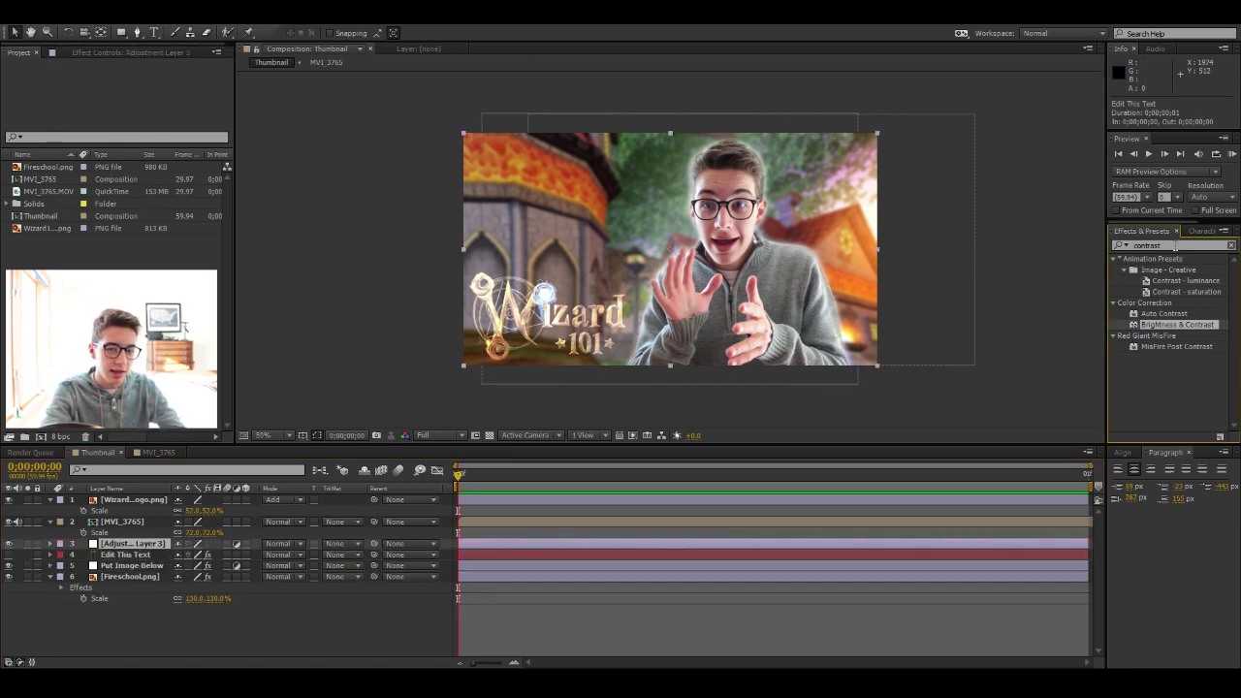
type("glow")
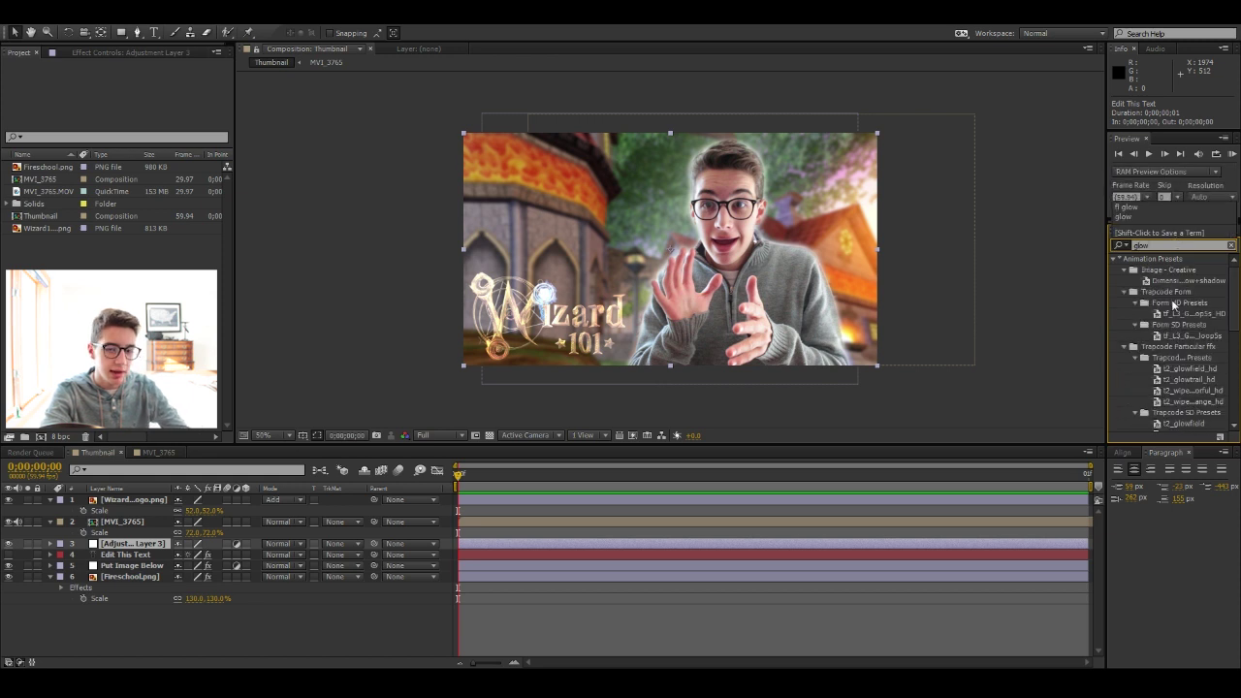
key("BackSpace")
key("BackSpace")
key("BackSpace")
key("BackSpace")
type("fl glow")
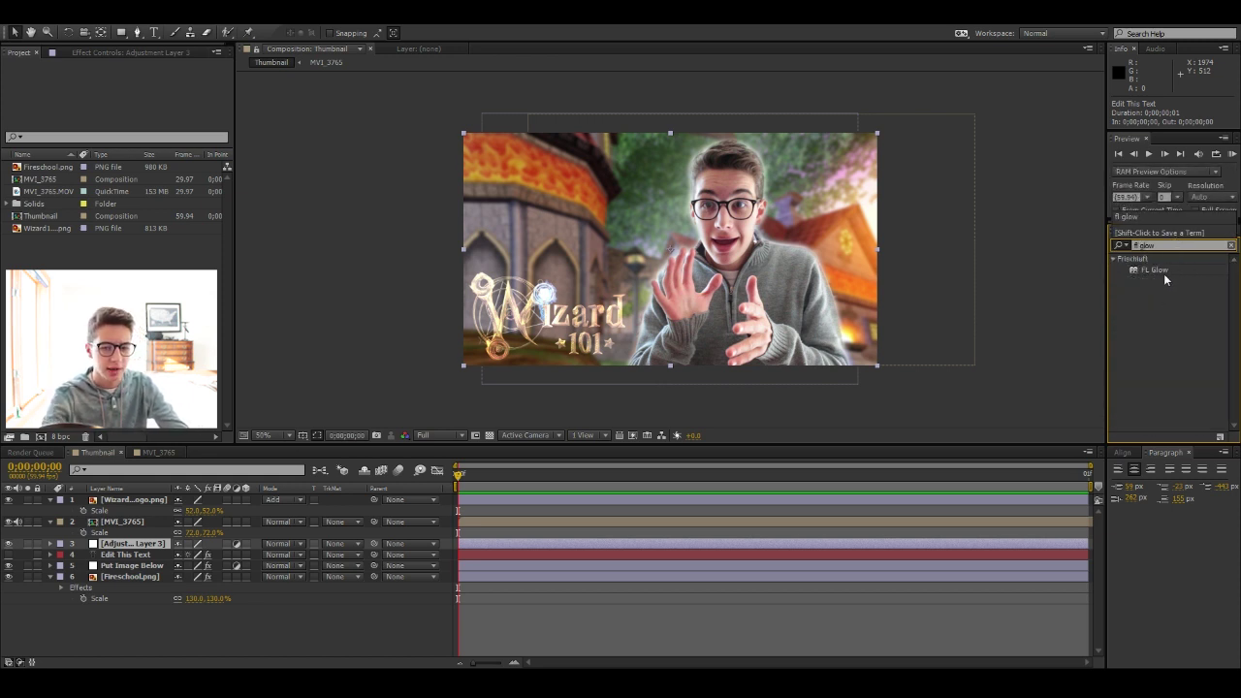
double_click(1163, 272)
Draw a closed Pen tool mask on the adjustment layer, loosely surrounding the presenter's head and body
left_click(137, 32)
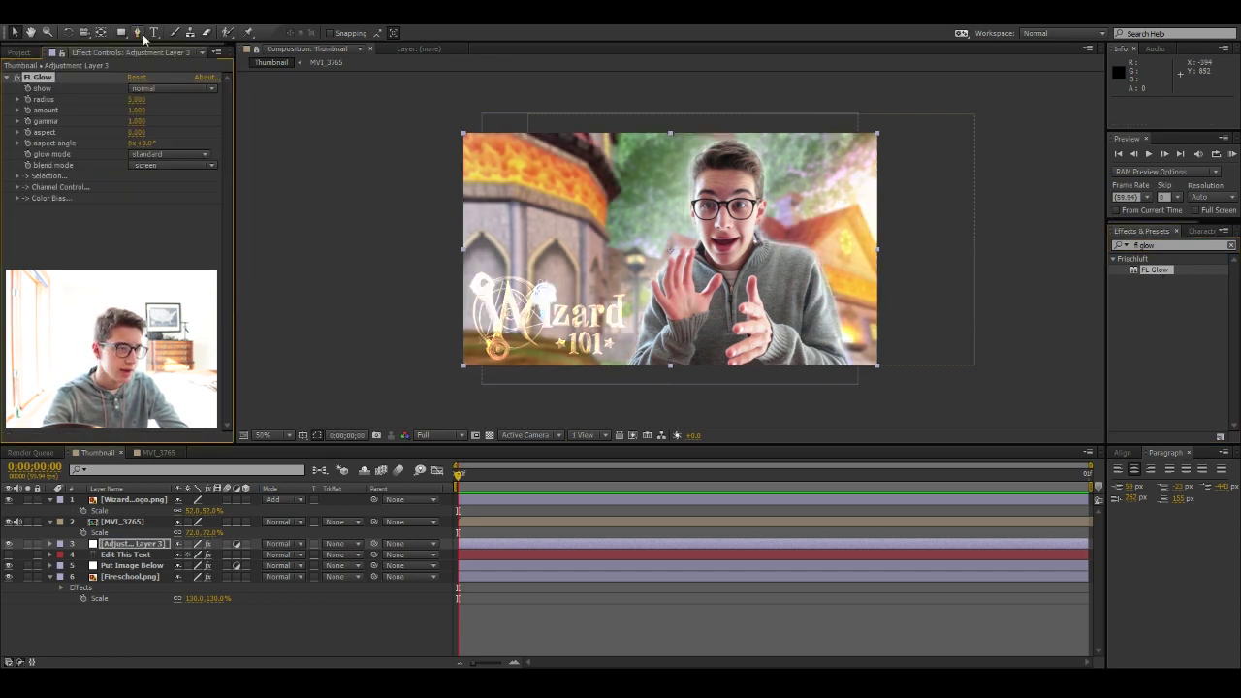
left_click(617, 370)
left_click(637, 292)
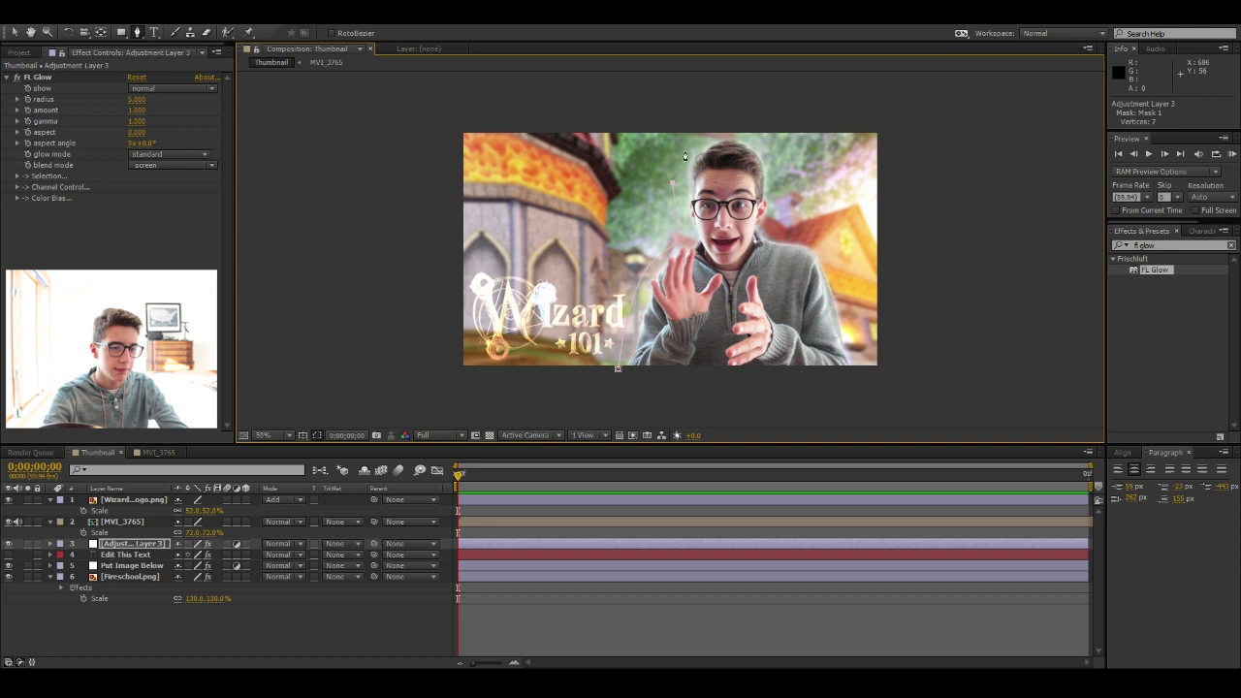
left_click(749, 131)
left_click(765, 147)
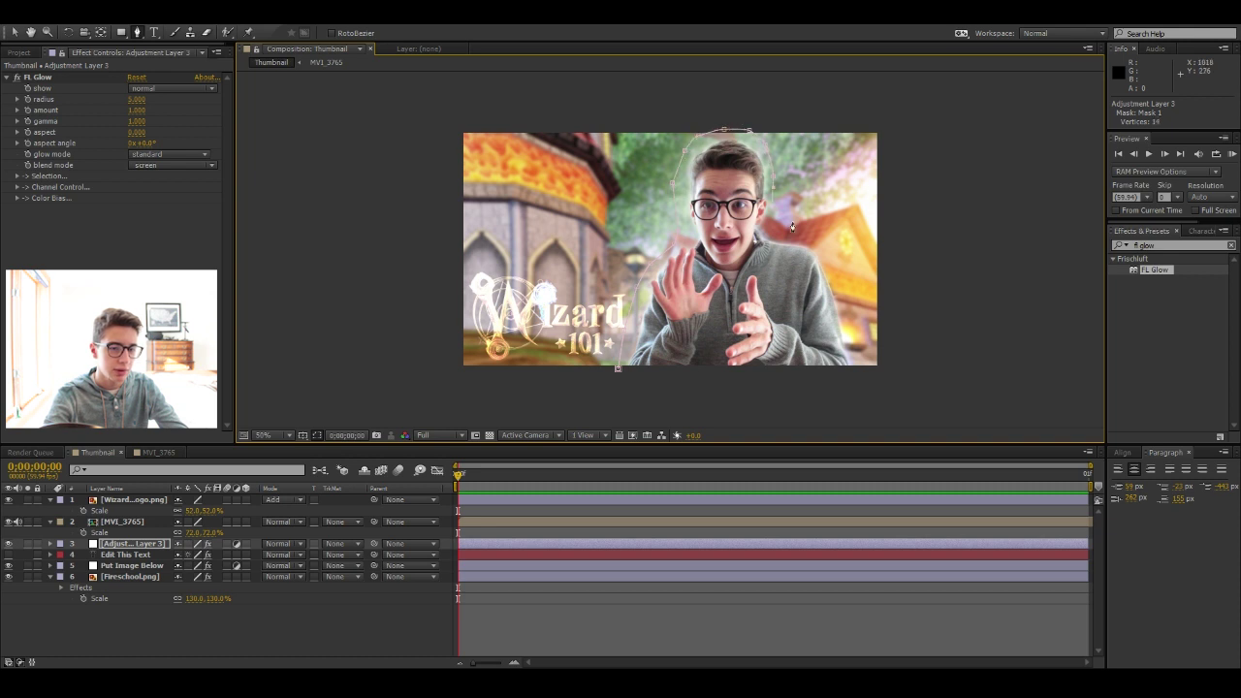
left_click(813, 238)
left_click(879, 363)
left_click(825, 390)
left_click(806, 391)
left_click(617, 370)
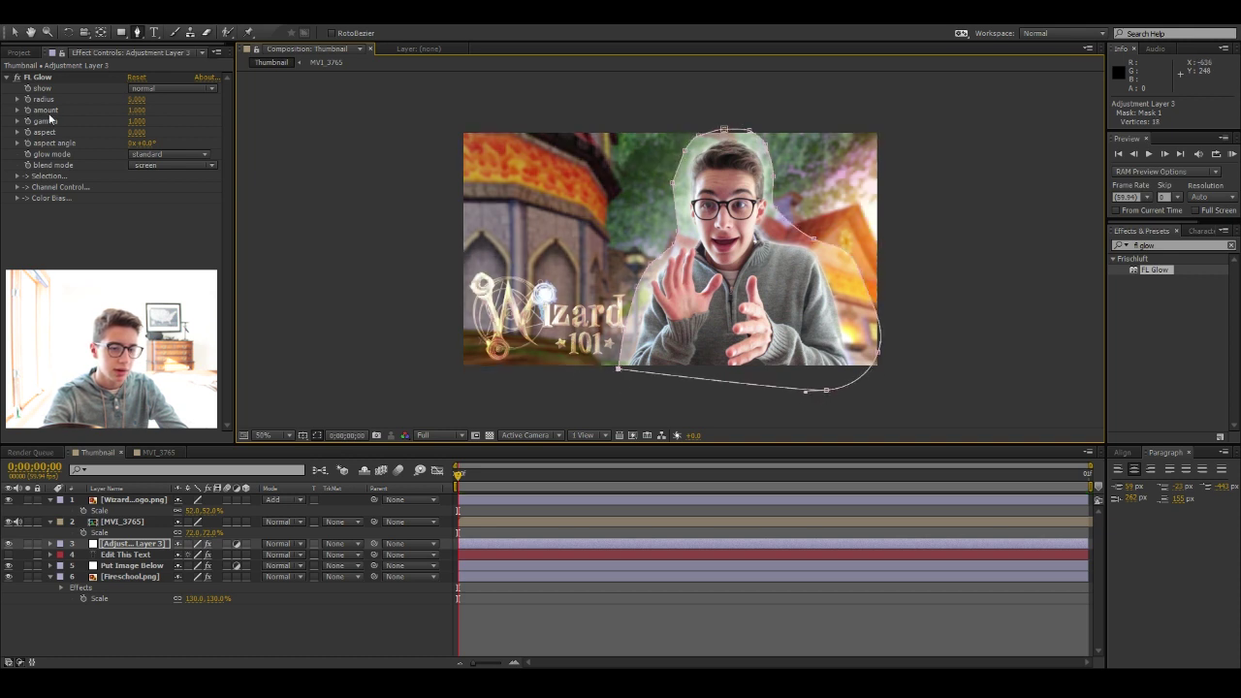
Set the Mask Feather of the adjustment layer's Mask 1 to about 269 pixels
left_click(14, 32)
key("f")
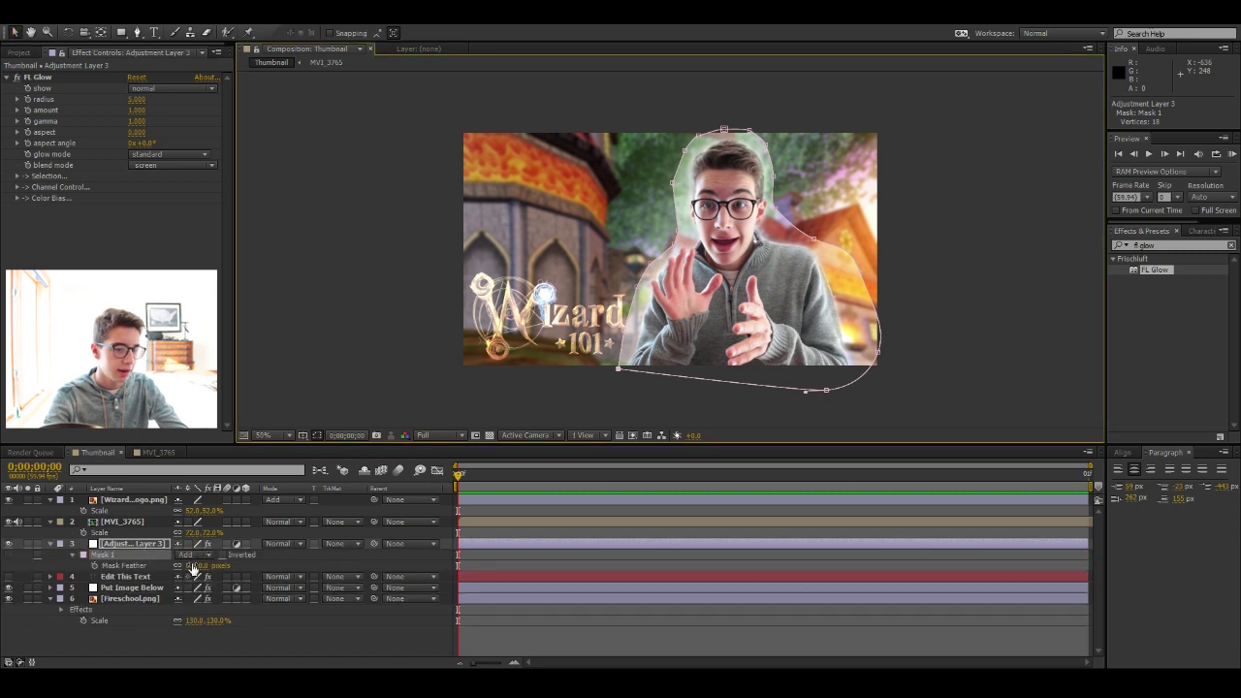
left_click_drag(193, 570, 532, 510)
left_click(557, 529)
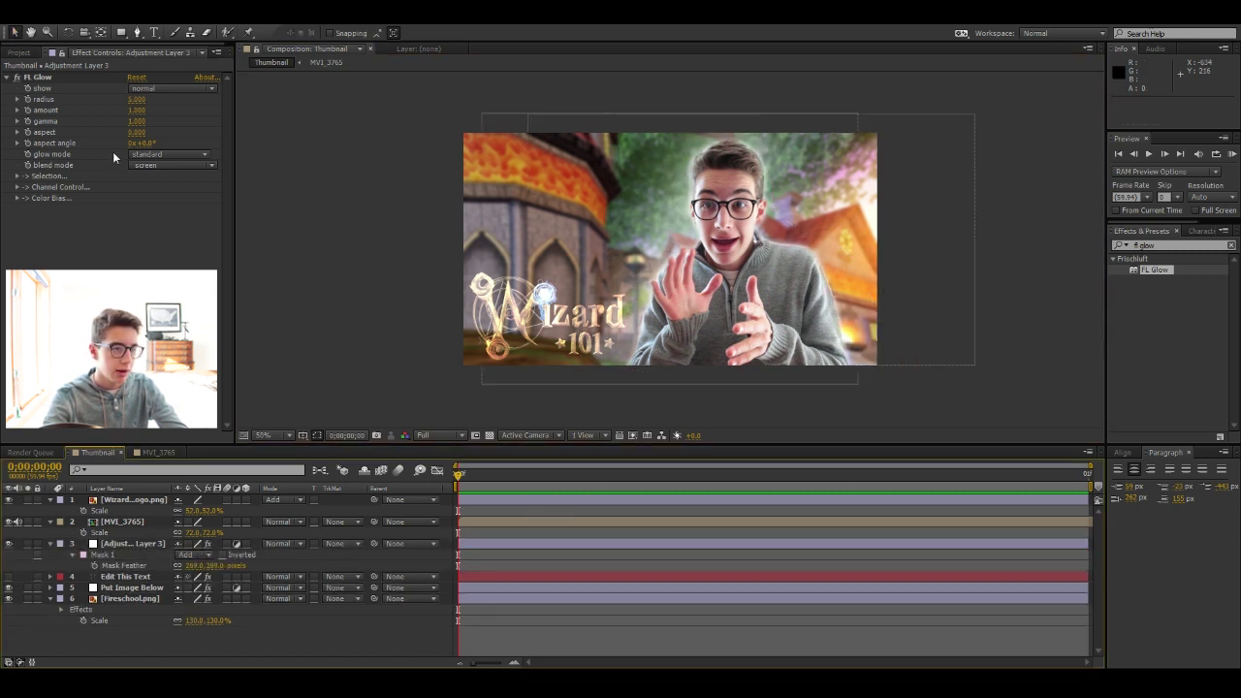
Set the adjustment layer's FL Glow to the abberative glow mode and raise its radius to about 1035
left_click(134, 110)
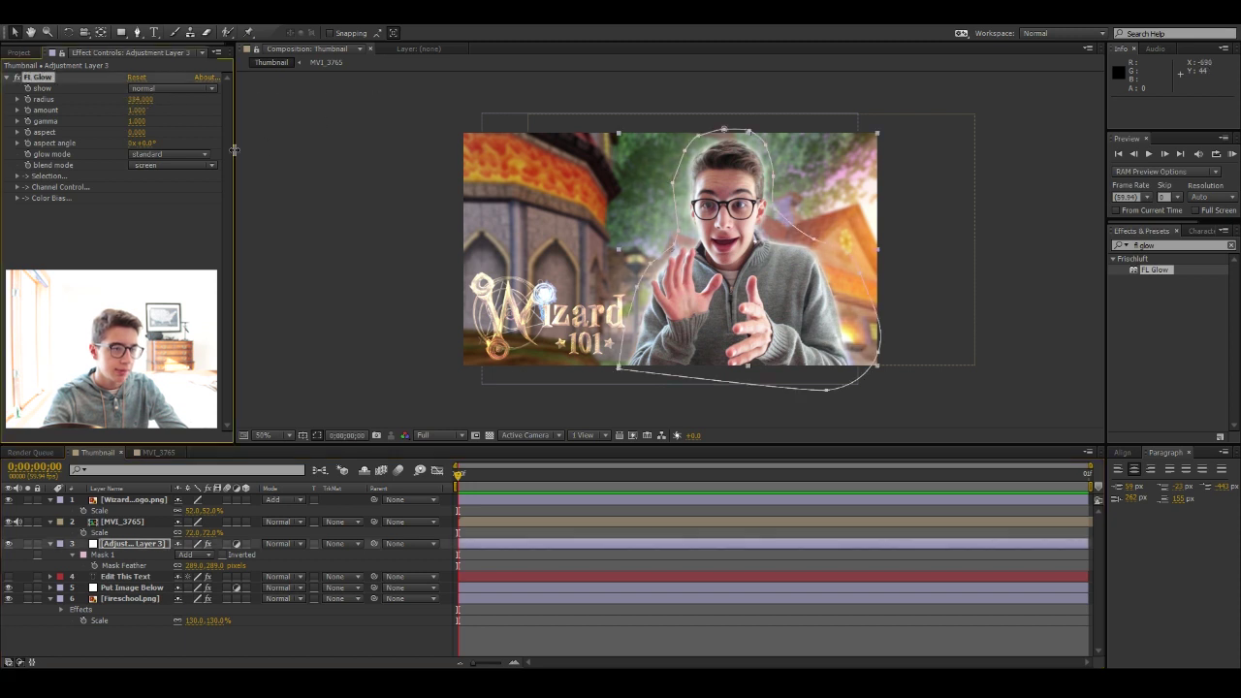
left_click(170, 154)
left_click(168, 210)
left_click_drag(139, 99, 590, 98)
left_click(697, 402)
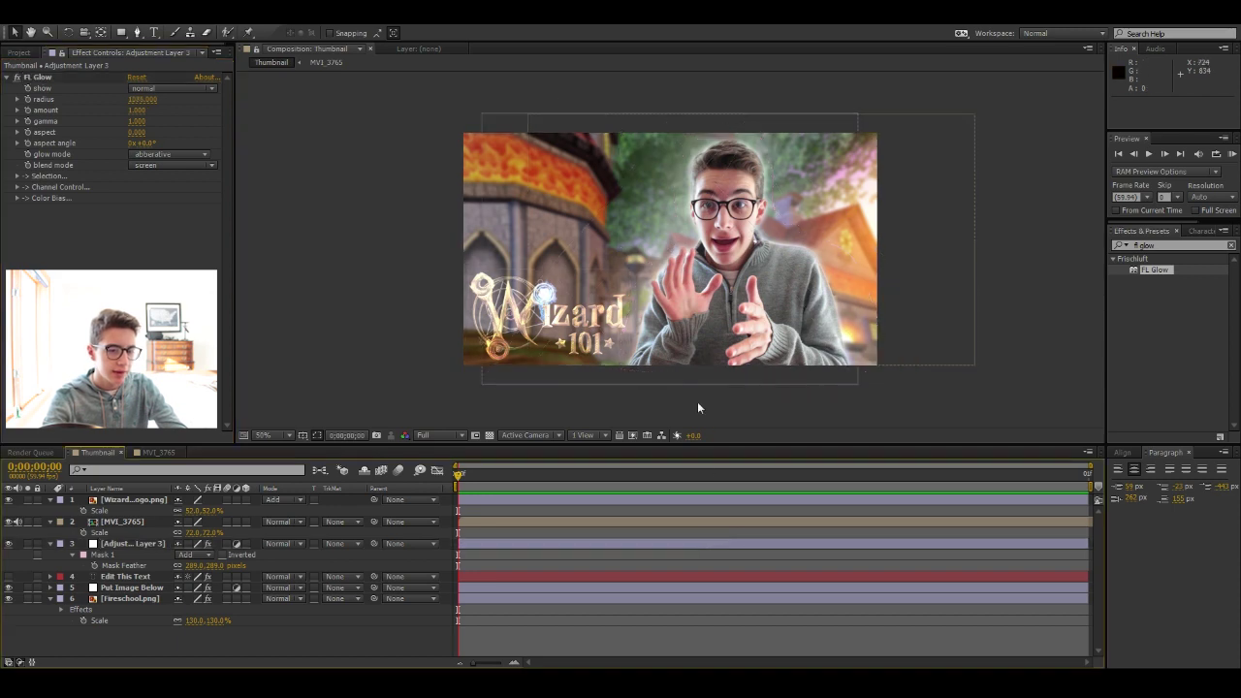
key("period")
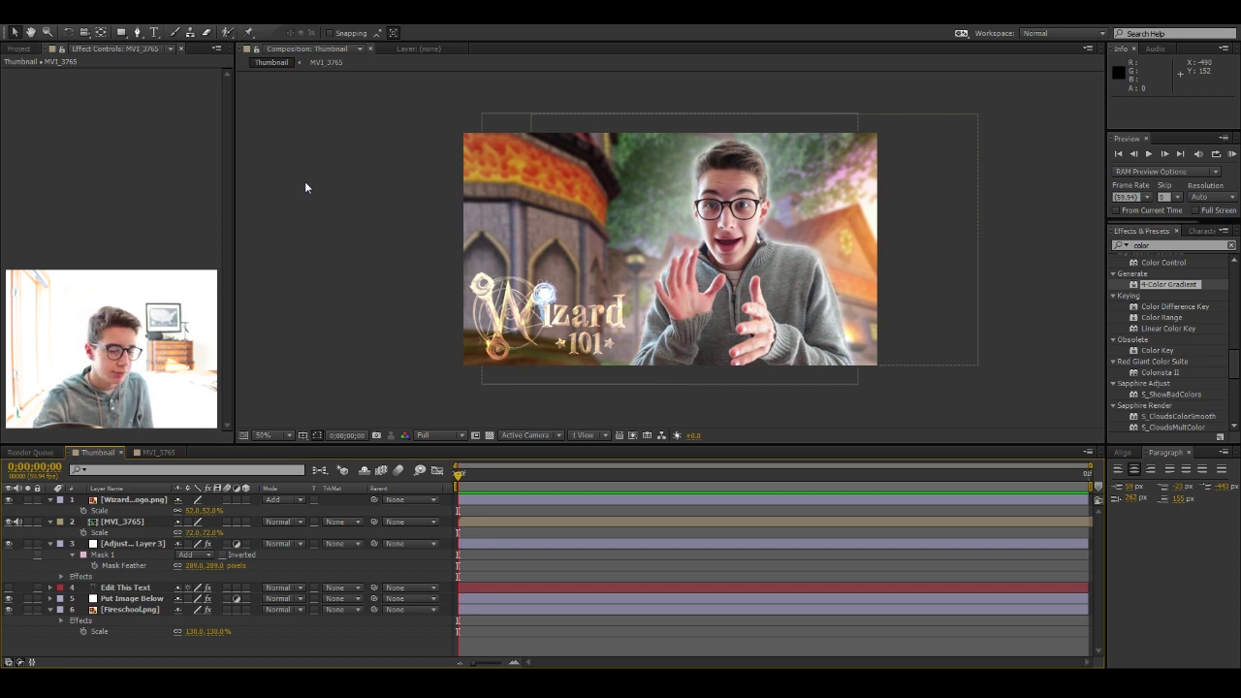
Apply the Hue/Saturation effect to the MVI_3765 layer and lower its Master Saturation to -2
left_click(23, 48)
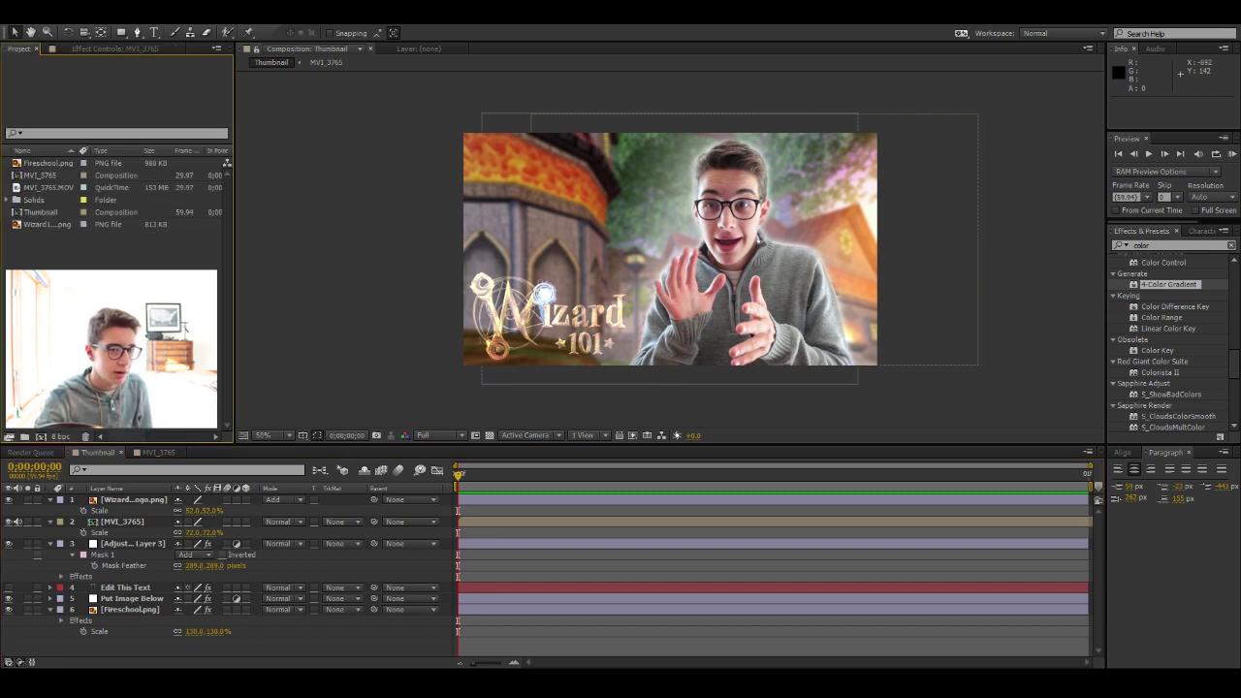
left_click(766, 243)
left_click(1171, 245)
type("satur")
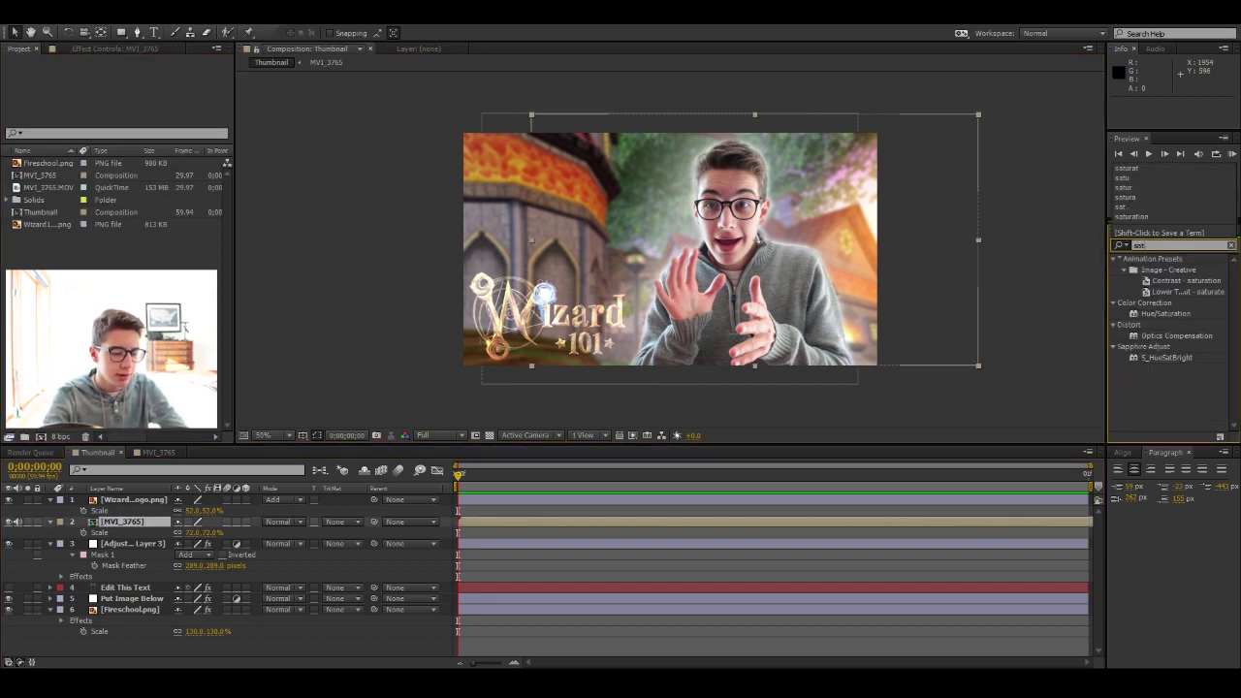
double_click(1161, 314)
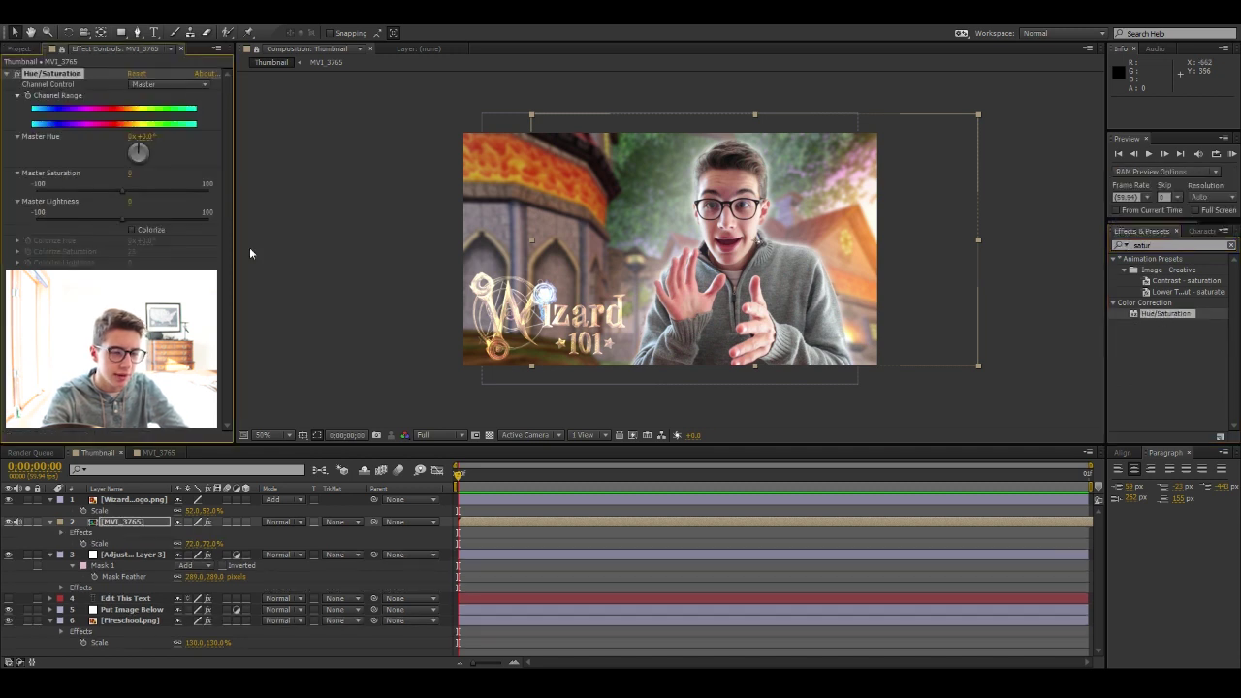
mouse_move(120, 191)
left_mouse_down()
mouse_move(143, 191)
mouse_move(110, 191)
mouse_move(121, 191)
left_mouse_up()
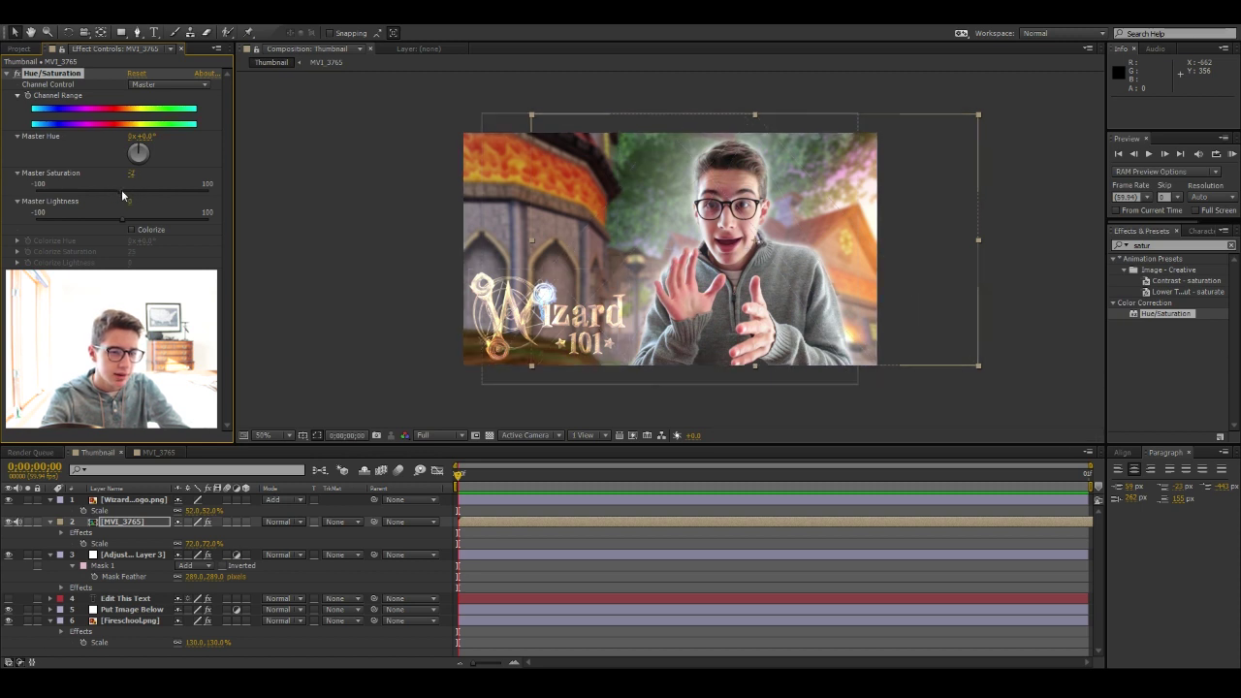
Apply the Brightness & Contrast effect to the MVI_3765 layer and set its Contrast to 20
double_click(1169, 245)
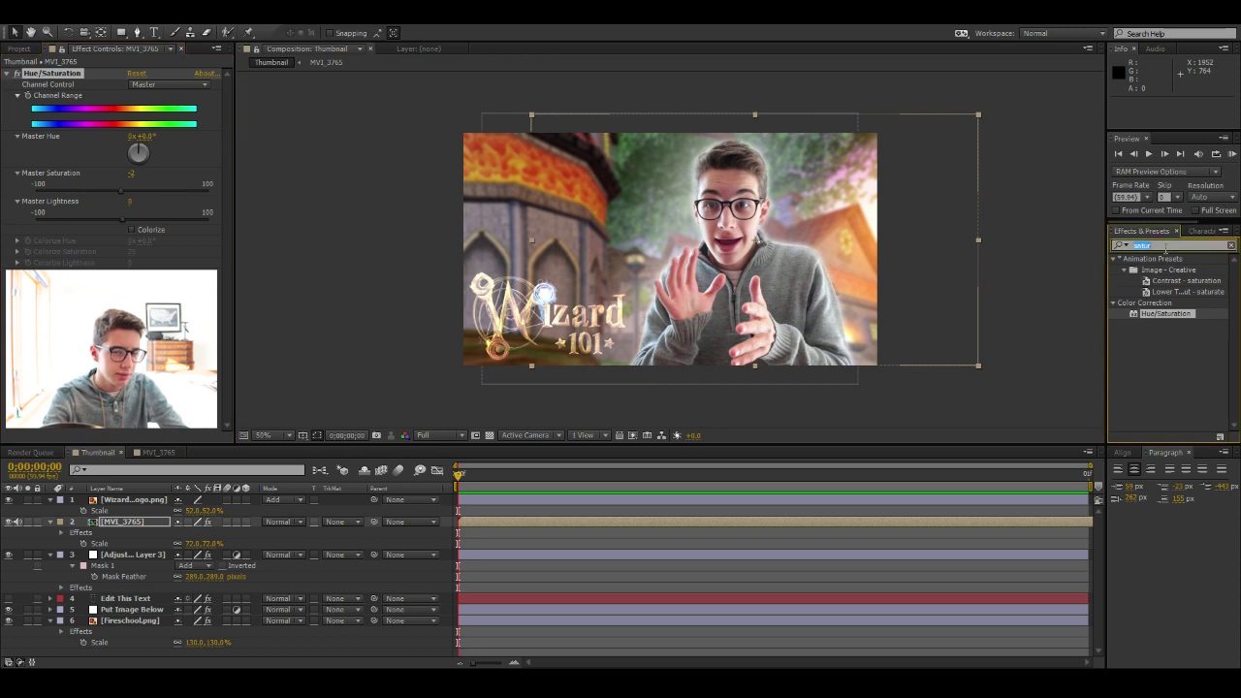
type("contrast")
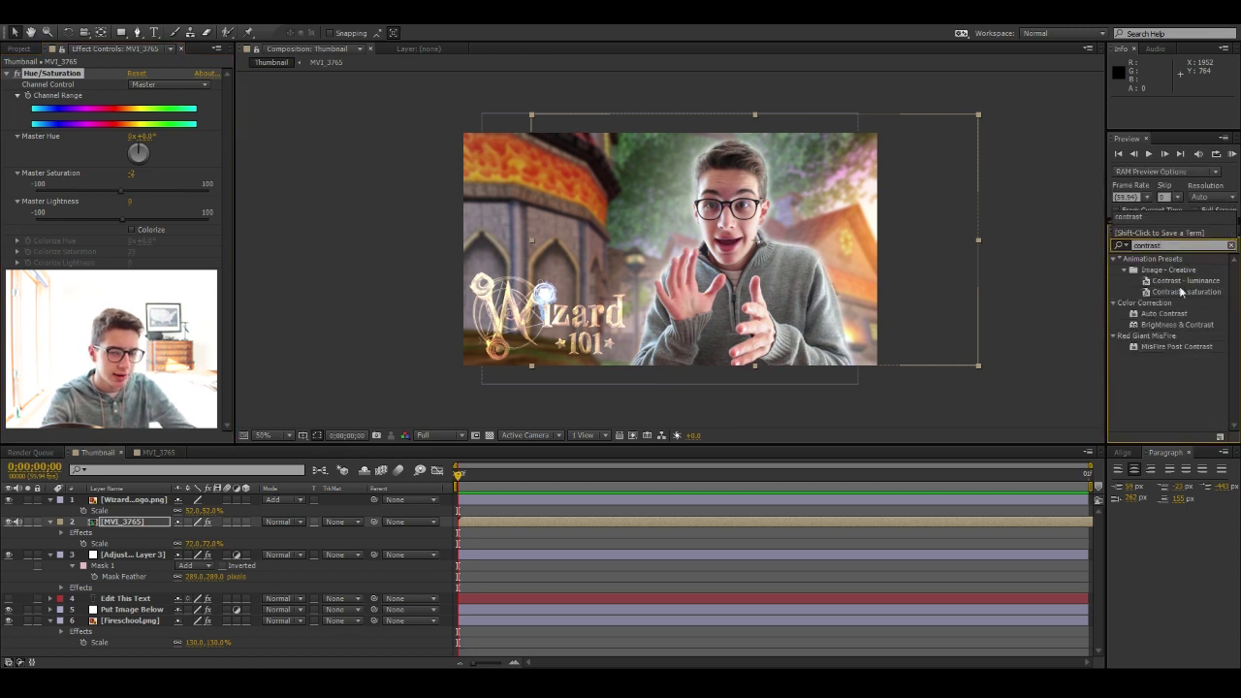
left_click_drag(1177, 324, 515, 351)
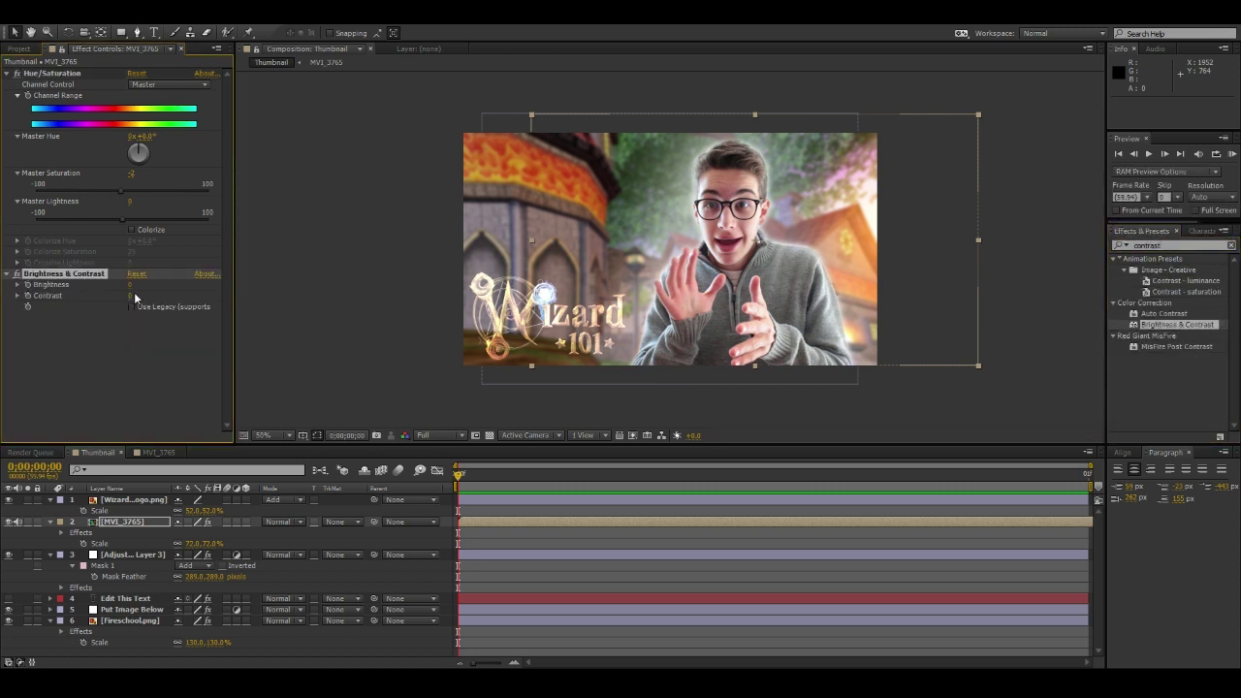
left_click(139, 295)
type("20")
key("Return")
left_click(659, 554)
left_click(580, 528)
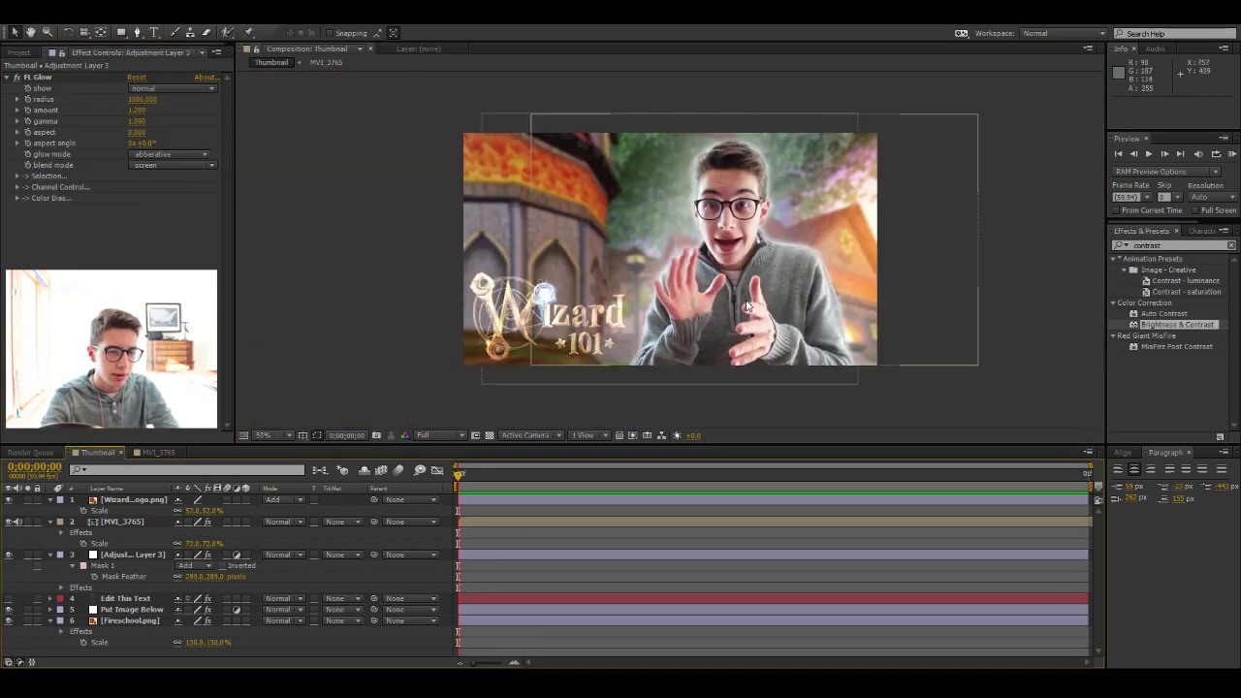
Set the Master Saturation of the MVI_3765 layer's Hue/Saturation effect to -10
left_click(746, 306)
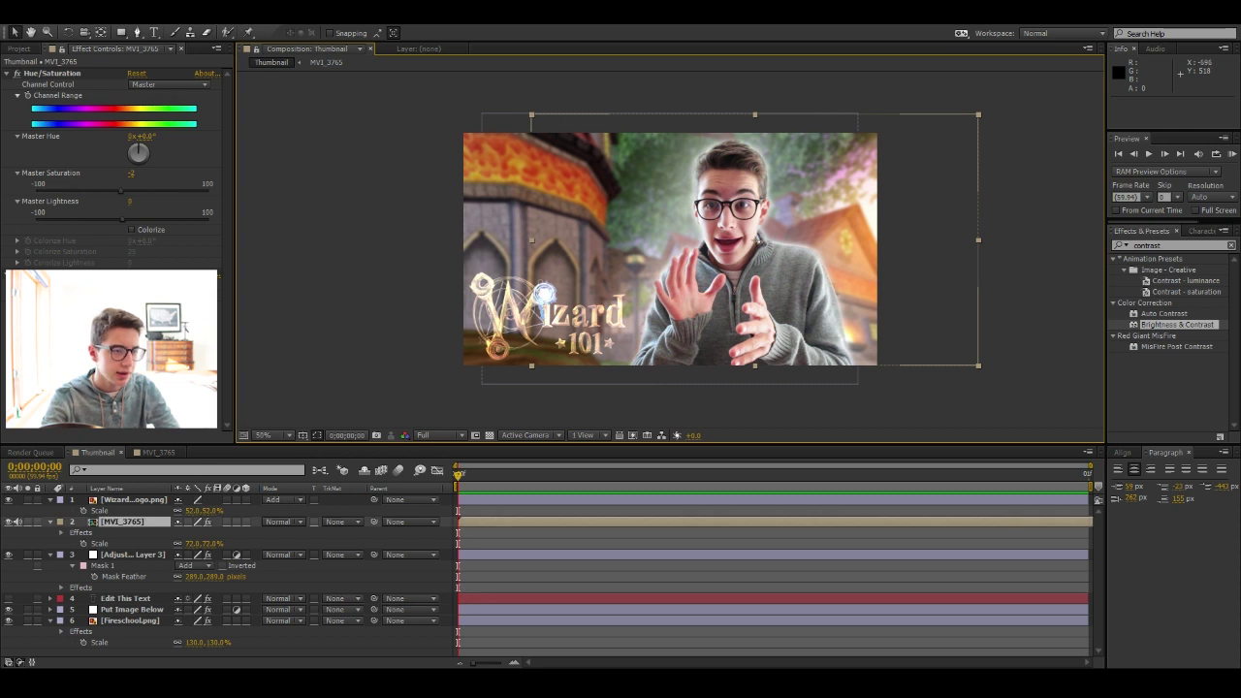
left_click(130, 175)
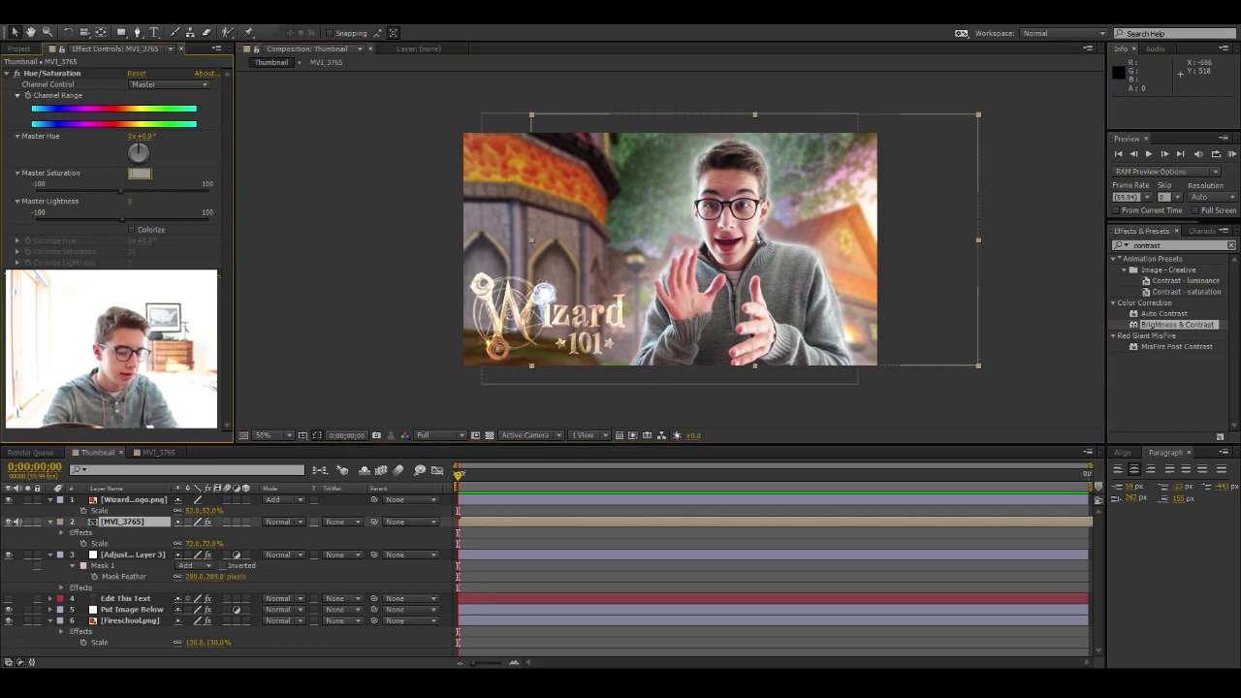
type("-10")
key("Return")
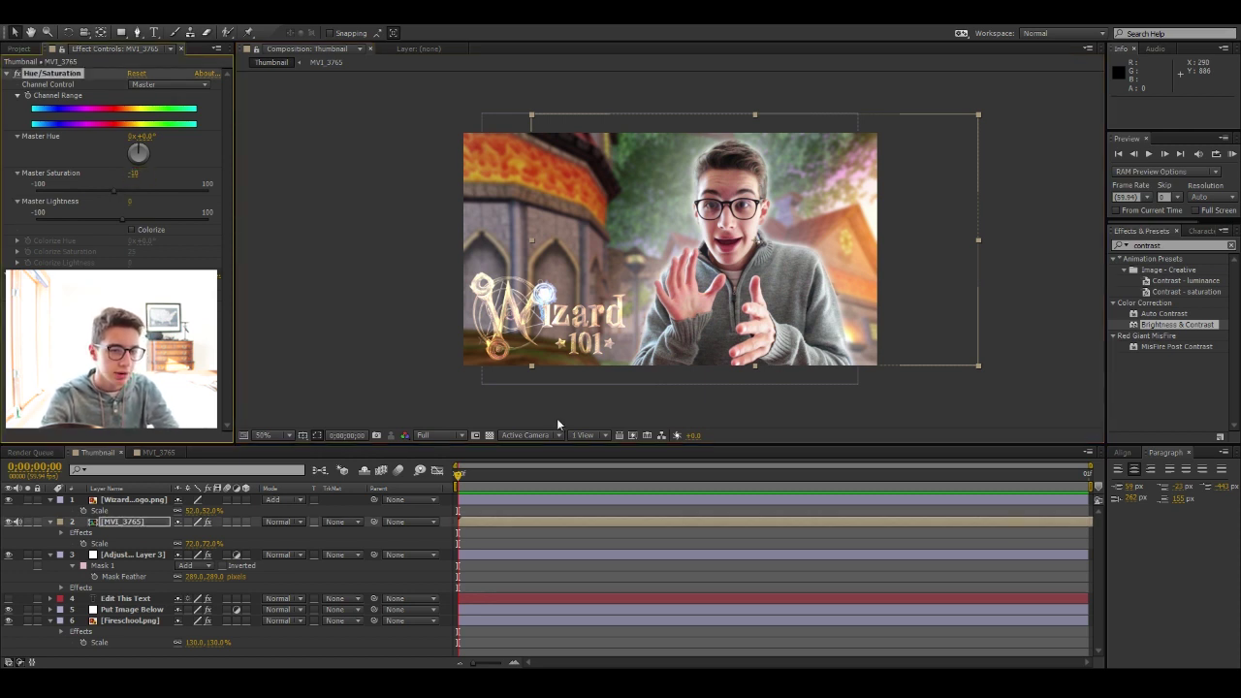
left_click(650, 545)
left_click(18, 48)
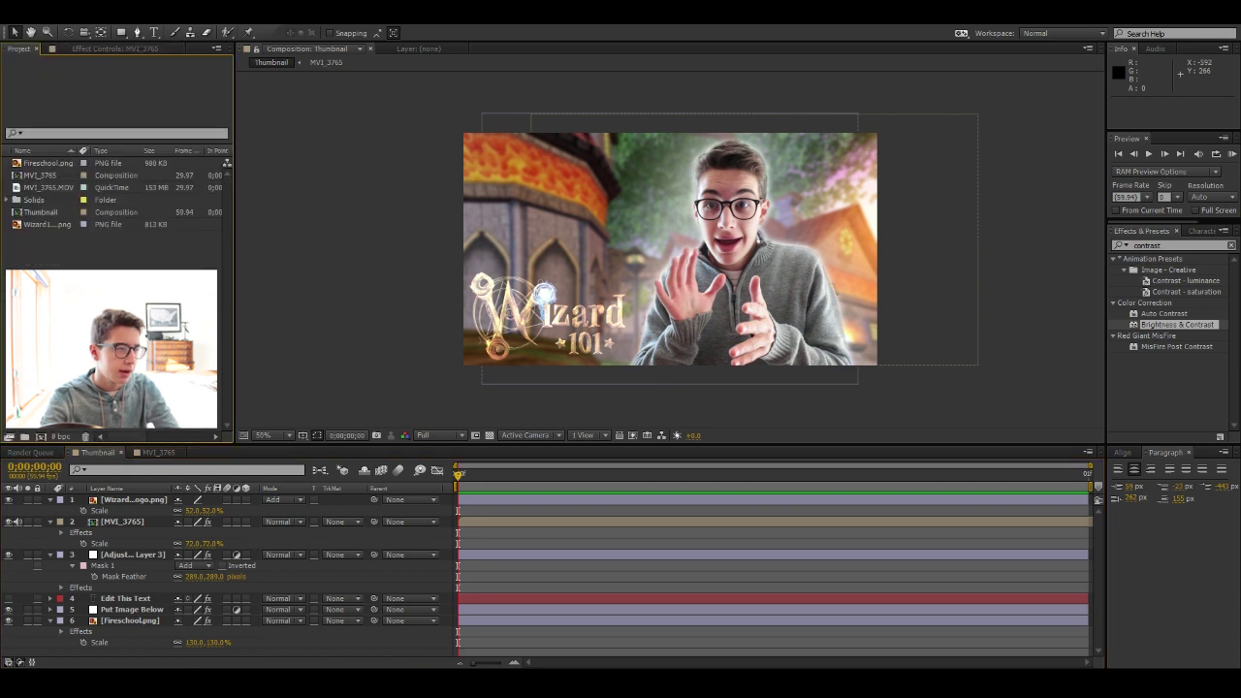
left_click(671, 548)
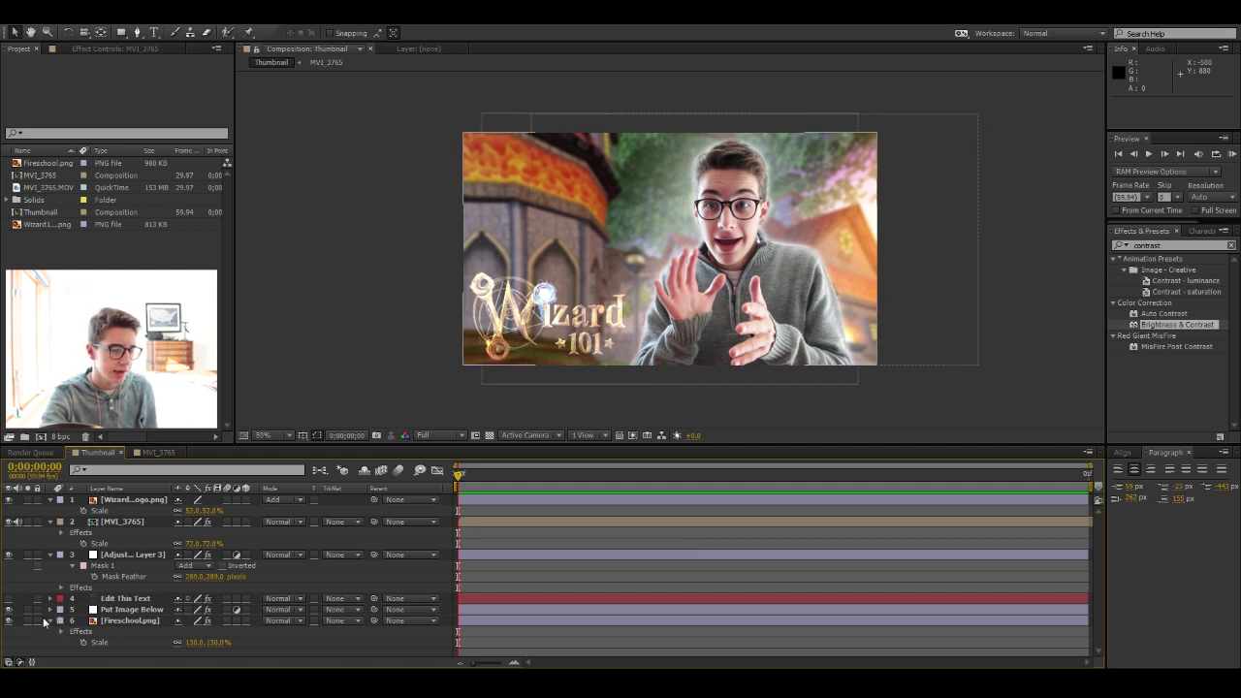
Make the Edit This Text layer visible and move it above all other layers
left_click(7, 599)
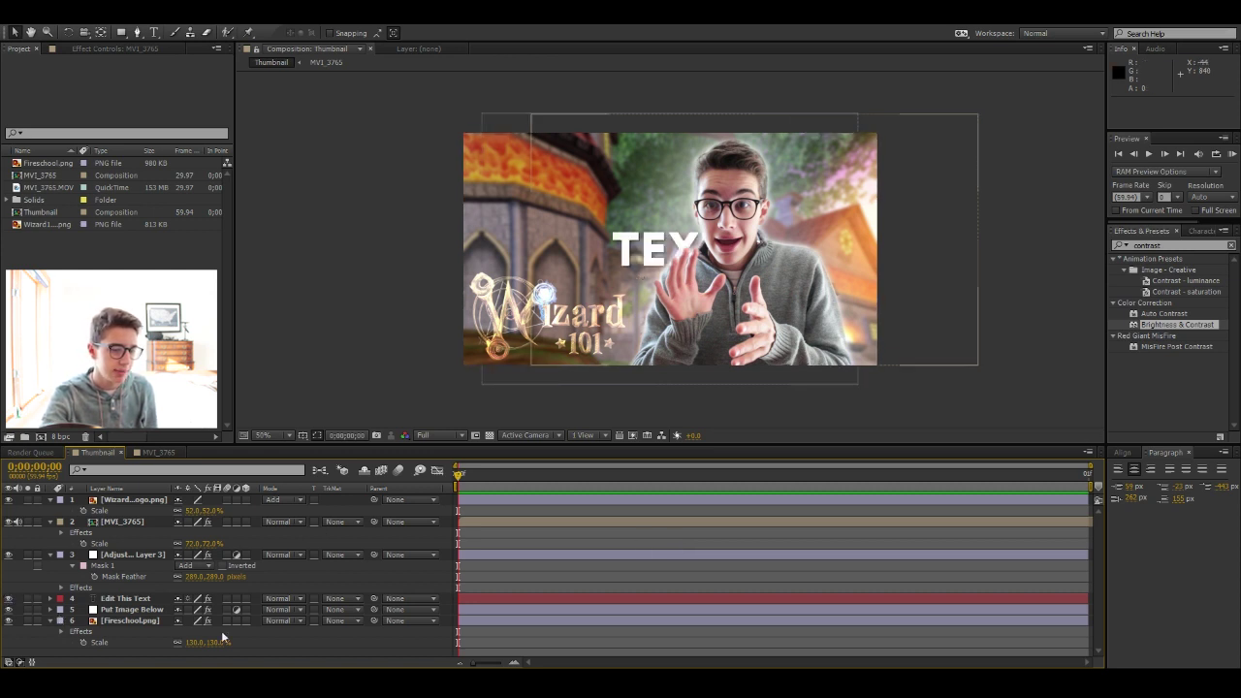
left_click(135, 599)
left_click_drag(135, 599, 135, 496)
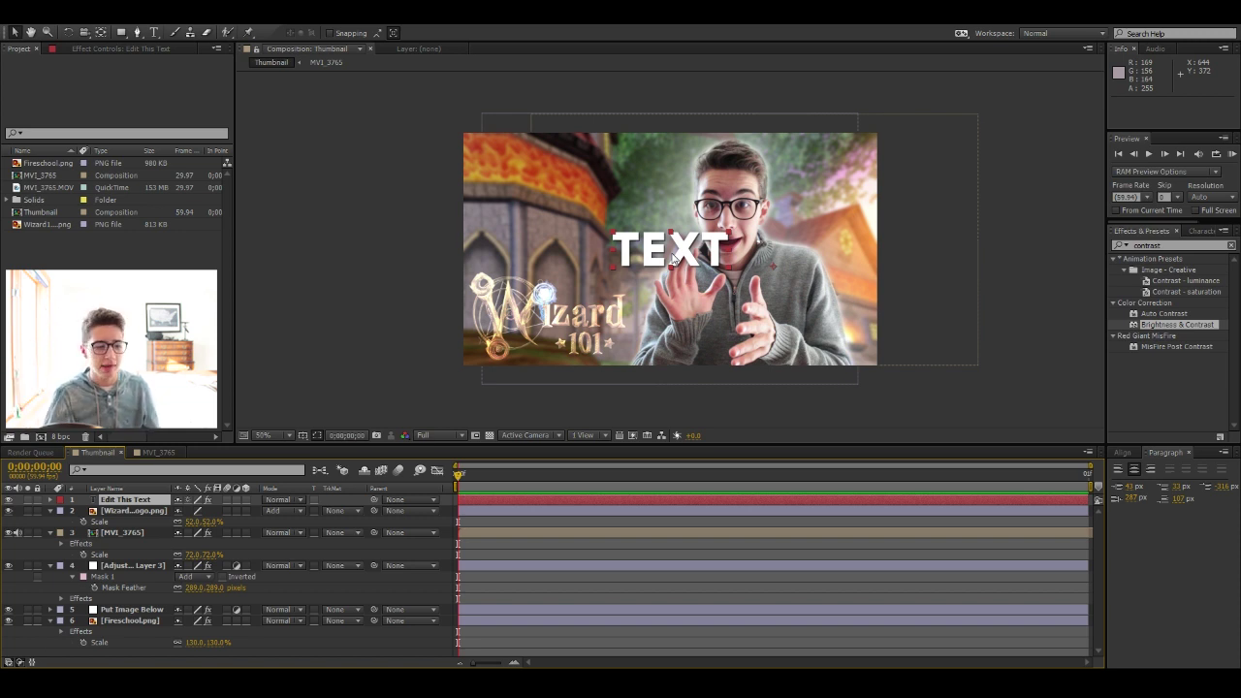
Rotate the Edit This Text layer to about -10° and position its text across the presenter's chin and chest
key("r")
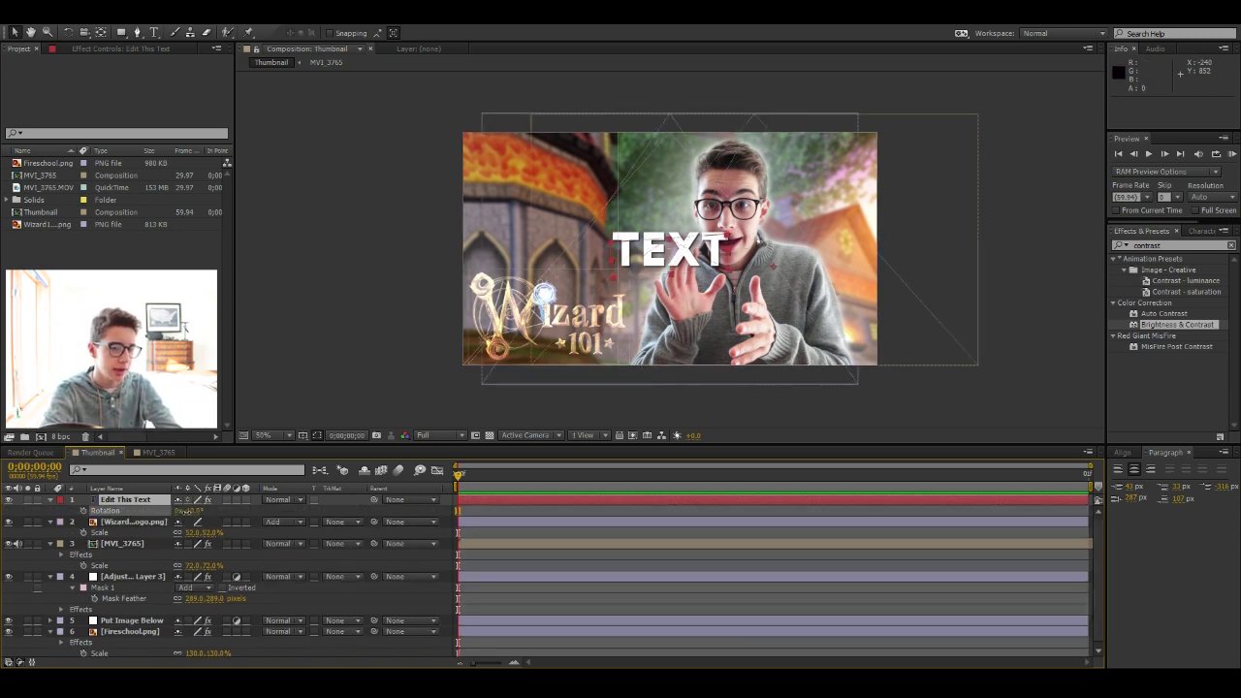
left_click_drag(189, 510, 180, 510)
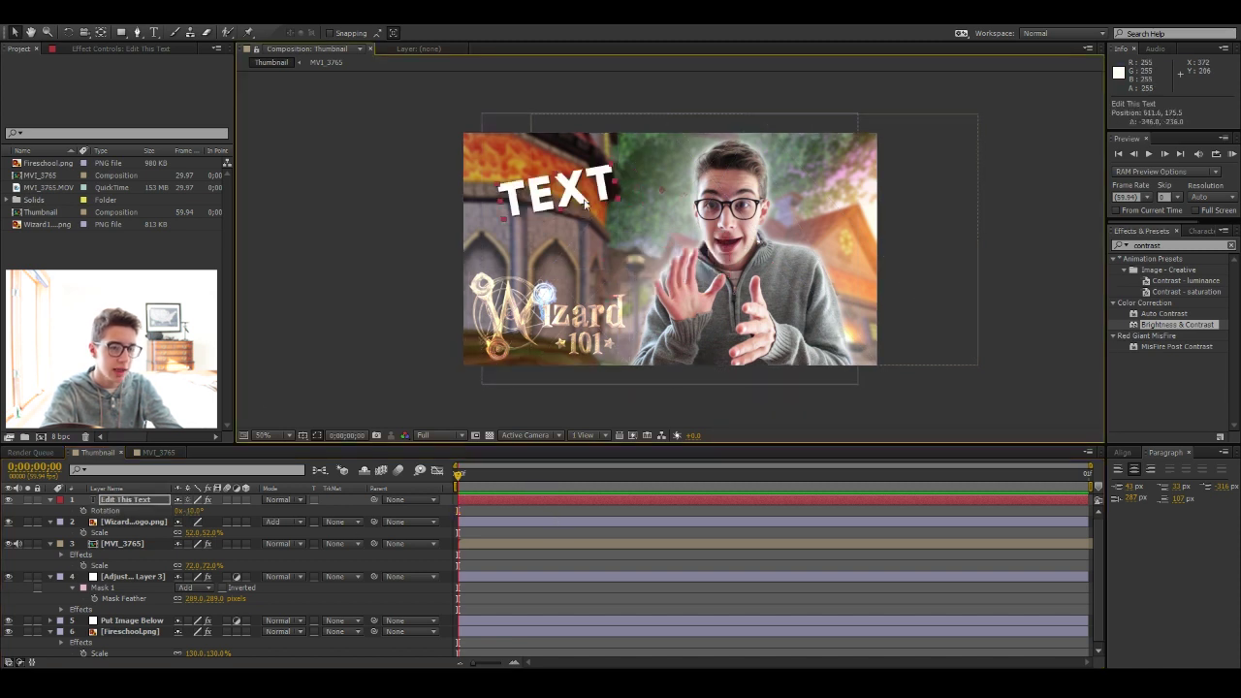
left_click_drag(586, 201, 697, 241)
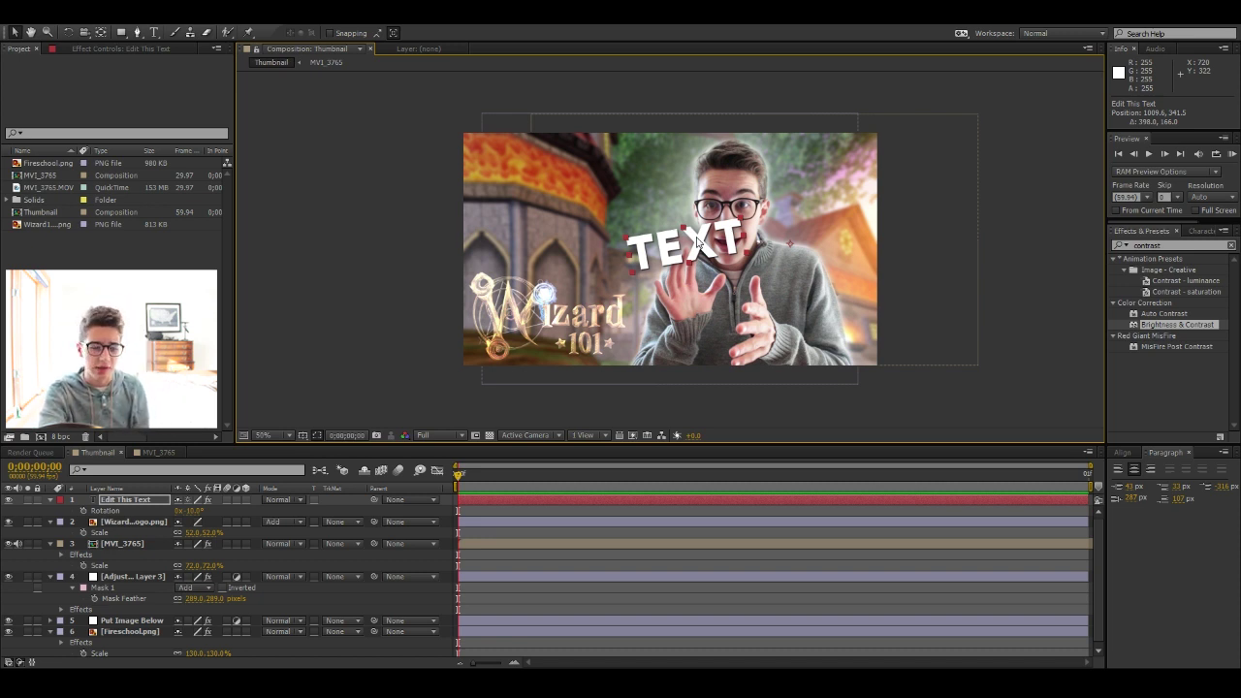
Change the wording of the Edit This Text layer to THUMBNAIL and hide the layer
double_click(699, 242)
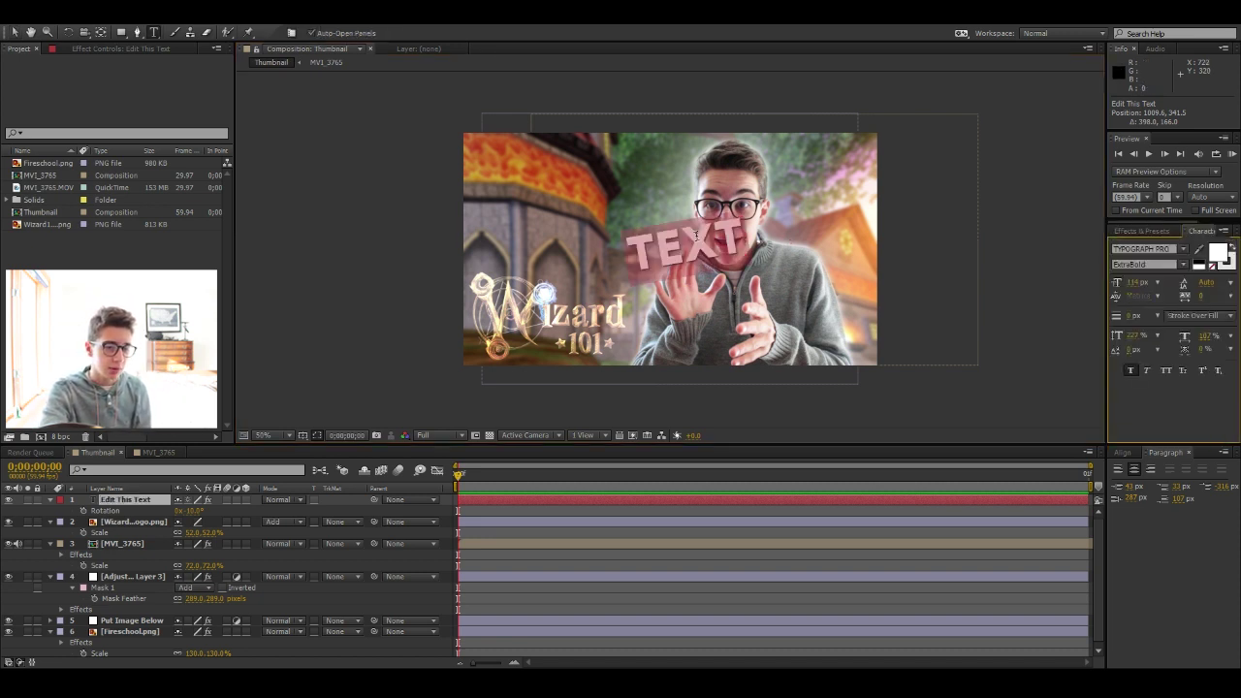
type("THUMB")
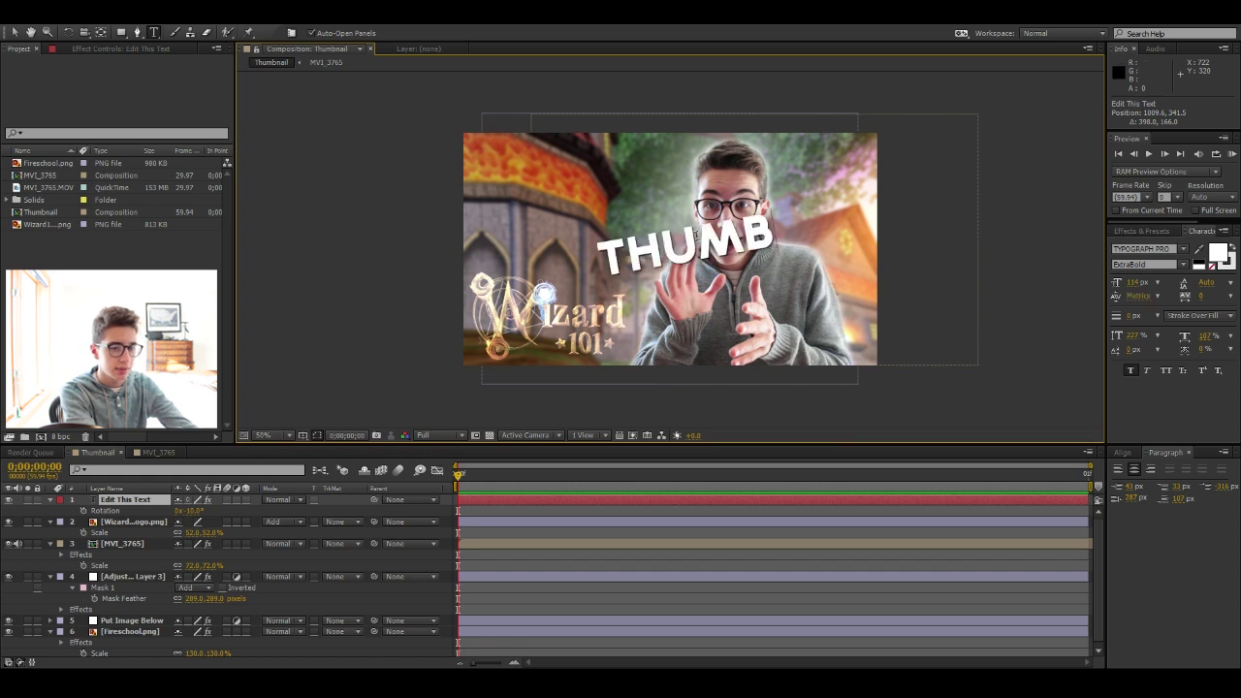
type("NAIL")
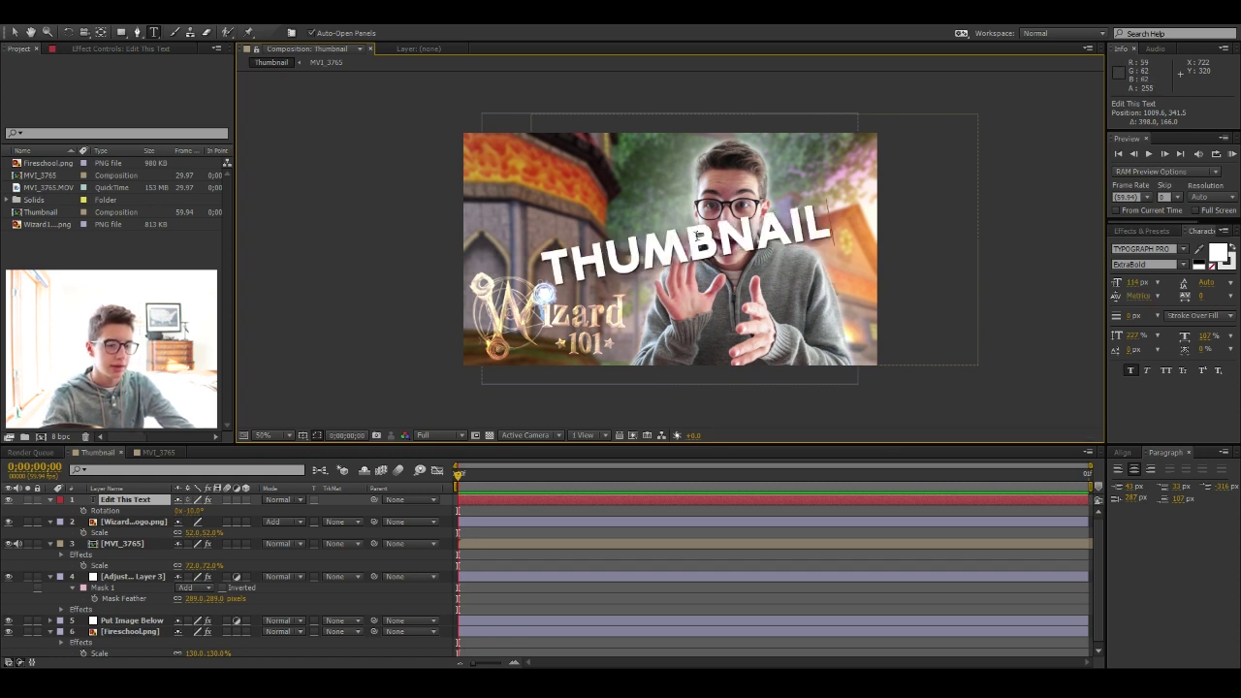
left_click(8, 500)
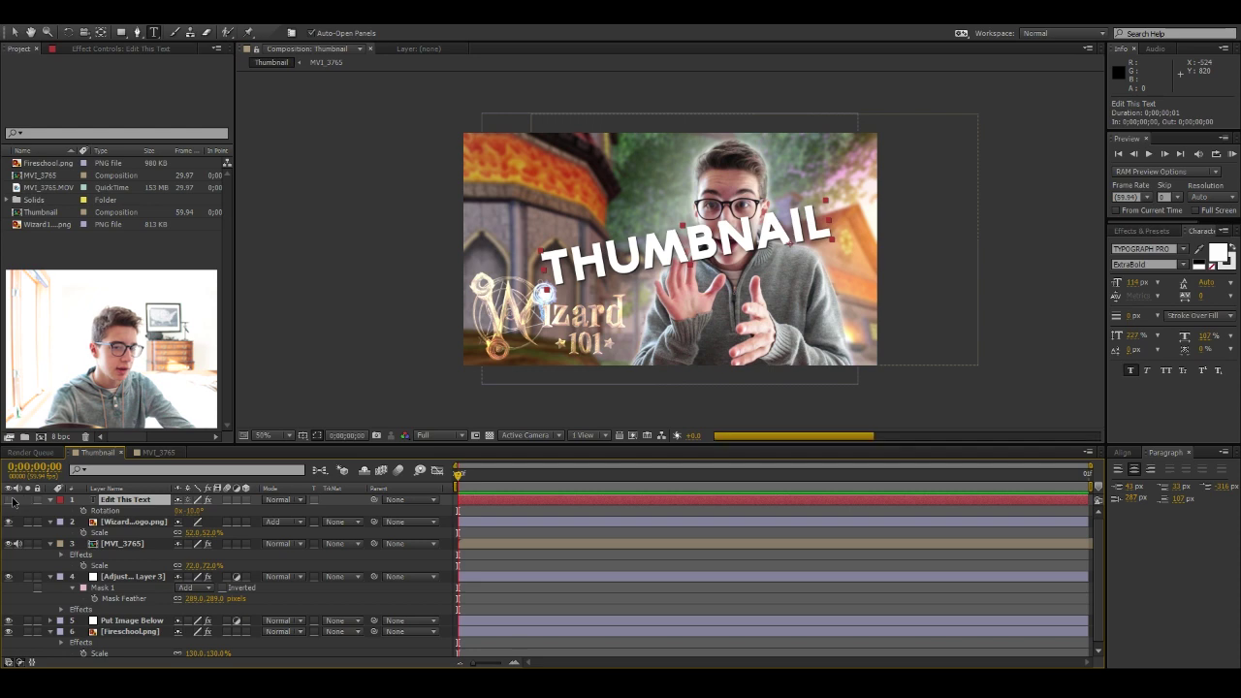
key("v")
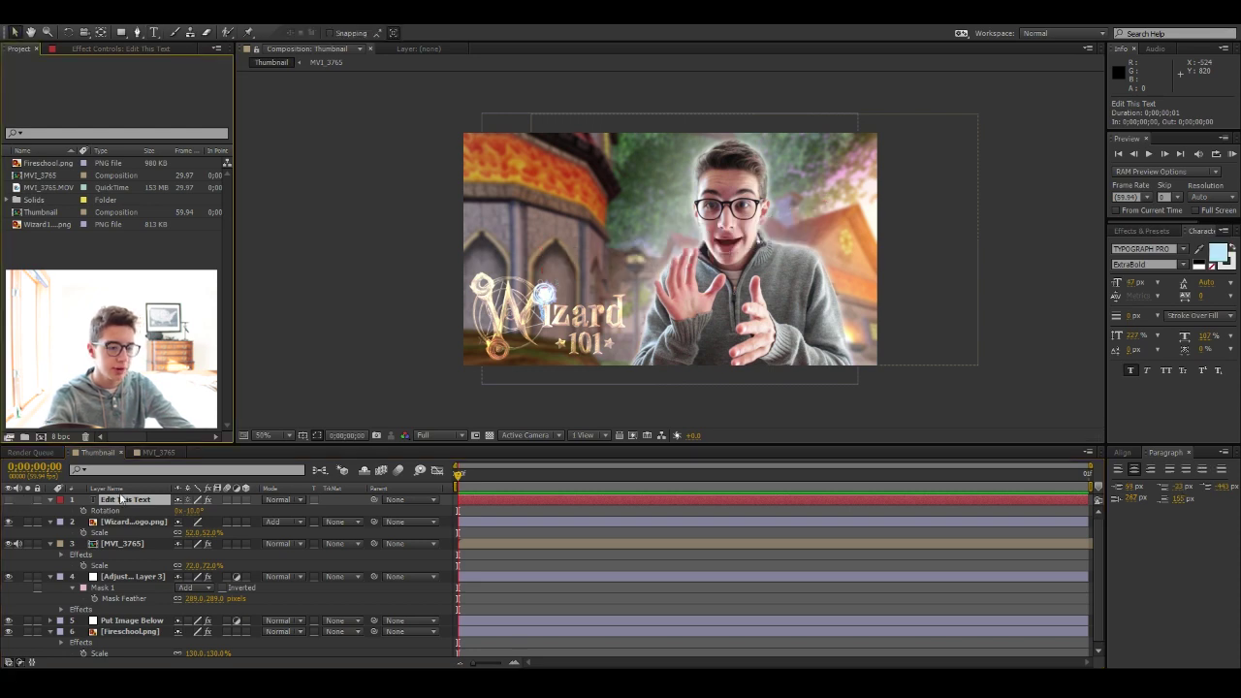
Create a blue solid of 1280 by 720 px above the hidden text layer
left_click(109, 488)
left_click(109, 488)
key("ctrl+y")
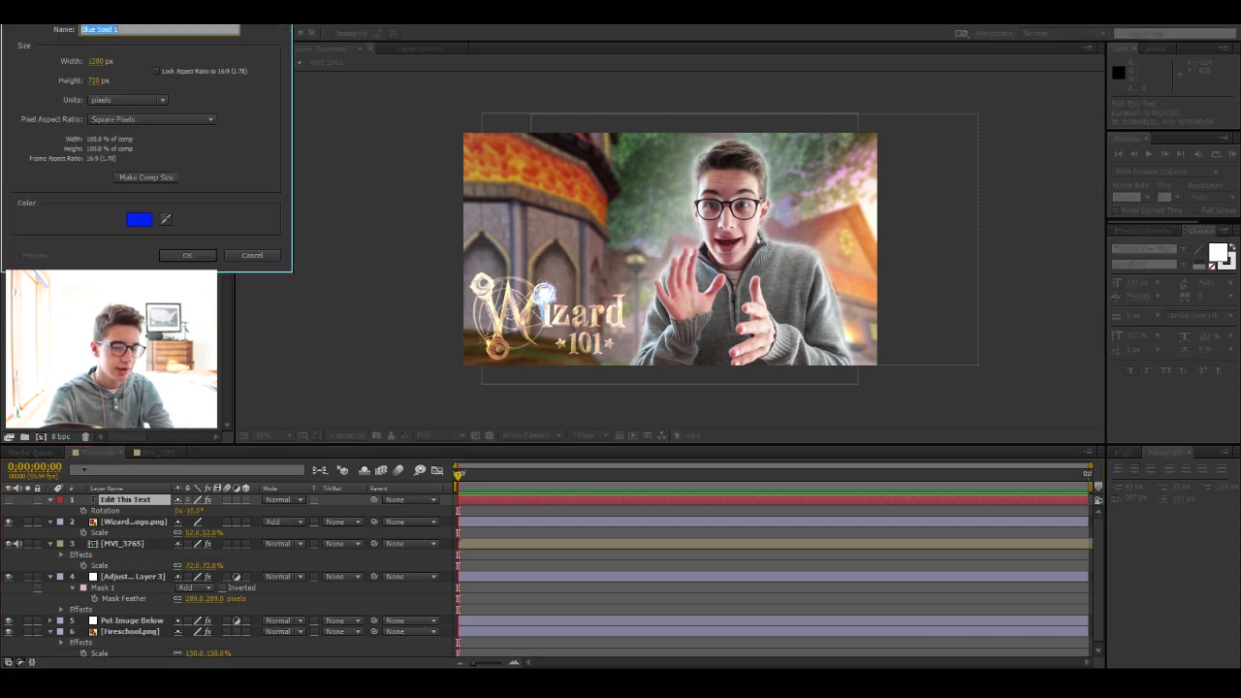
key("Return")
Find Video Copilot's Element effect and apply it to the blue solid
left_click(1121, 241)
left_click(1178, 246)
type("el")
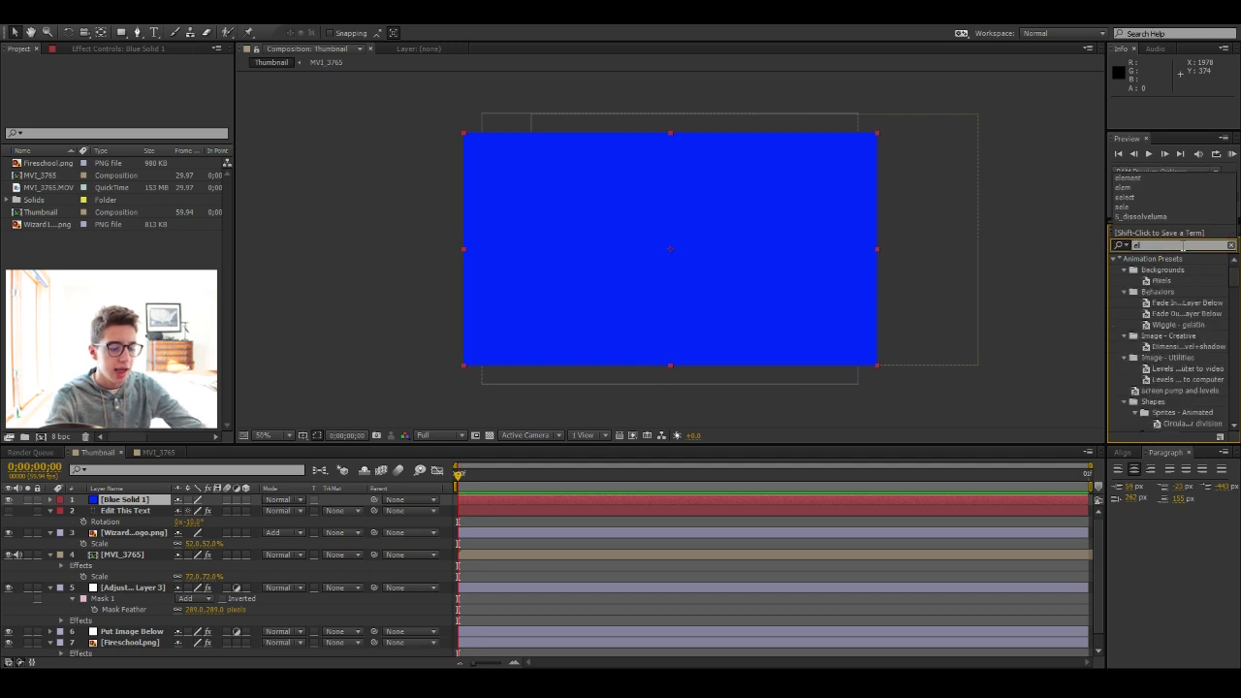
type("em")
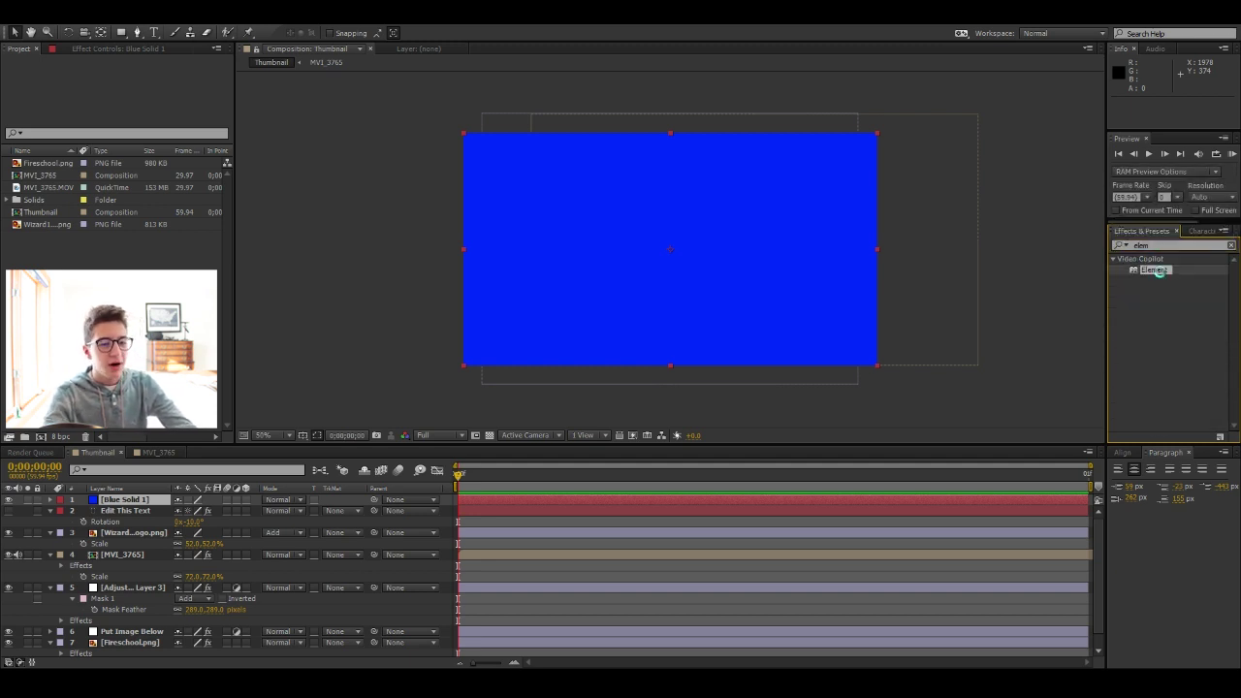
left_click_drag(1155, 269, 710, 327)
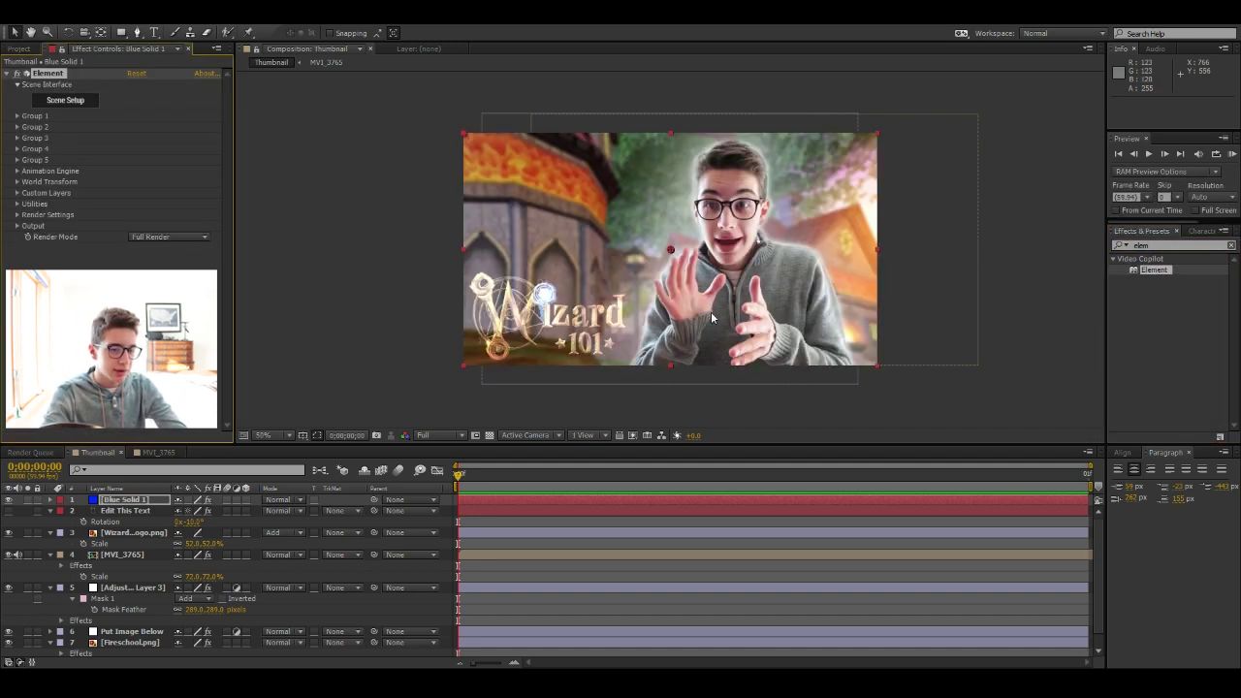
Assign the Edit This Text layer as Path Layer 1 in Element's custom layers and extrude it in Scene Setup
left_click(127, 500)
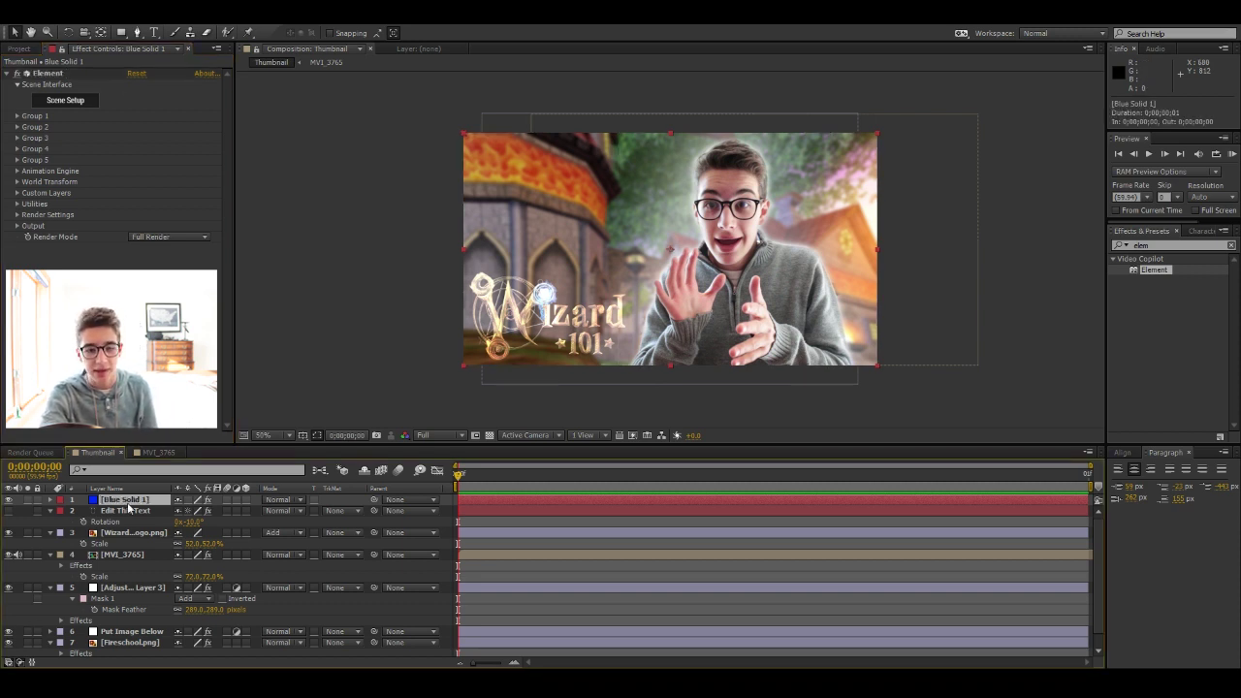
left_click(65, 101)
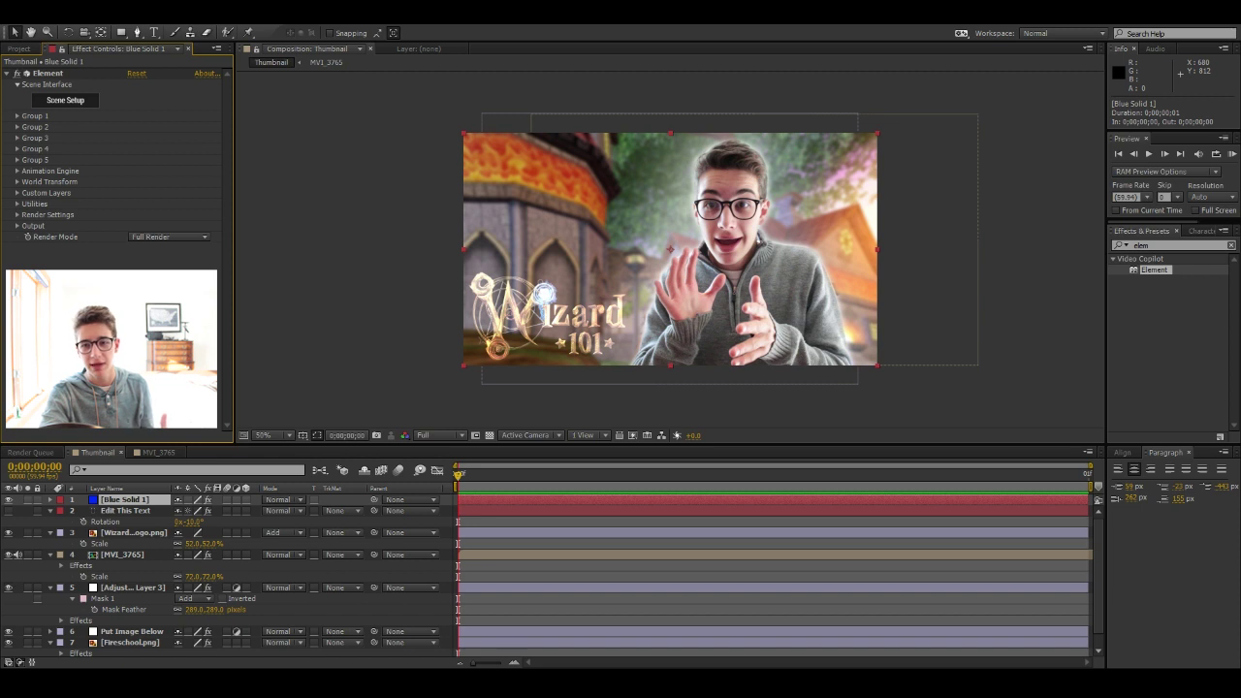
left_click(17, 193)
left_click(27, 204)
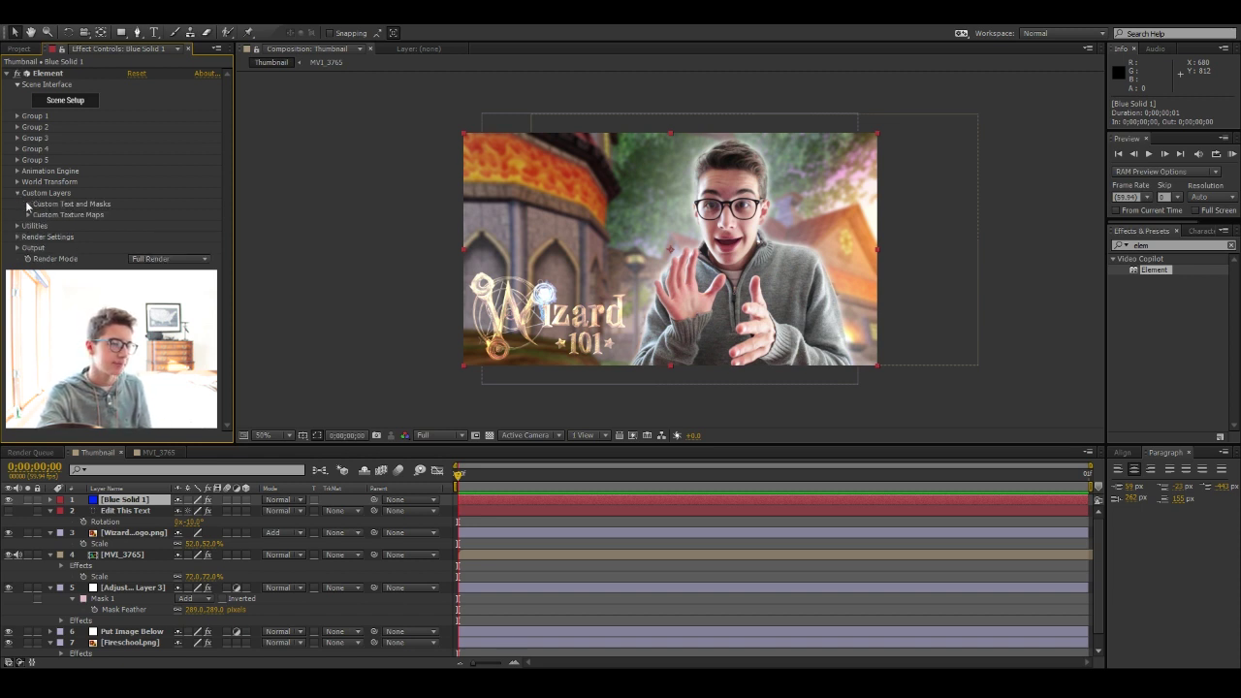
left_click(170, 214)
left_click(161, 263)
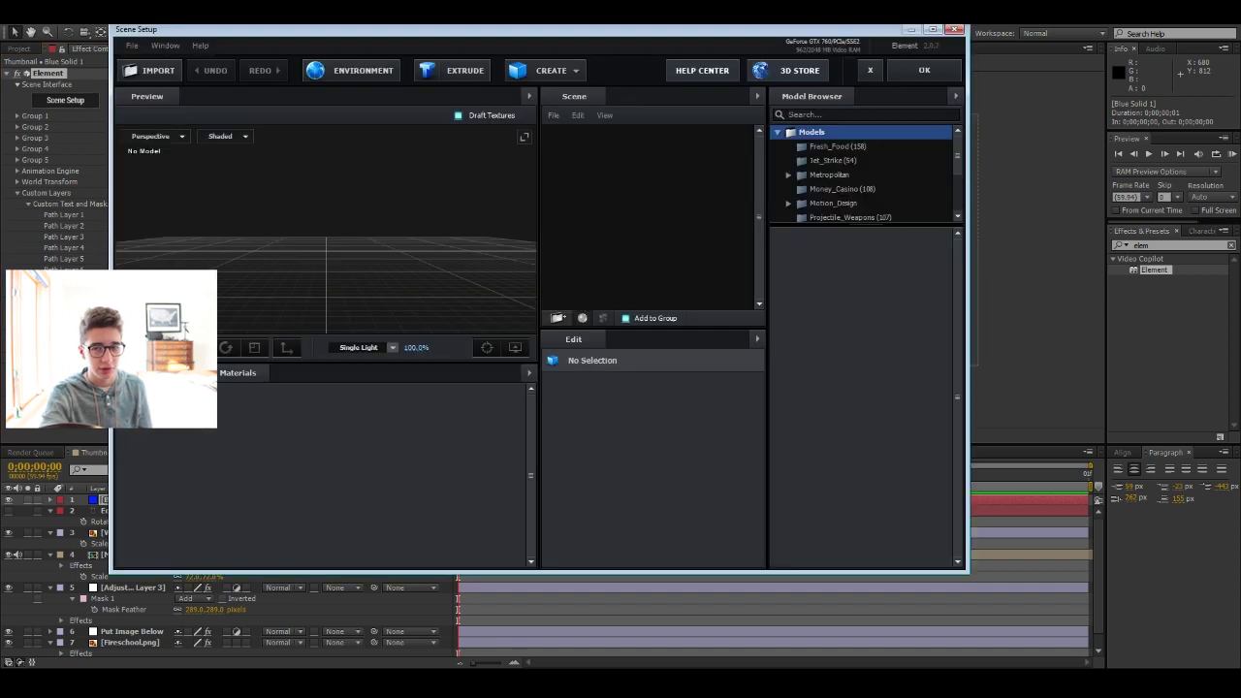
left_click(452, 70)
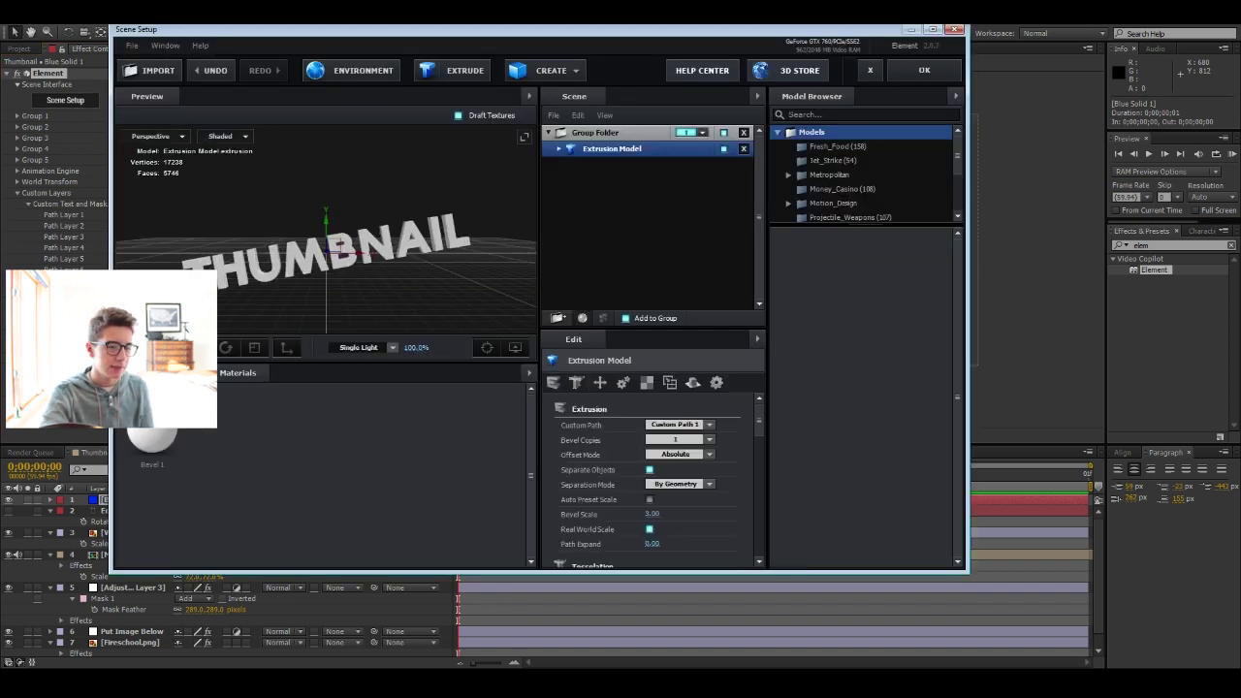
Apply a Translucent material from Pro_Shaders to the extruded THUMBNAIL text and accept the Scene Setup changes
left_click(148, 373)
double_click(176, 434)
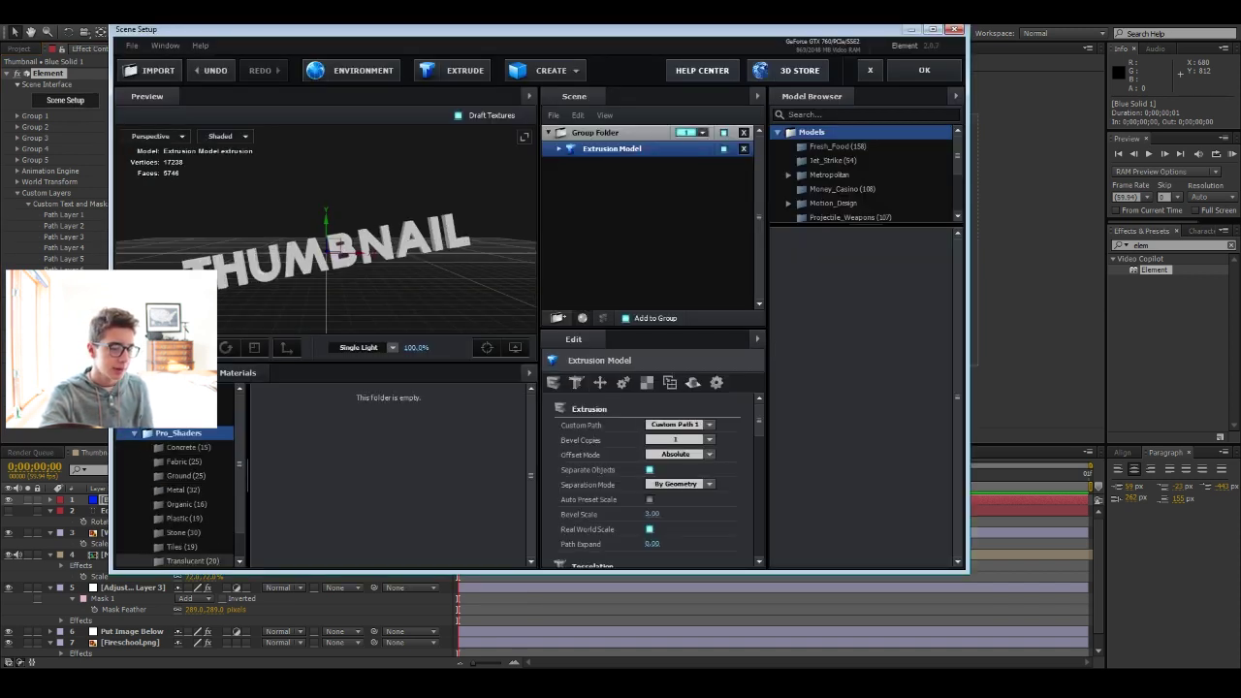
left_click(196, 561)
left_click_drag(488, 509, 361, 200)
left_click(924, 70)
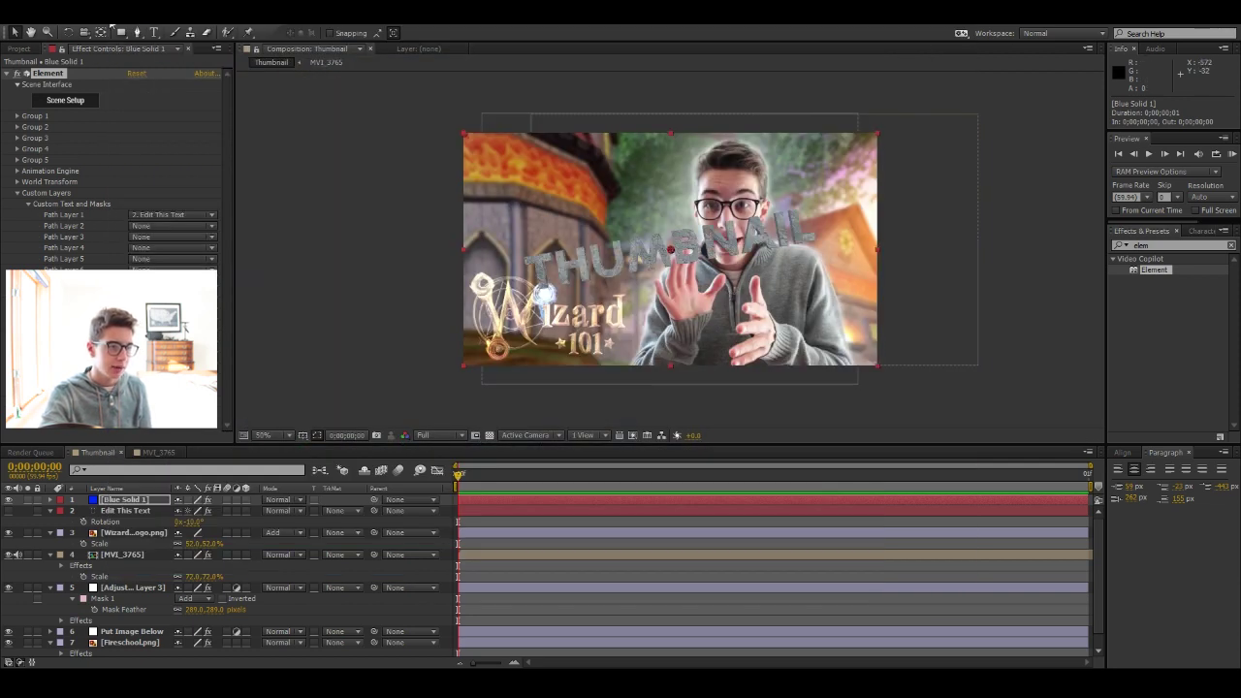
Add a light to the composition and place it beyond the upper-right corner of the frame so it lights the whole text
left_click(111, 27)
mouse_move(126, 30)
left_click(388, 58)
key("Return")
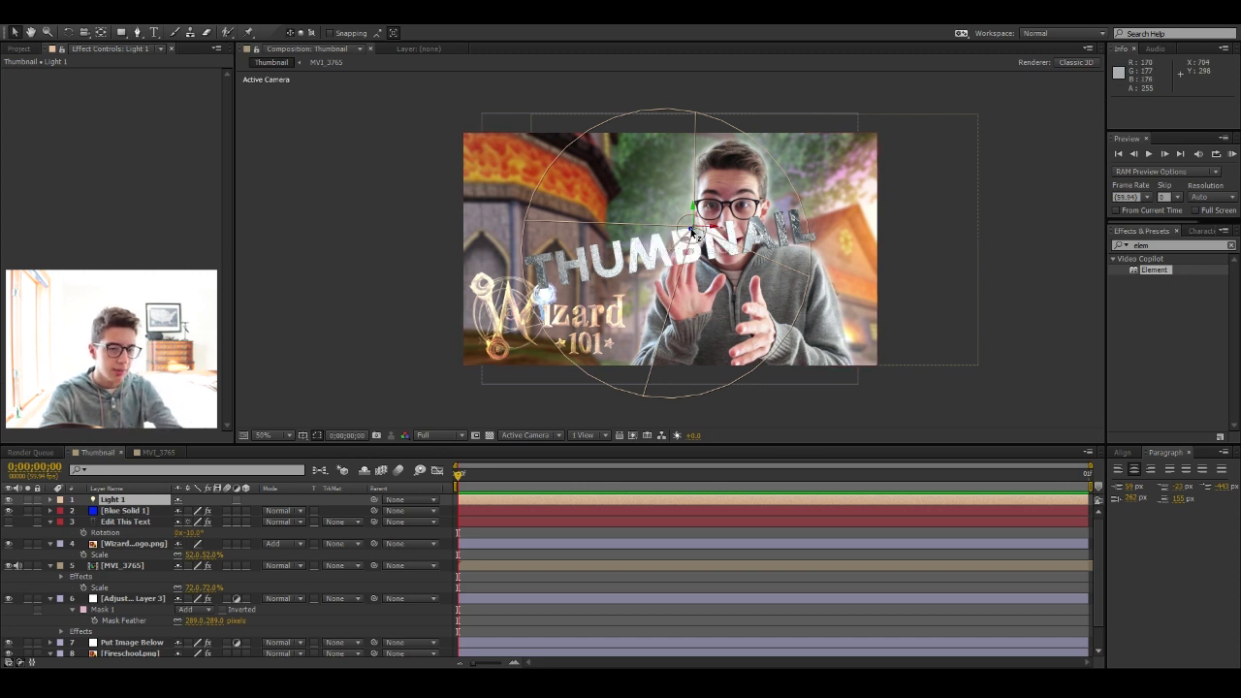
left_click_drag(692, 231, 1058, 166)
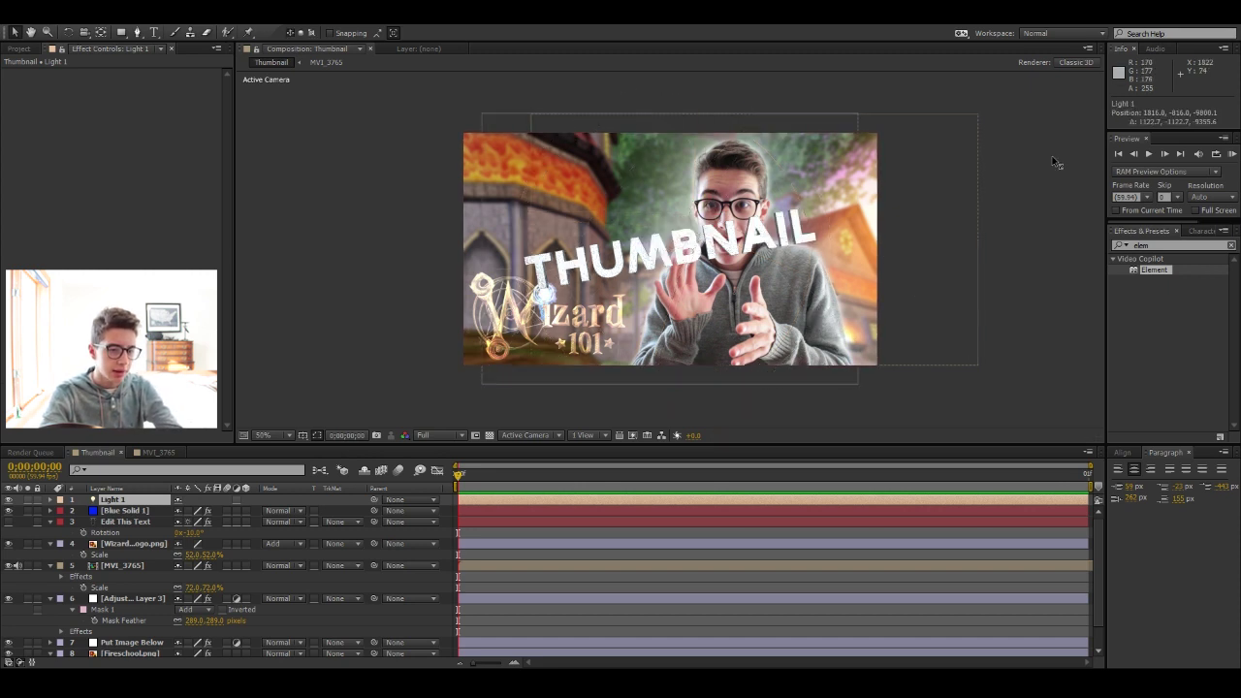
Move the blue solid's Element Group 1 to about 358, 88 and reduce its particle size so THUMBNAIL fits beside the presenter's head
left_click(136, 511)
left_click(16, 117)
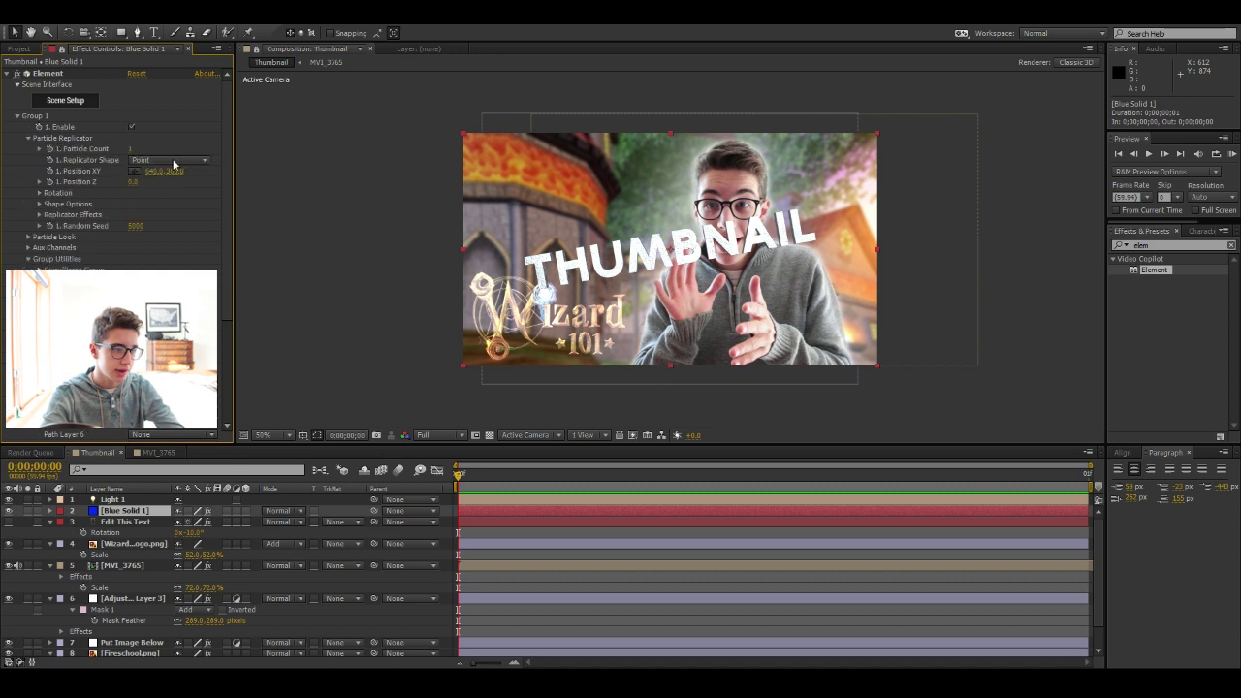
left_click_drag(178, 171, 2, 202)
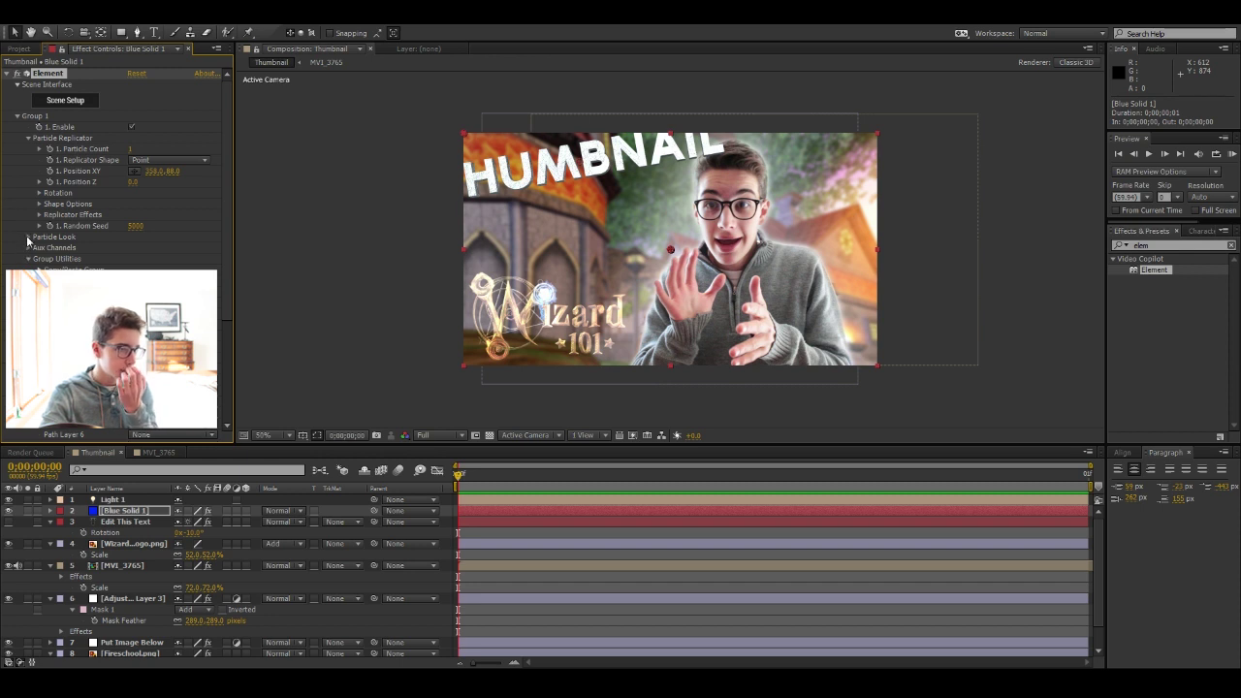
left_click(28, 238)
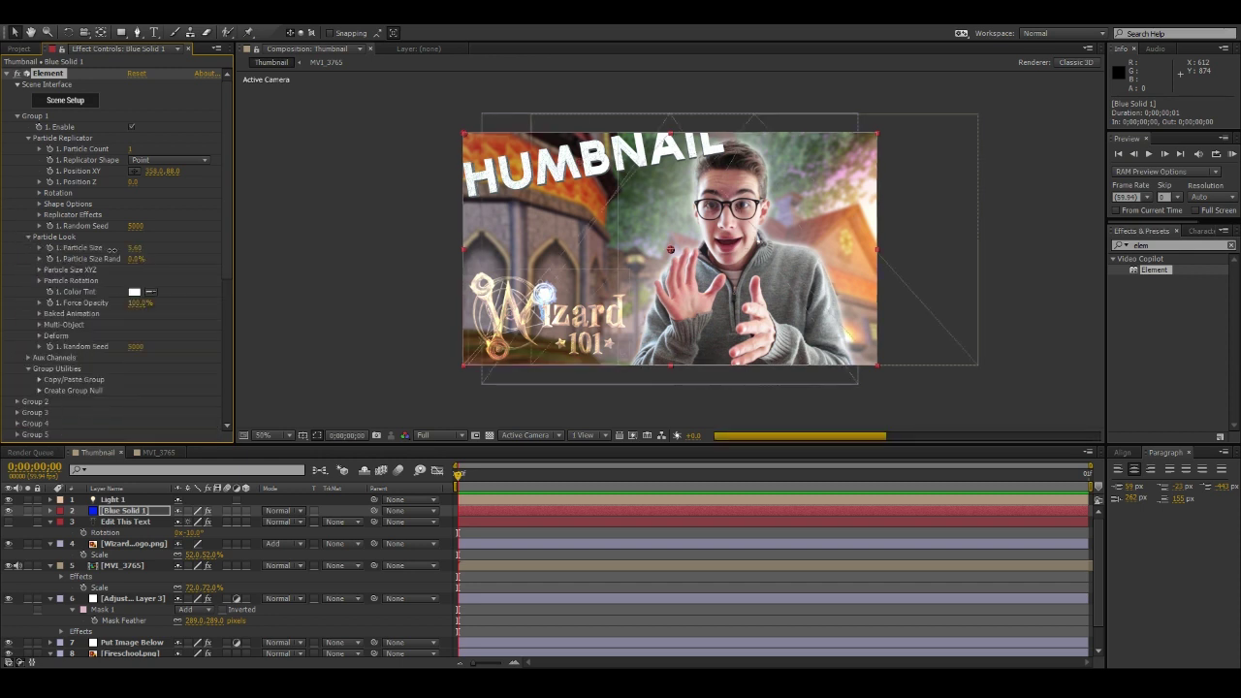
left_click_drag(111, 251, 119, 248)
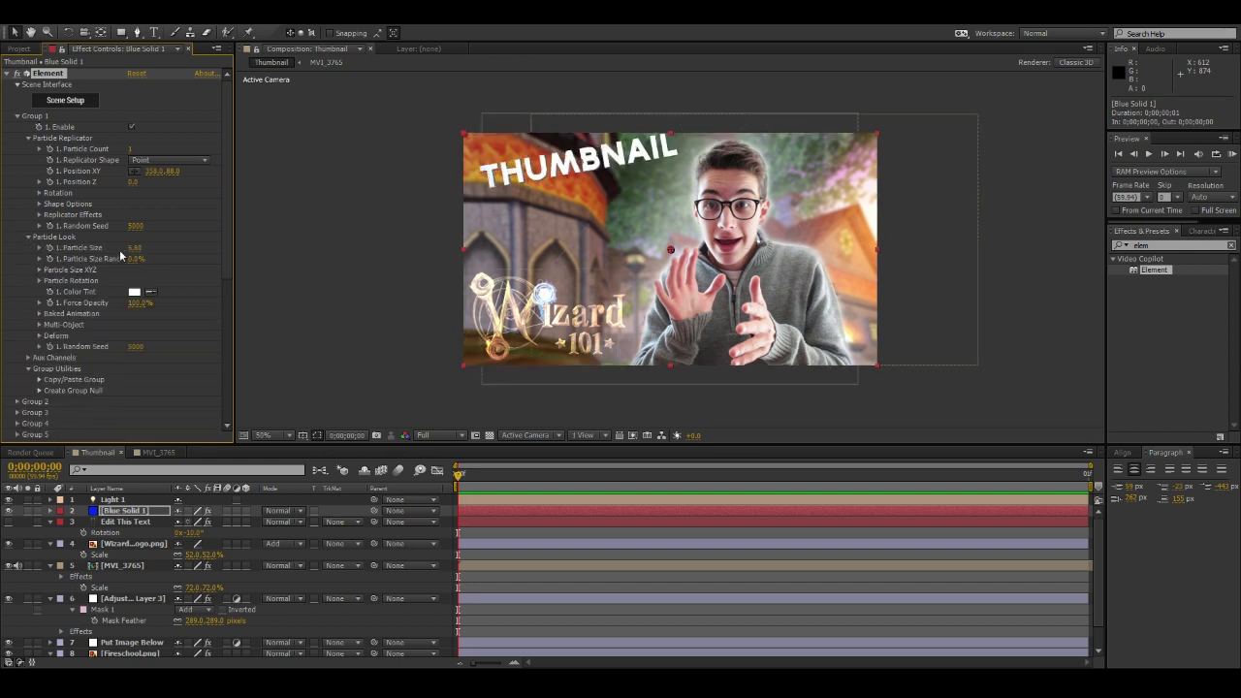
Rotate the THUMBNAIL text's Group 1 replicator about -12° on X and -7° on Y
left_click(40, 194)
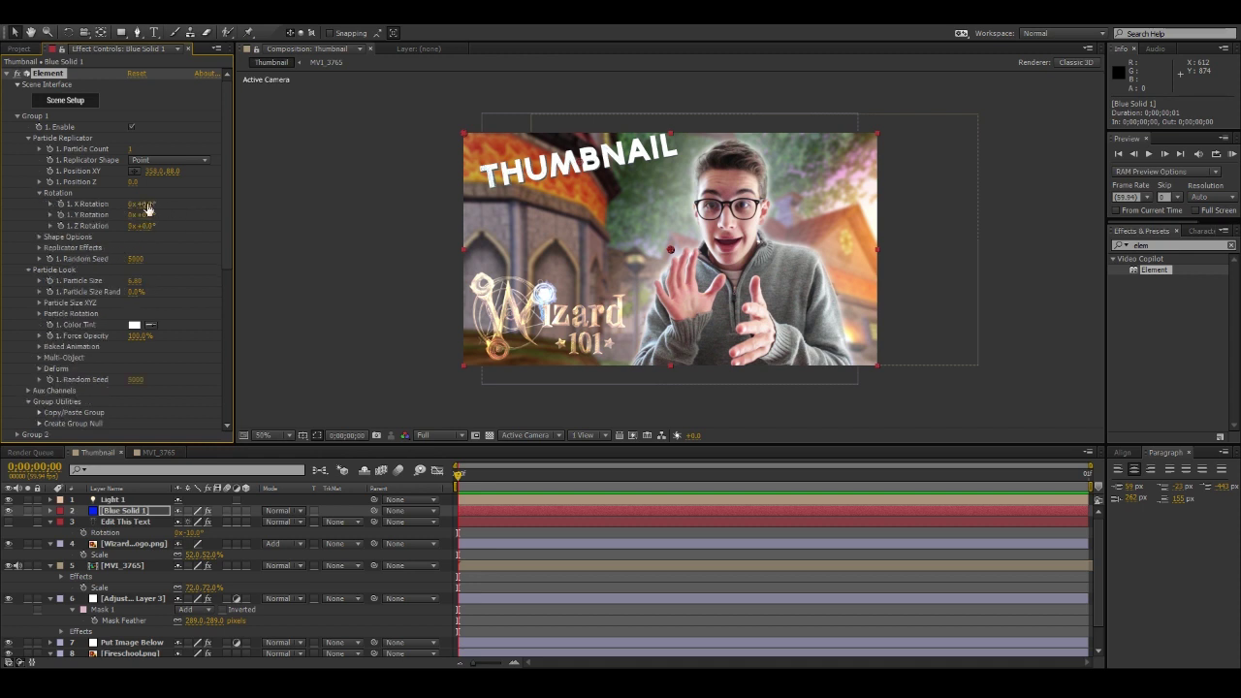
left_click_drag(146, 209, 136, 210)
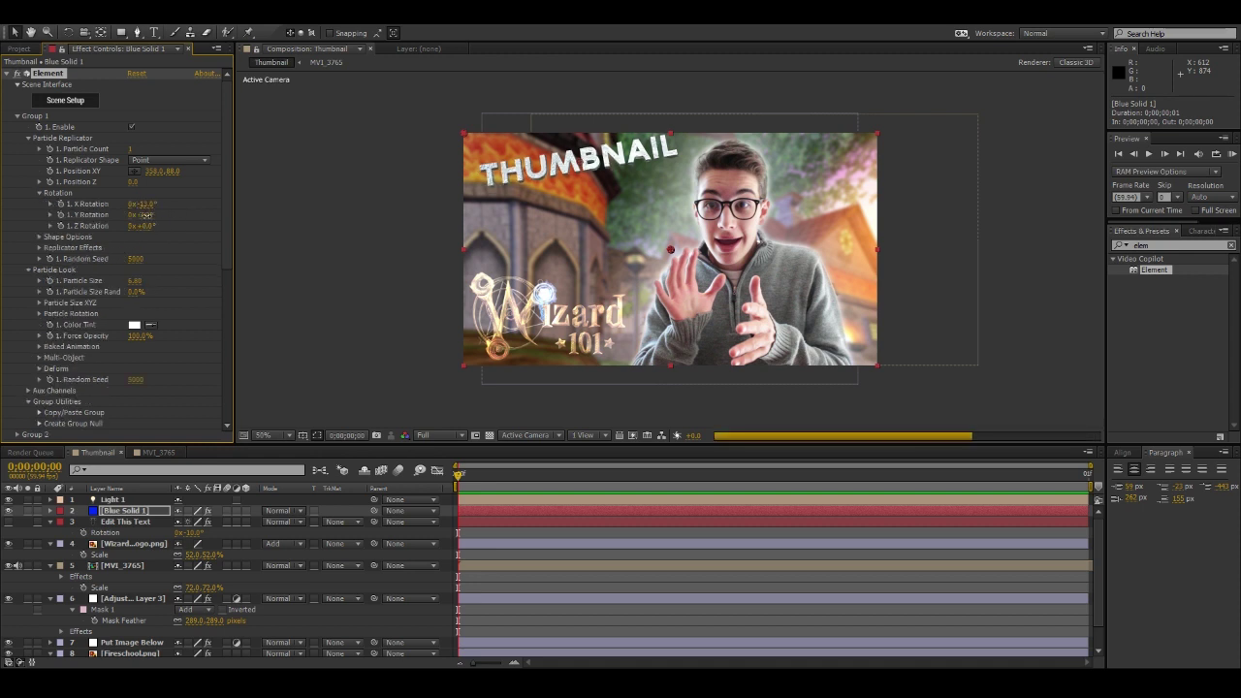
left_click_drag(151, 225, 145, 225)
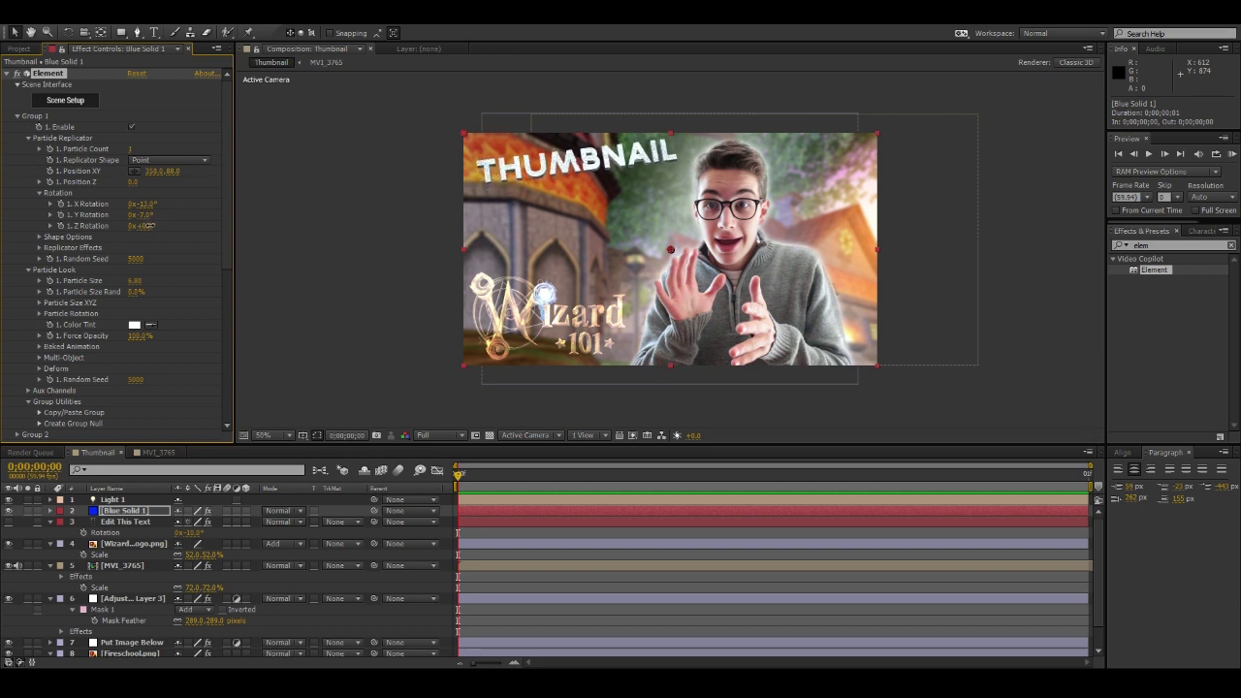
Set the Multi-Object size of the THUMBNAIL text's Group 1 to 1.15 and collapse the solid's properties in the timeline
left_click(39, 357)
scroll(130, 187, "down", 4)
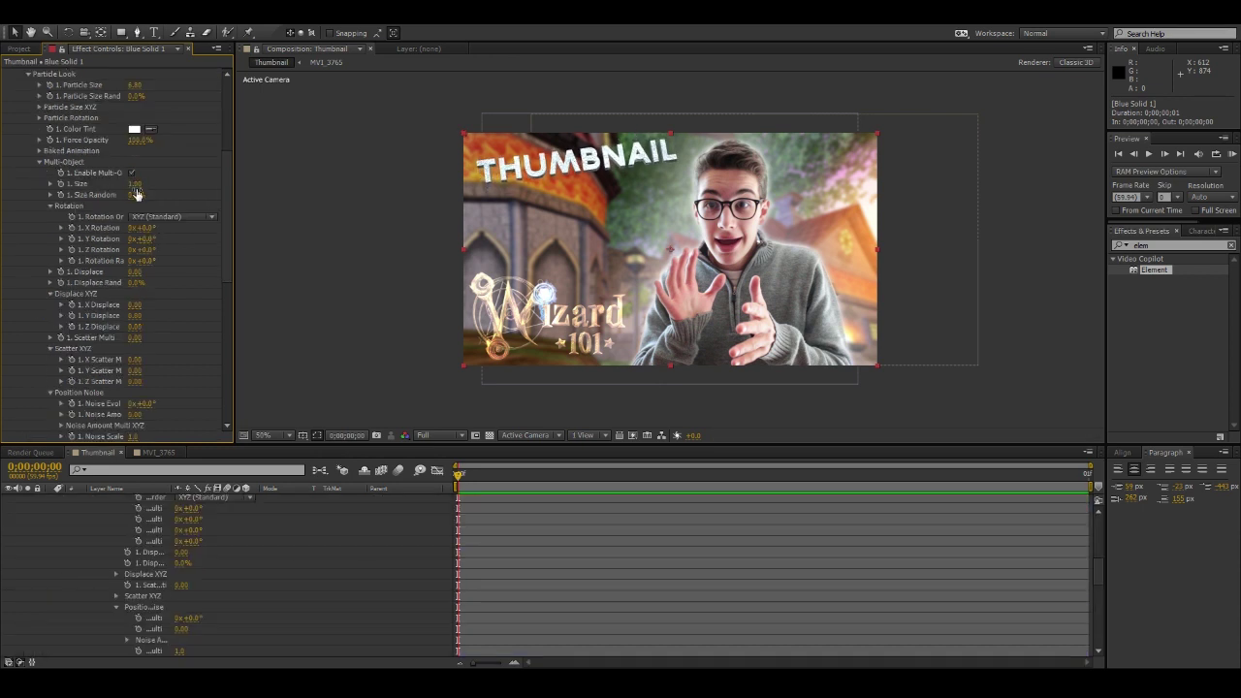
left_click_drag(137, 185, 143, 185)
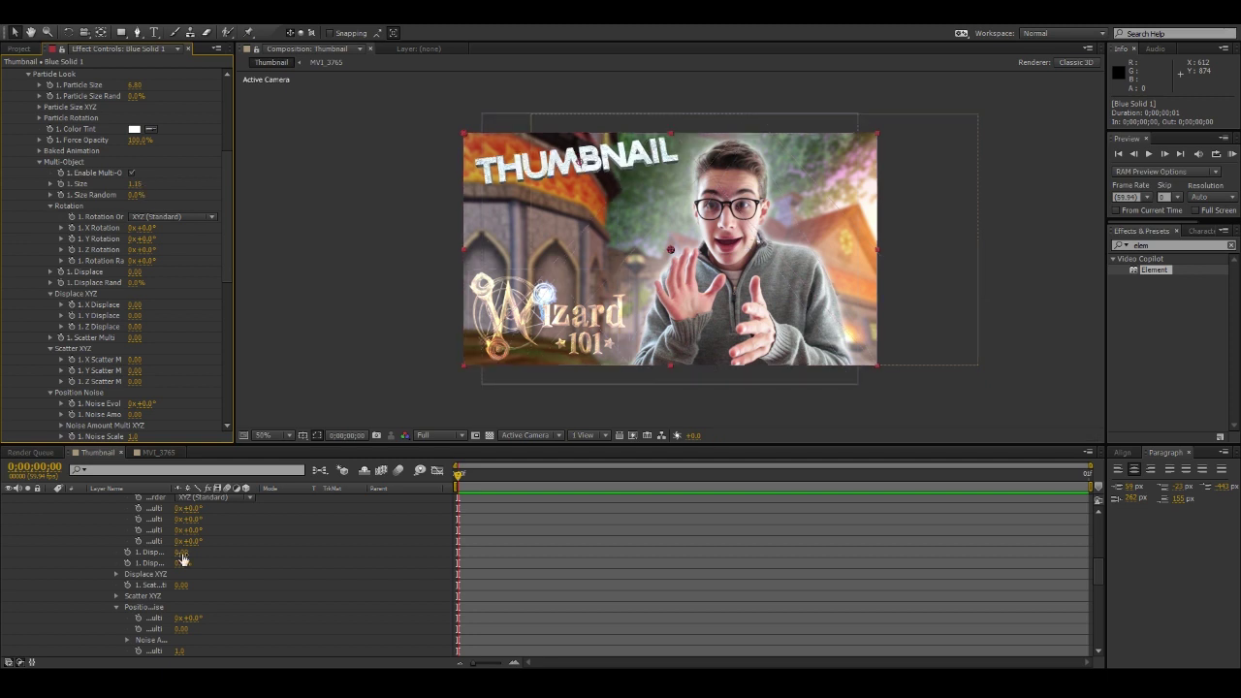
scroll(117, 557, "up", 10)
left_click(51, 511)
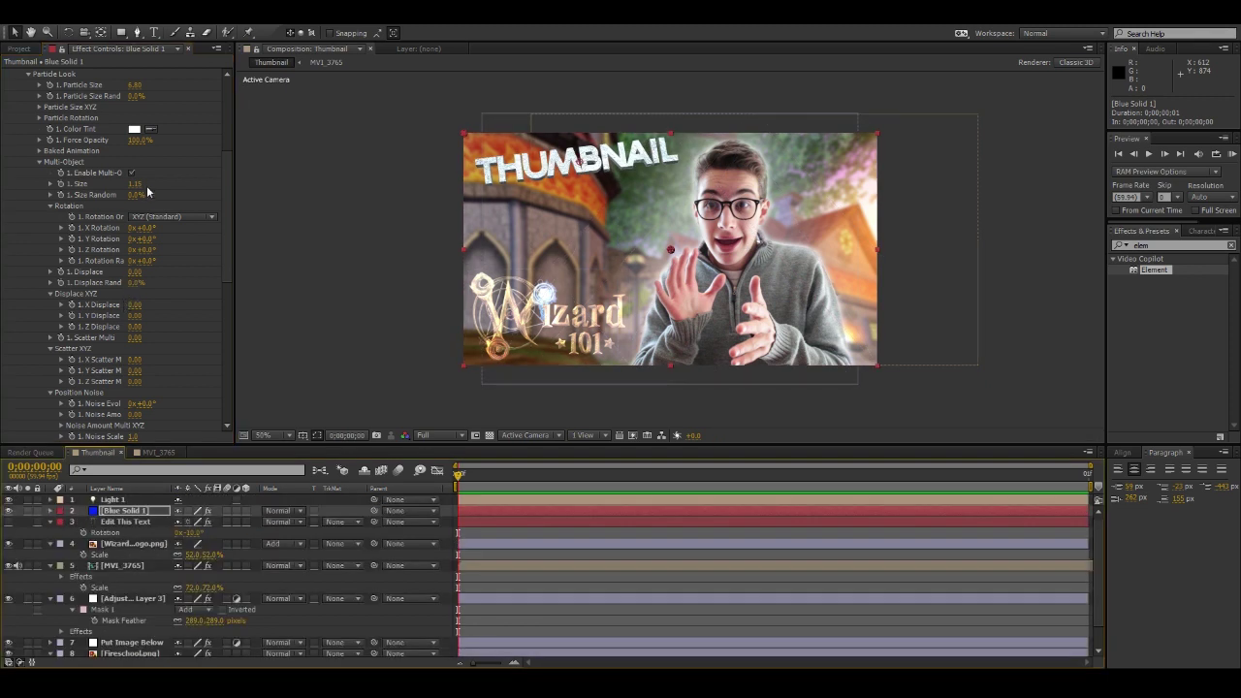
Shift the MVI_3765 presenter layer slightly right and move Adjustment Layer 3 right by 20 px to follow it
left_click(956, 291)
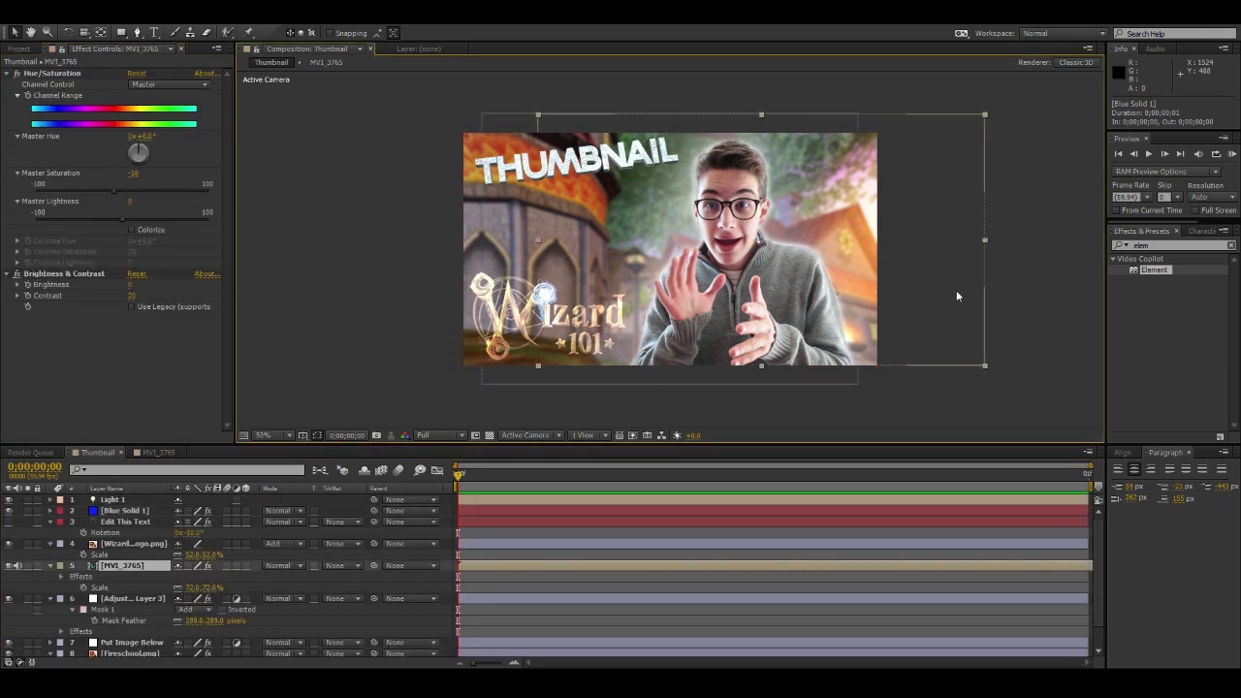
left_click(155, 600)
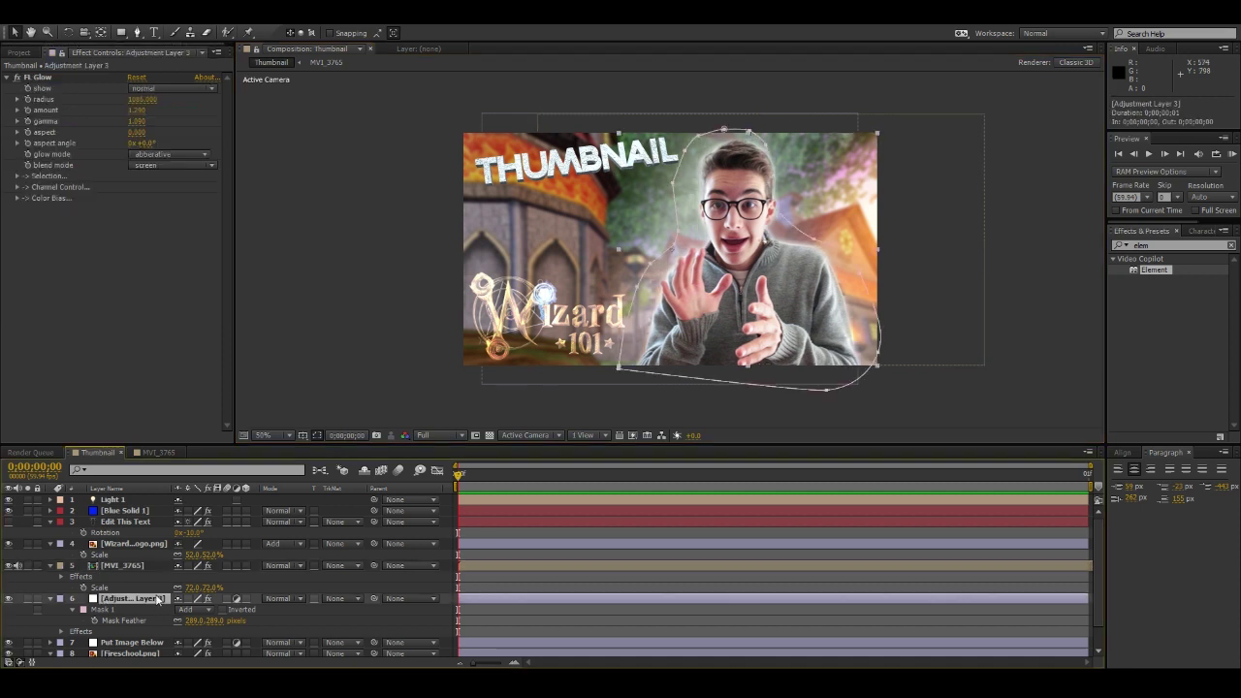
key("shift+Right")
key("shift+Right")
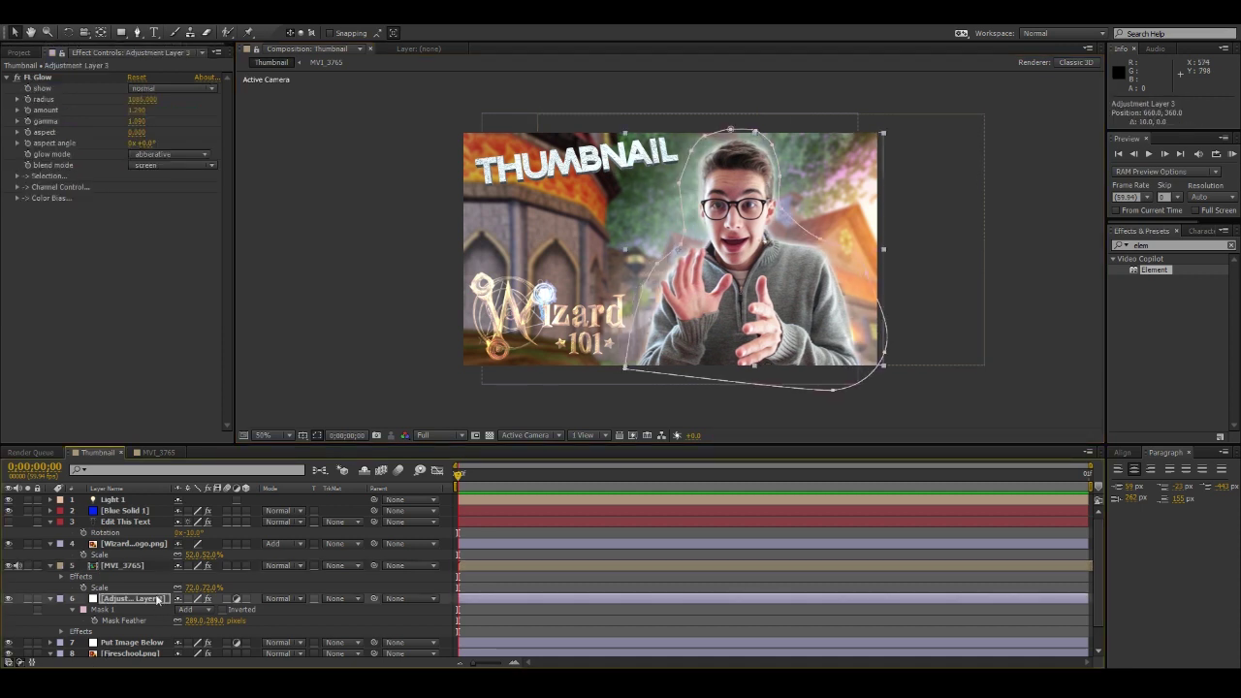
left_click(646, 588)
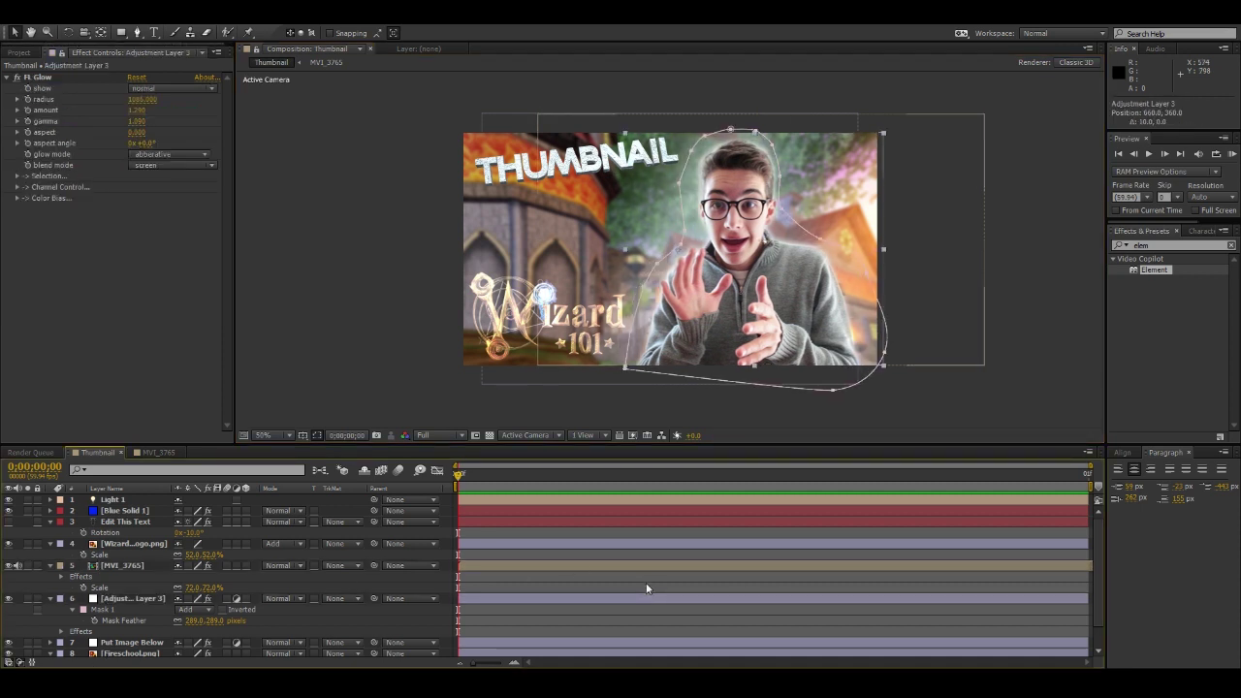
Increase the THUMBNAIL text's particle size and lower its Group 1 position to about 358, 115
left_click(133, 511)
left_click_drag(135, 281, 130, 281)
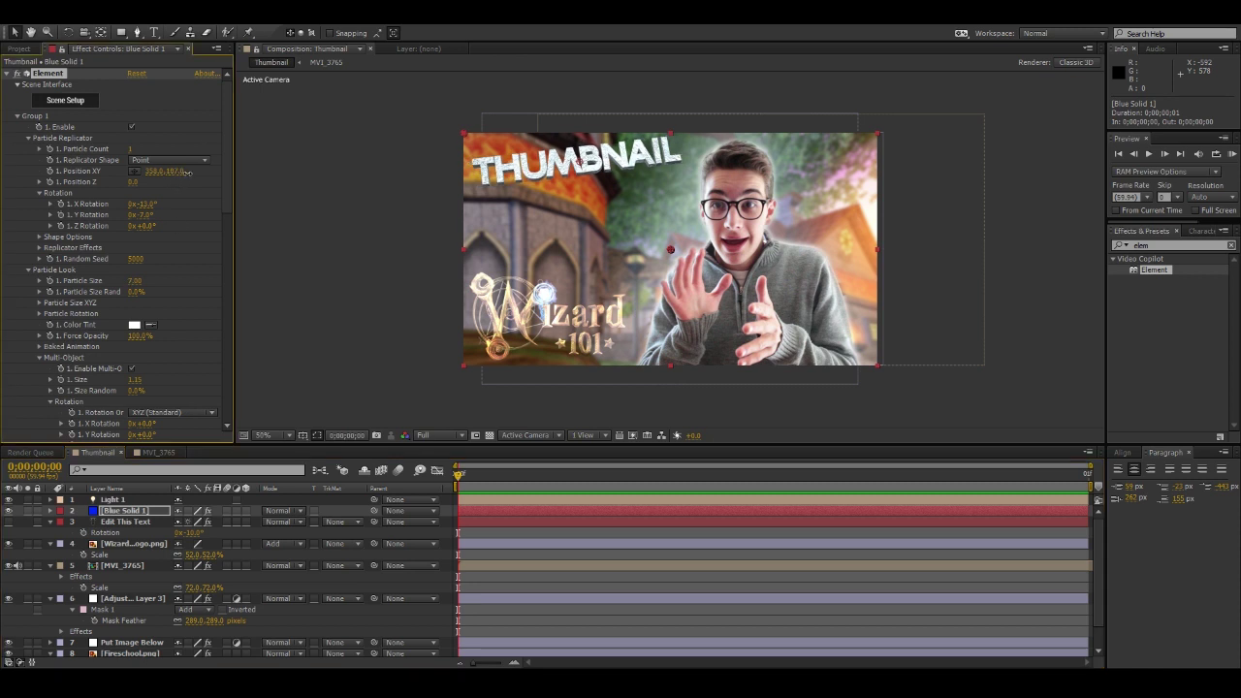
left_click_drag(186, 171, 135, 172)
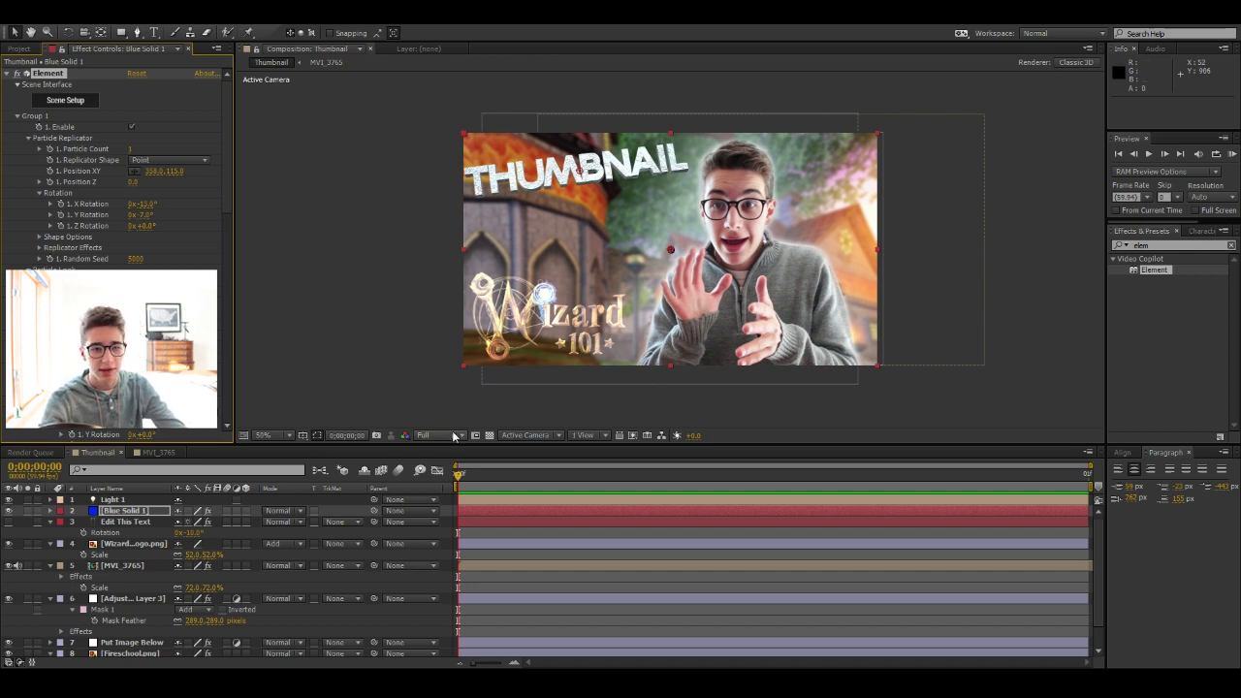
Duplicate the Edit This Text layer and change the copy's wording to TUTORIAL
left_click(133, 525)
key("ctrl+d")
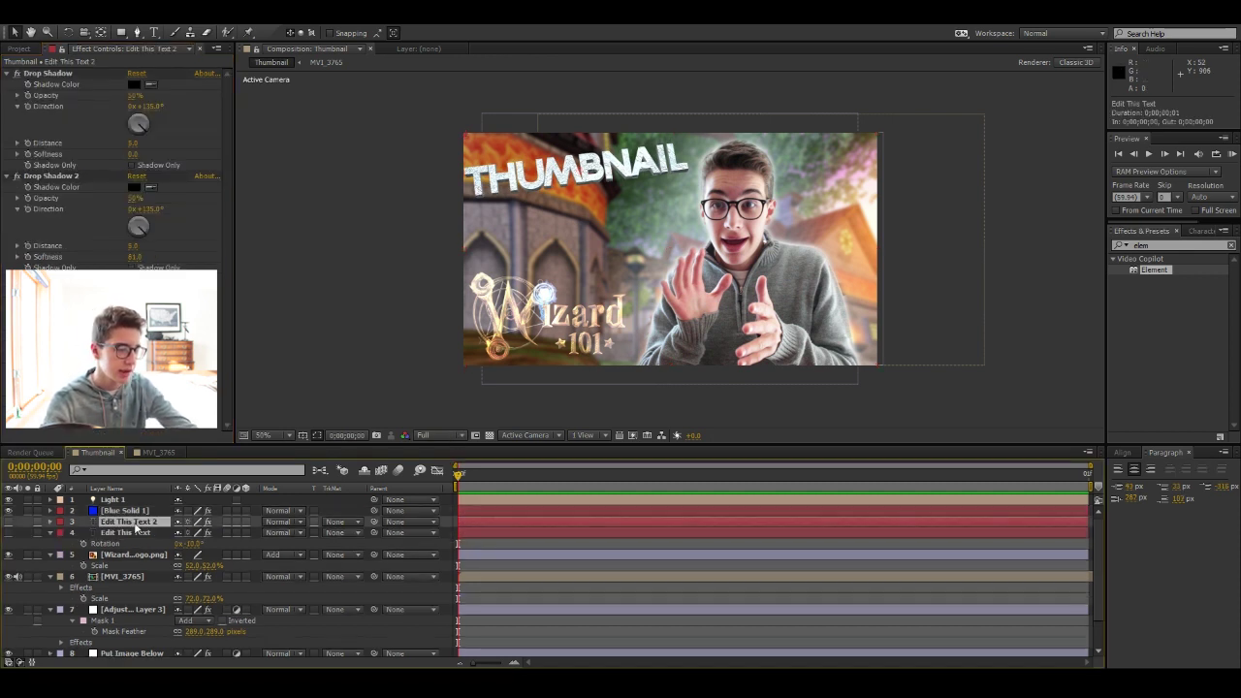
key("ctrl+t")
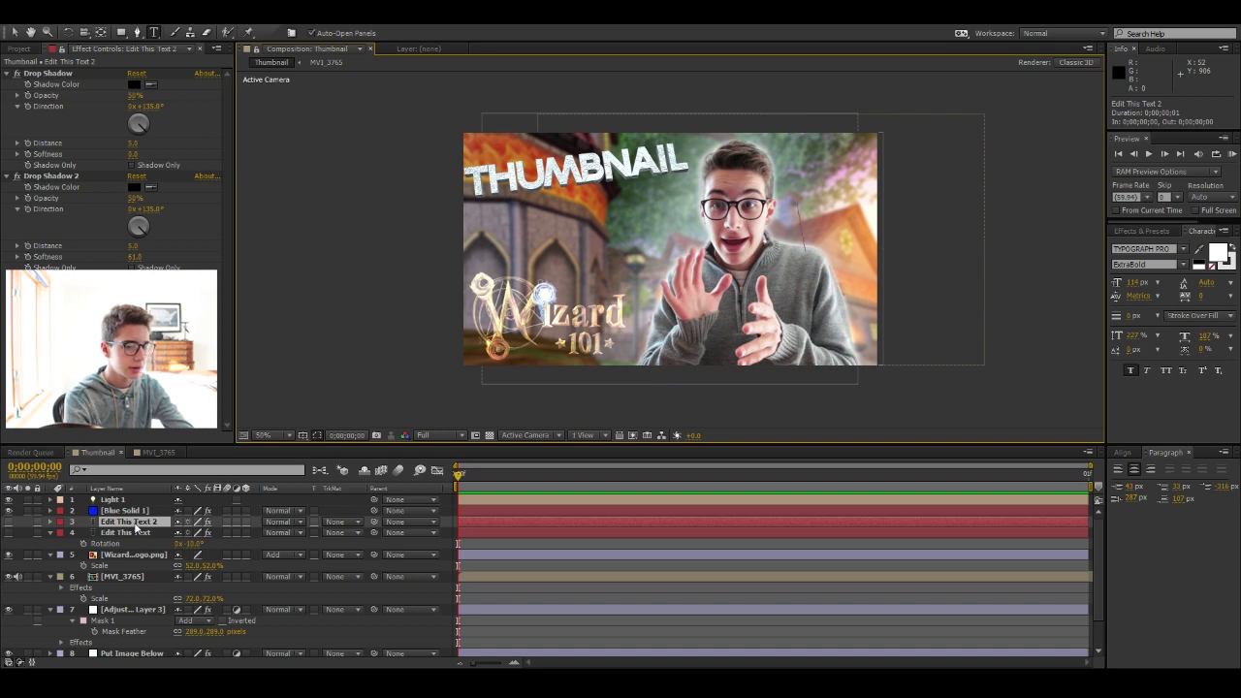
Duplicate the Element blue solid and assign Edit This Text 2 as Path Layer 1 on the copy
left_click(135, 512)
key("ctrl+d")
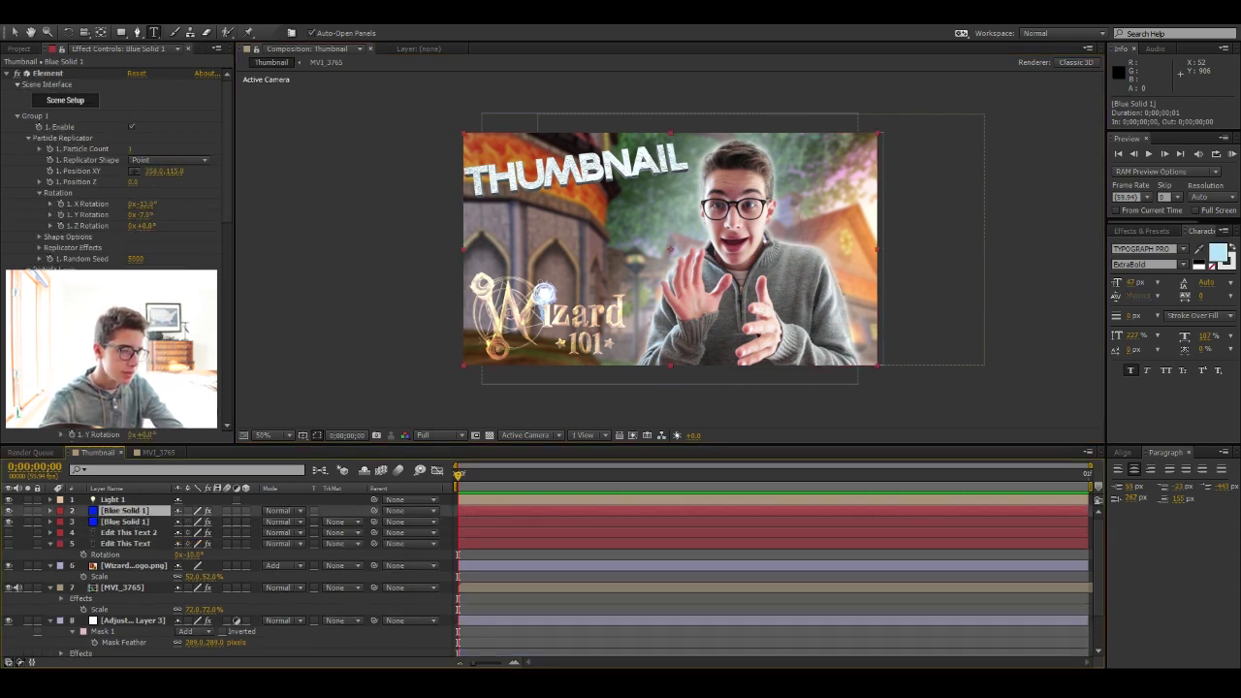
scroll(179, 290, "down", 10)
left_click(180, 289)
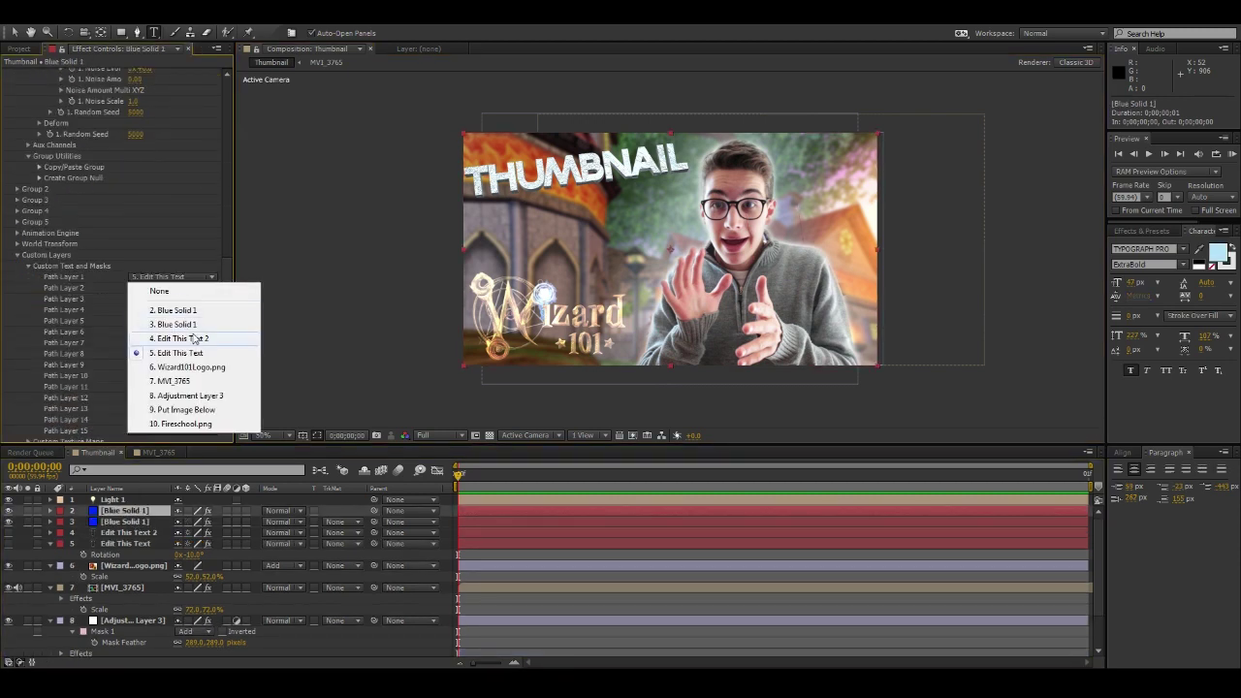
left_click(194, 340)
scroll(194, 341, "up", 5)
scroll(192, 199, "up", 4)
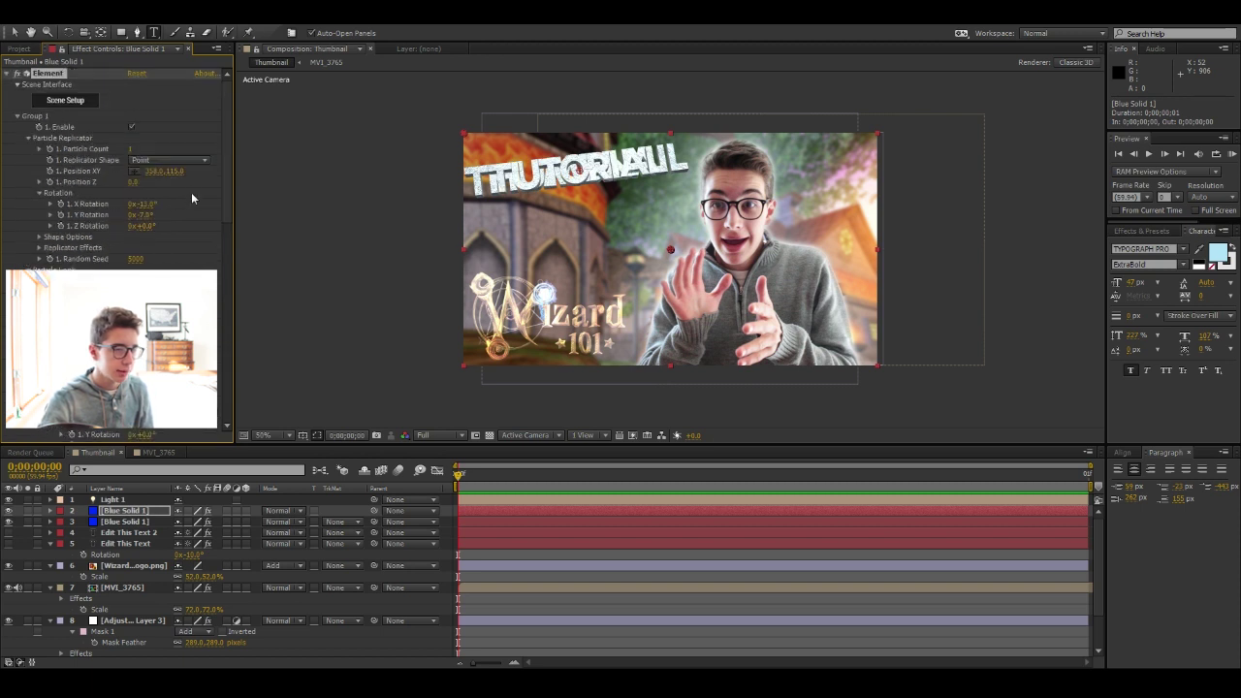
Position the TUTORIAL text beneath THUMBNAIL, at about 373, 218
left_click_drag(172, 171, 222, 170)
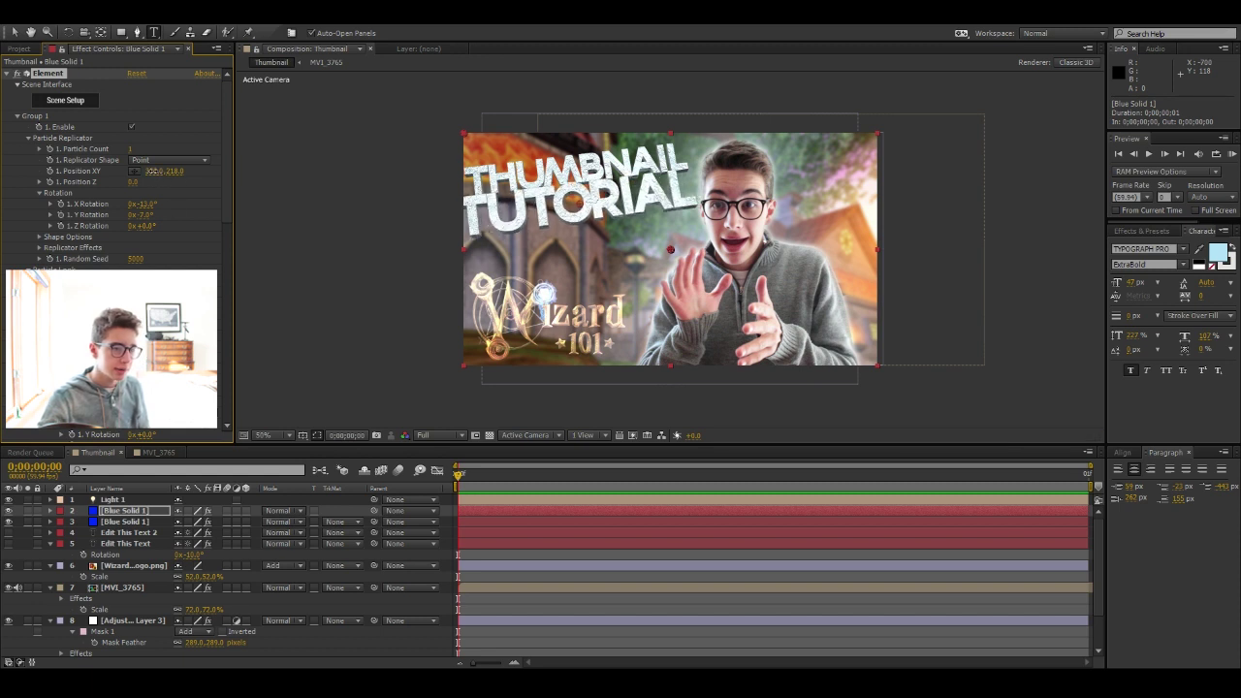
left_click_drag(150, 170, 165, 171)
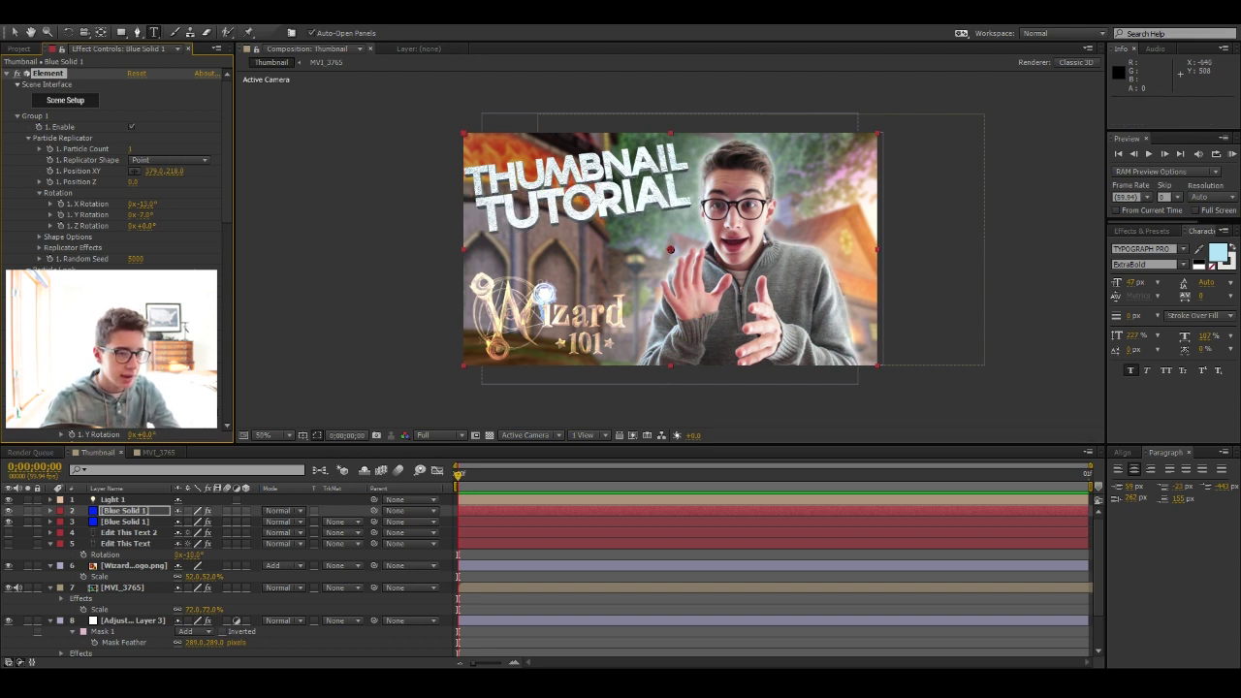
Move the Wizard101 logo up and to the right, to about 290, 536
key("v")
left_click(591, 326)
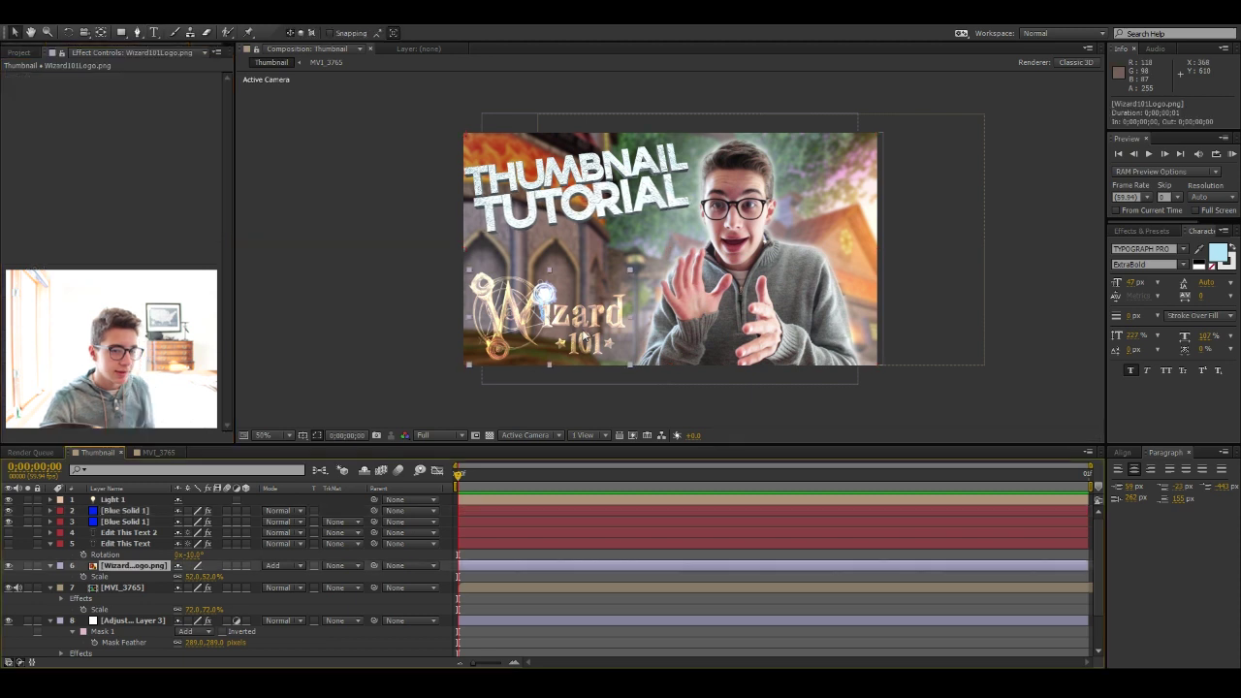
left_click_drag(591, 324, 597, 312)
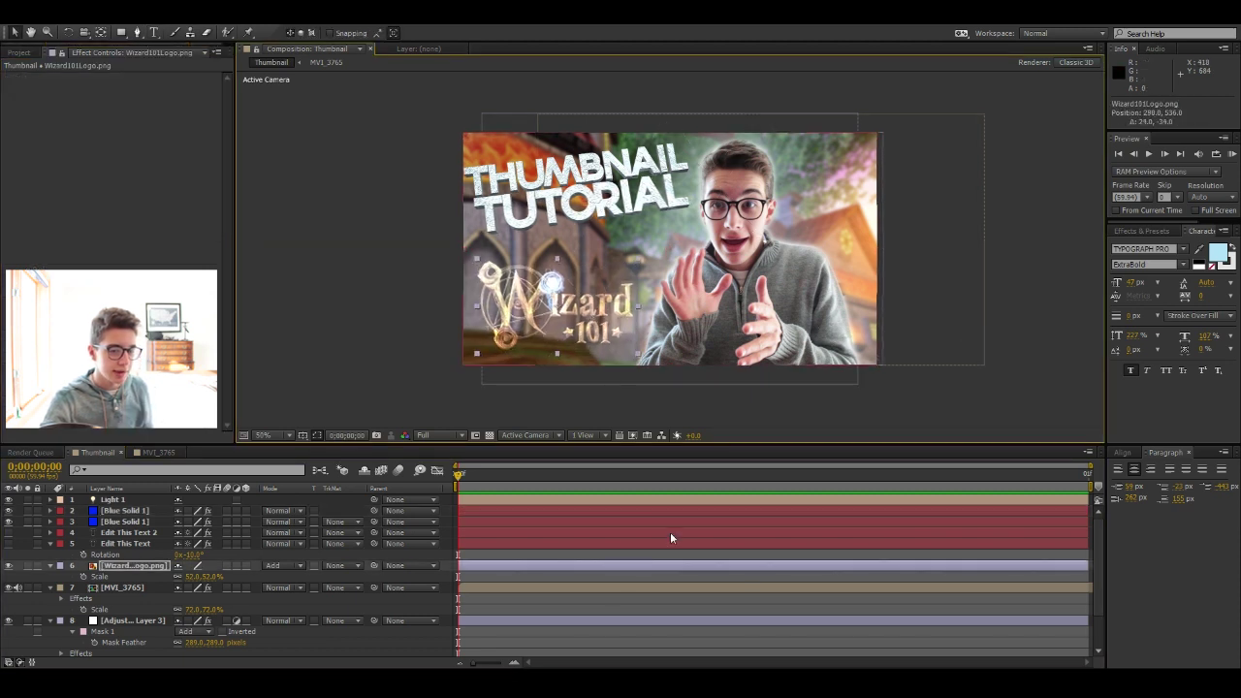
left_click(668, 558)
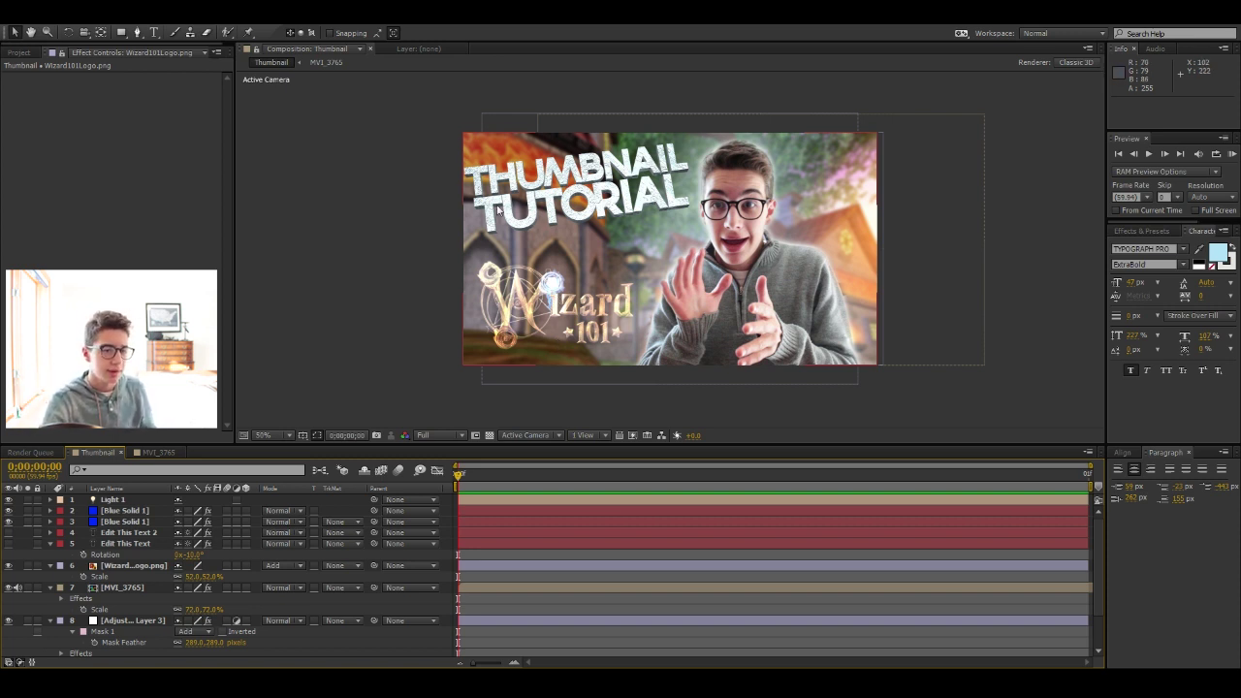
Lower the TUTORIAL text to a Y position of about 252 and the THUMBNAIL text to about 128
left_click(106, 509)
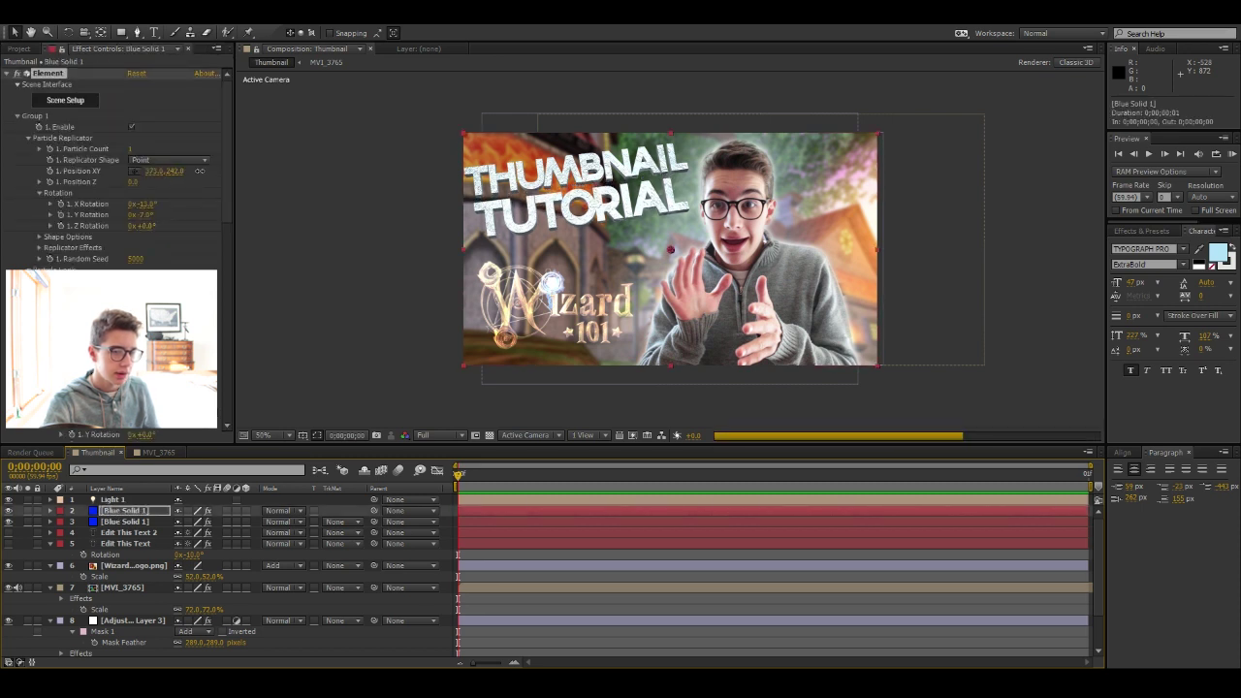
key("ctrl+Down")
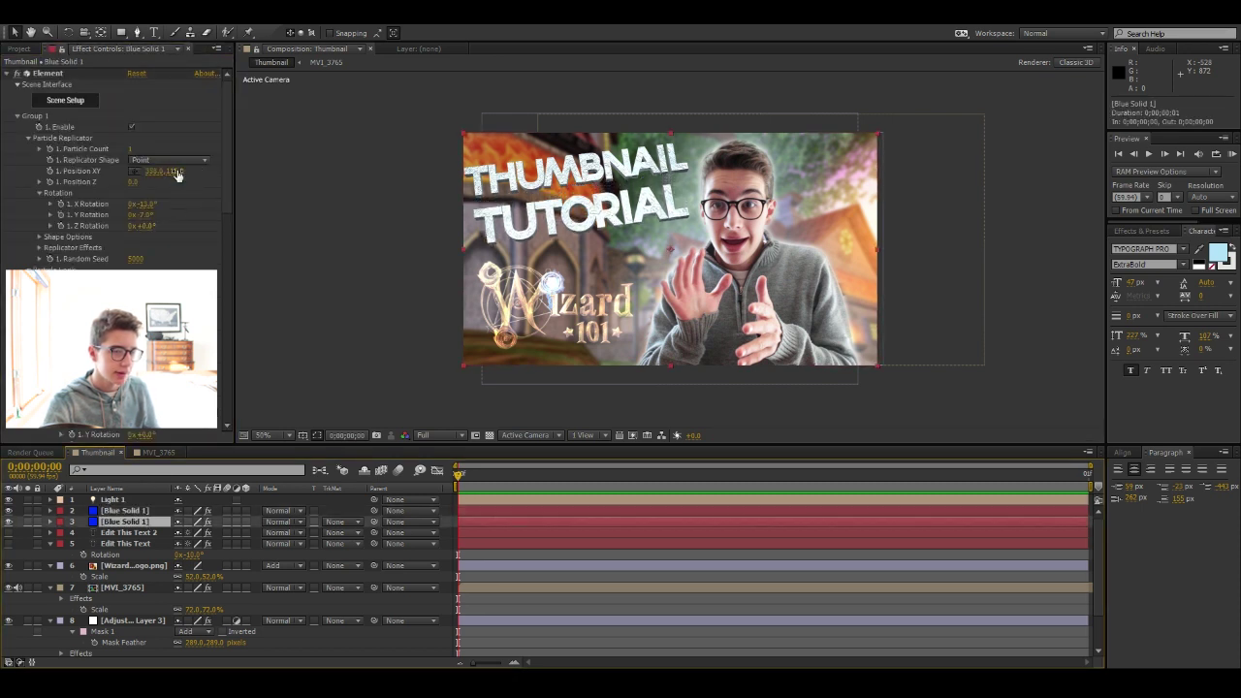
left_click(177, 175)
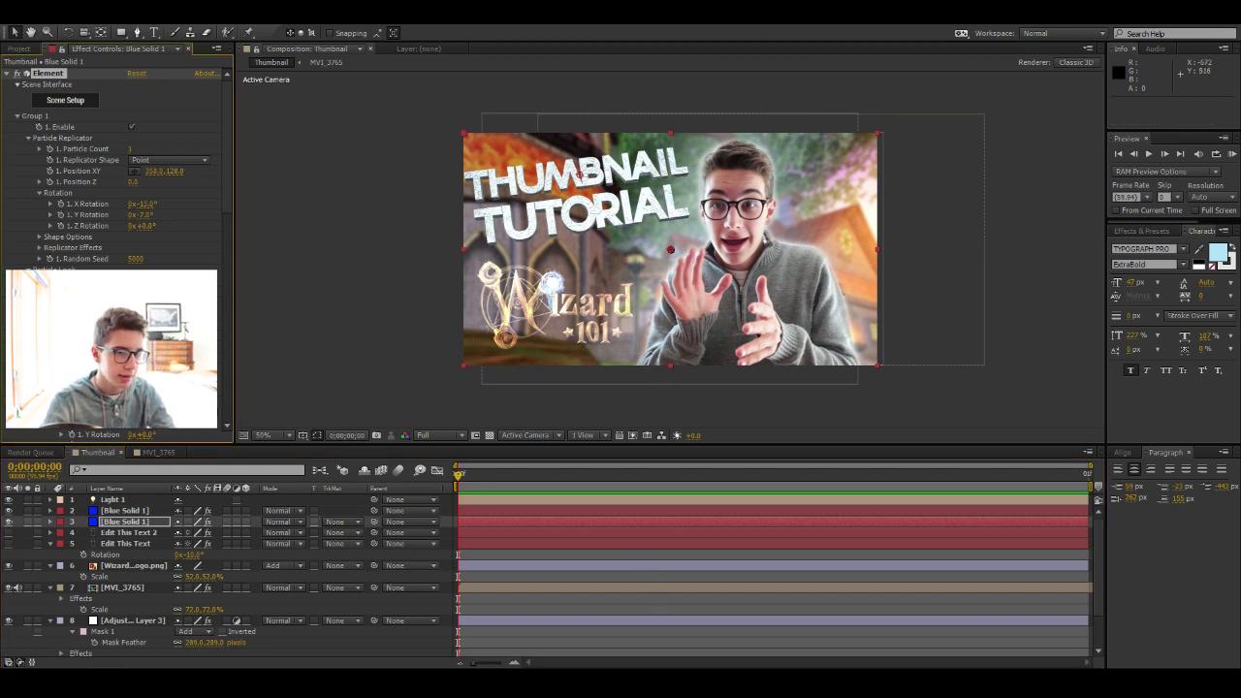
Try purple and magenta color tints in the Element effect on the TUTORIAL text's Blue Solid 1 layer
key("ctrl+Up")
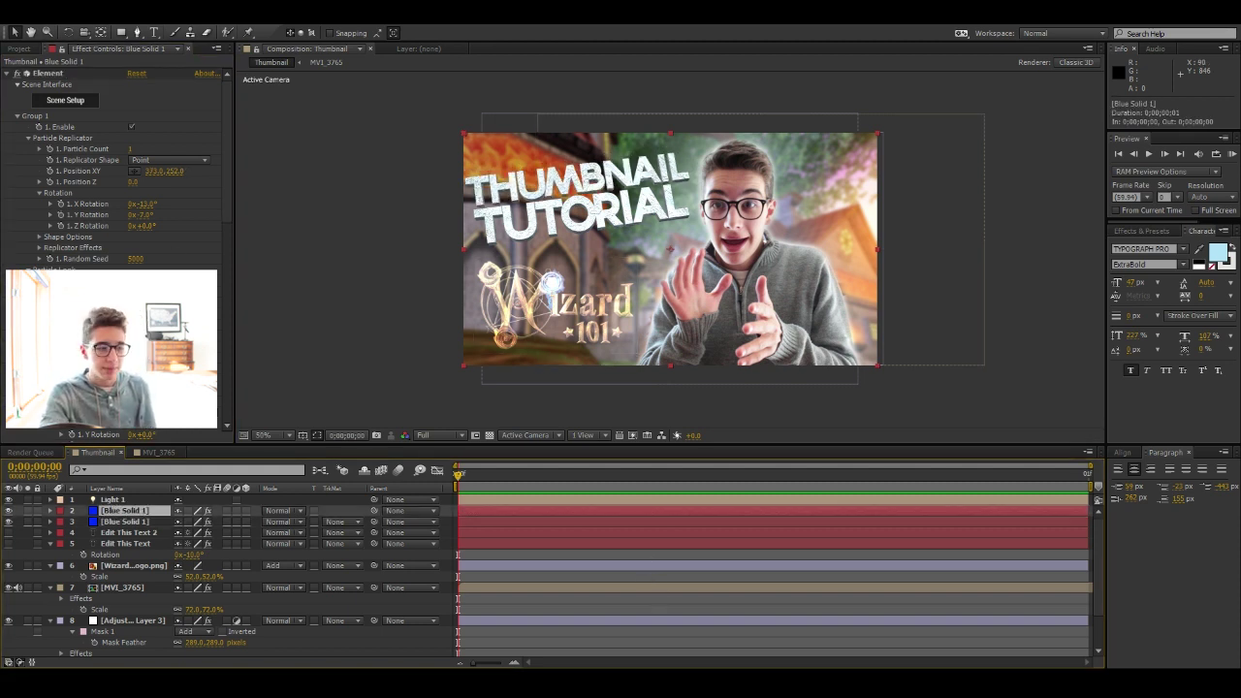
scroll(120, 251, "down", 2)
left_click(135, 307)
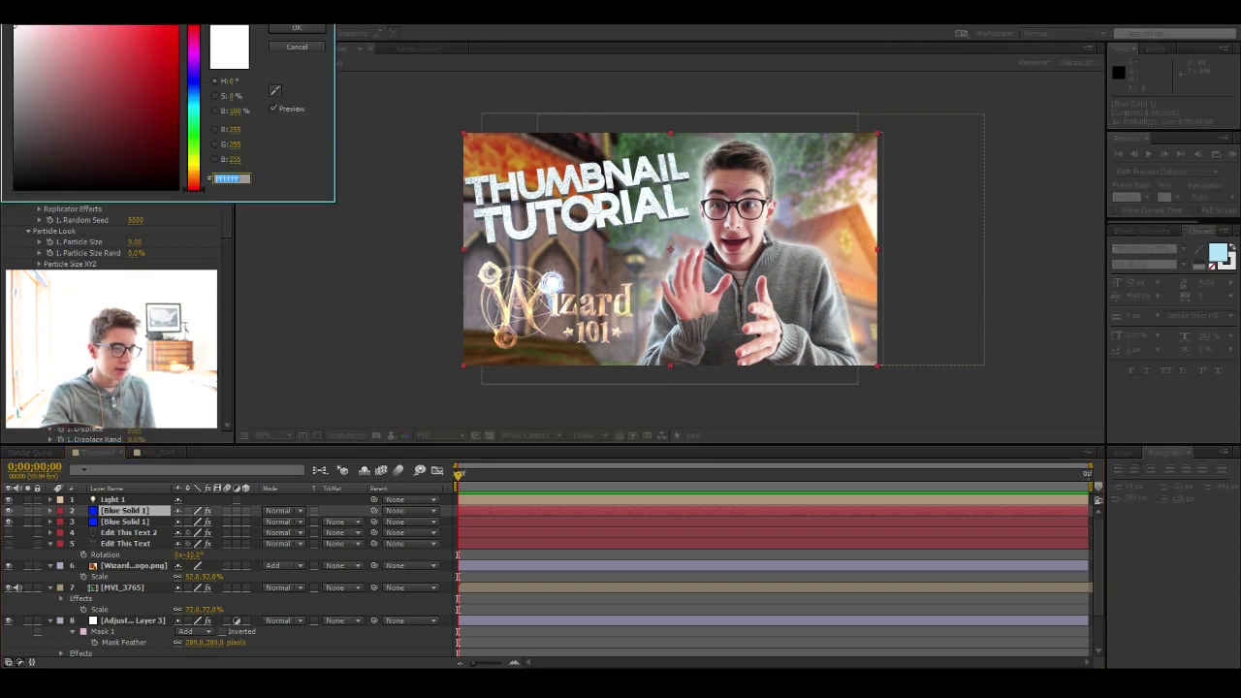
left_click_drag(159, 89, 178, 25)
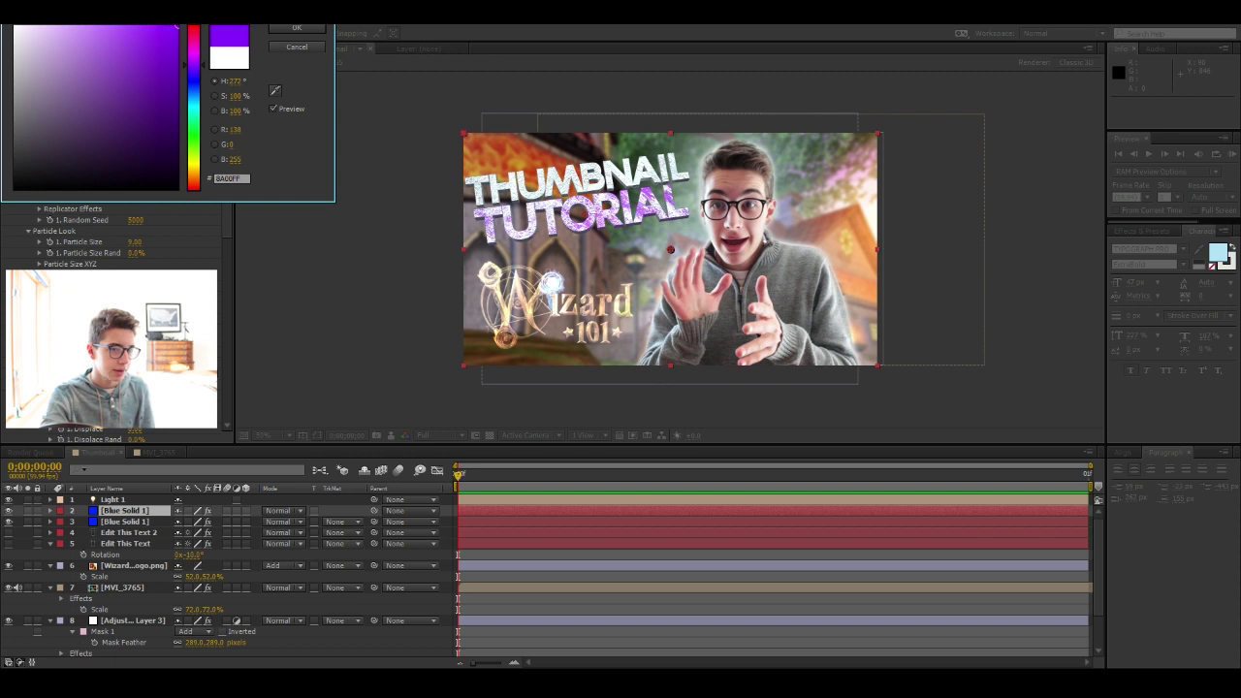
left_click(194, 107)
left_click(194, 61)
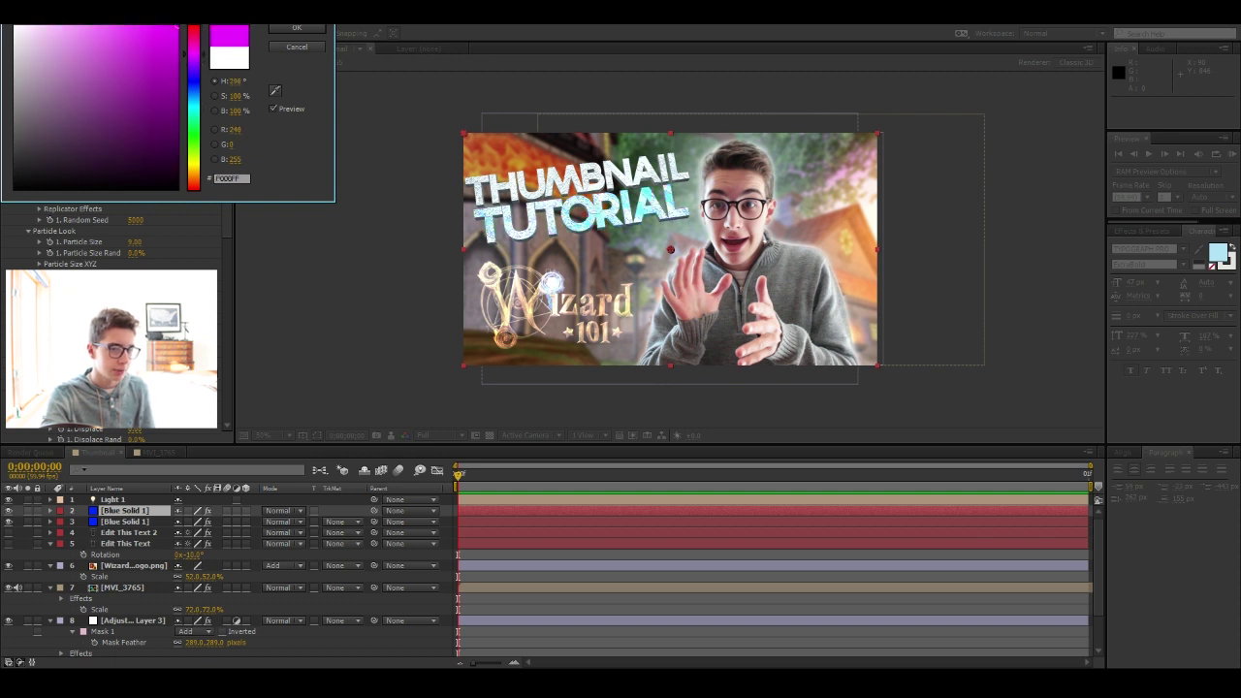
key("Return")
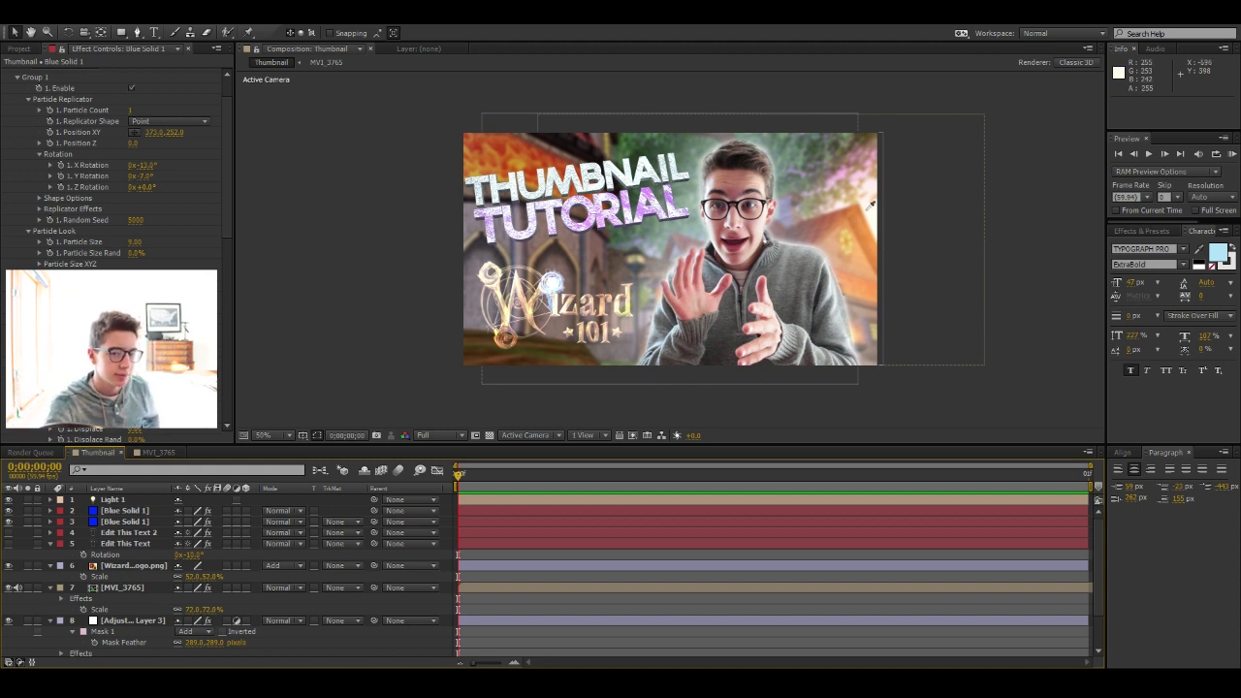
Tint the TUTORIAL text with a color sampled from the background's warm glow, adjusted to orange at hue 30°, saturation 77%, brightness 98%
left_click(864, 258)
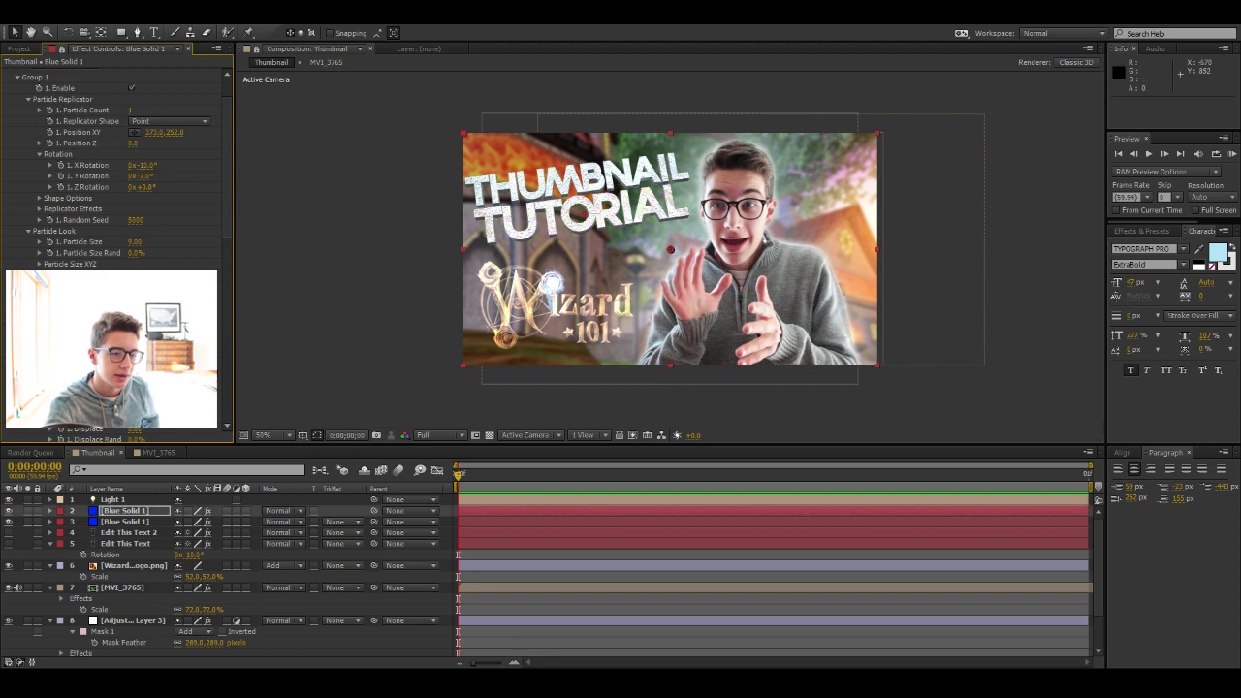
key("period")
key("period")
key("period")
key("period")
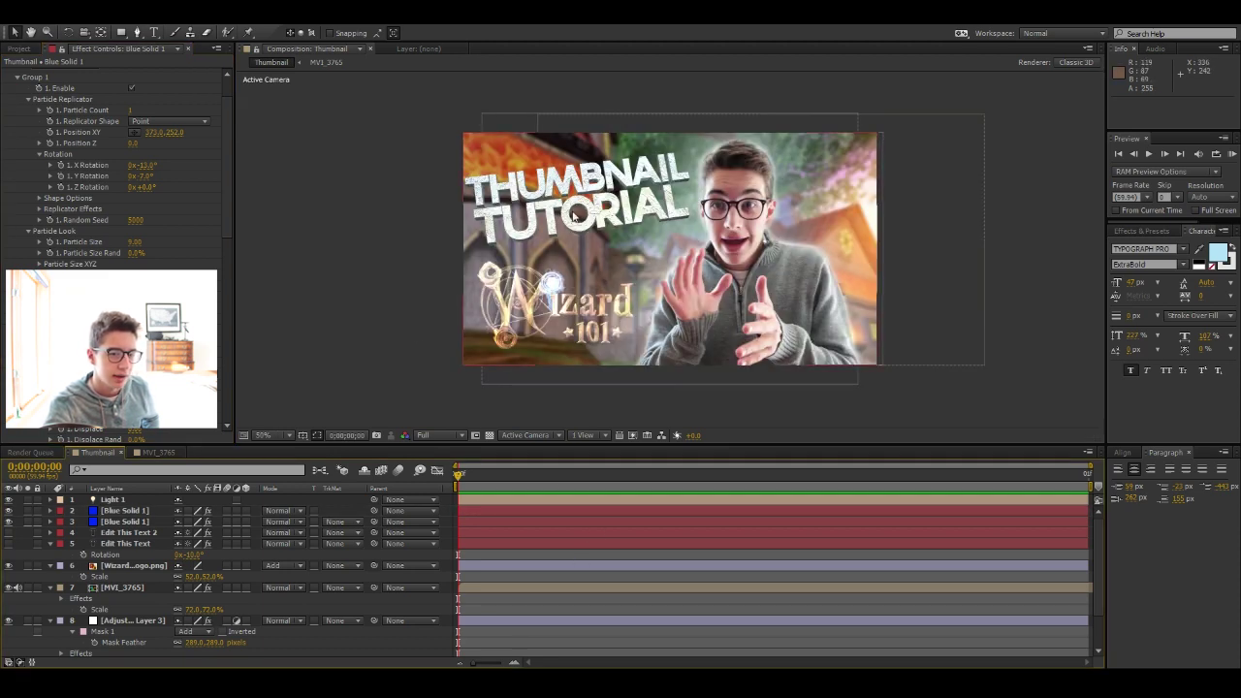
left_click(137, 279)
left_click(140, 28)
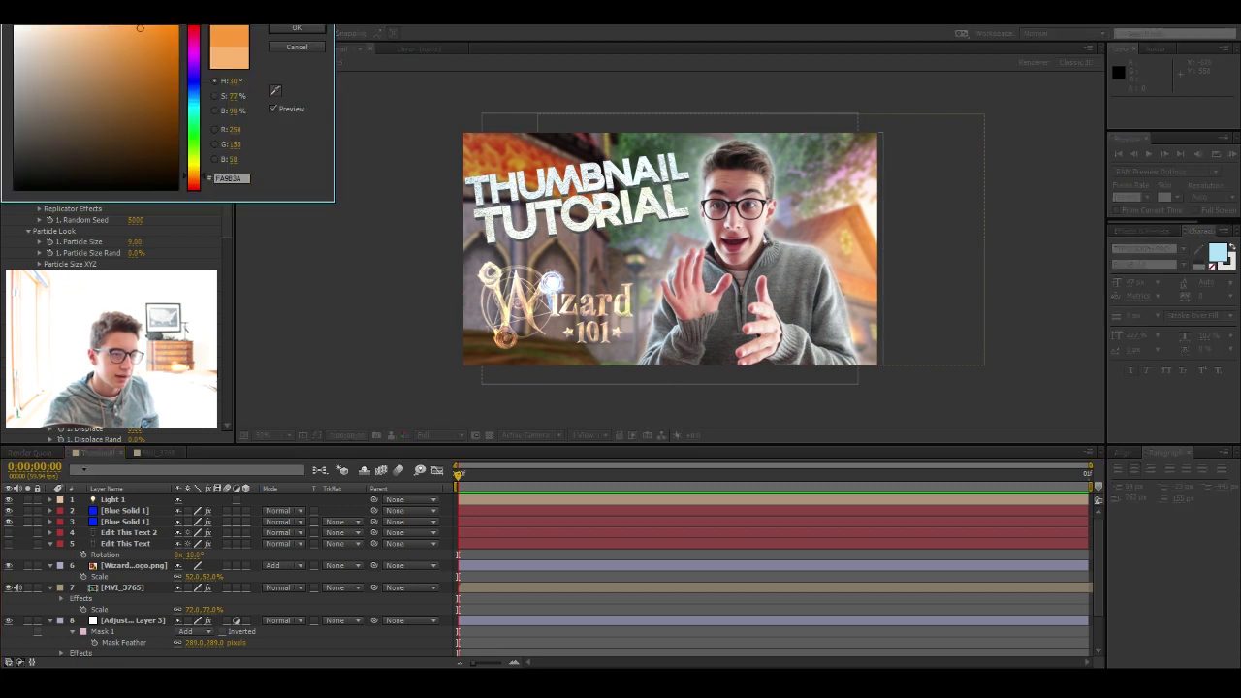
left_click(297, 27)
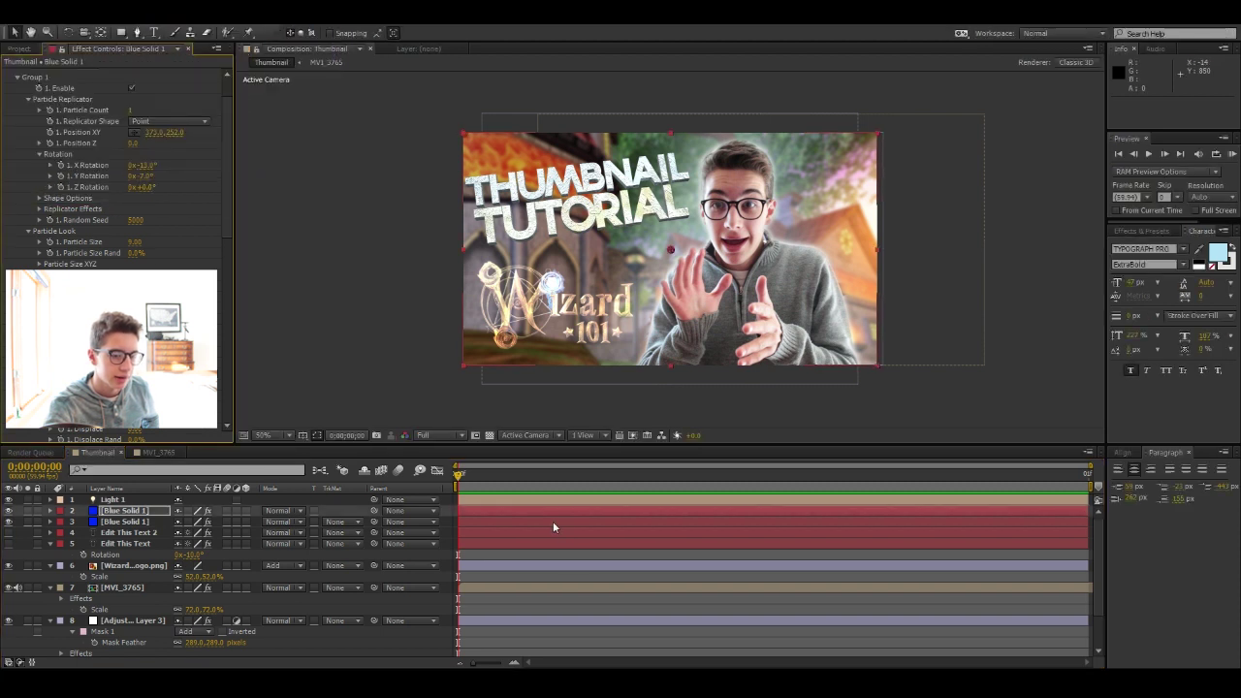
Check the thumbnail's readability at a reduced preview size of 12.5% and restore the preview to 50%
key("comma")
key("period")
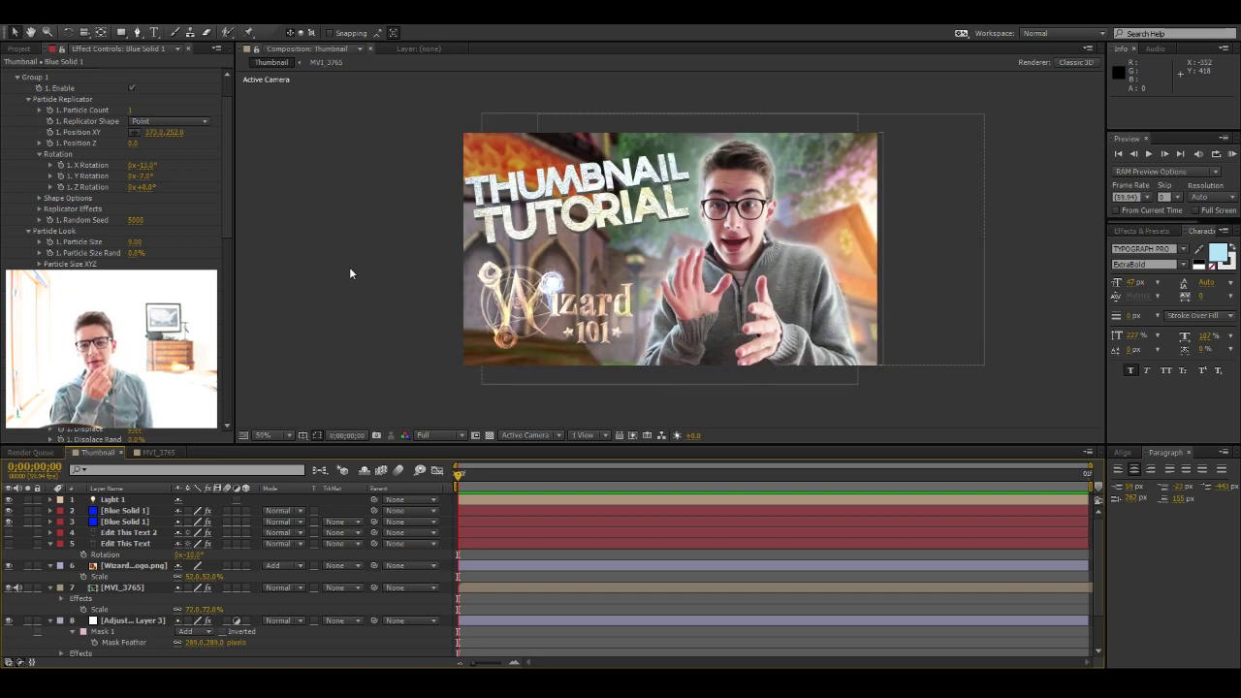
key("comma")
key("comma")
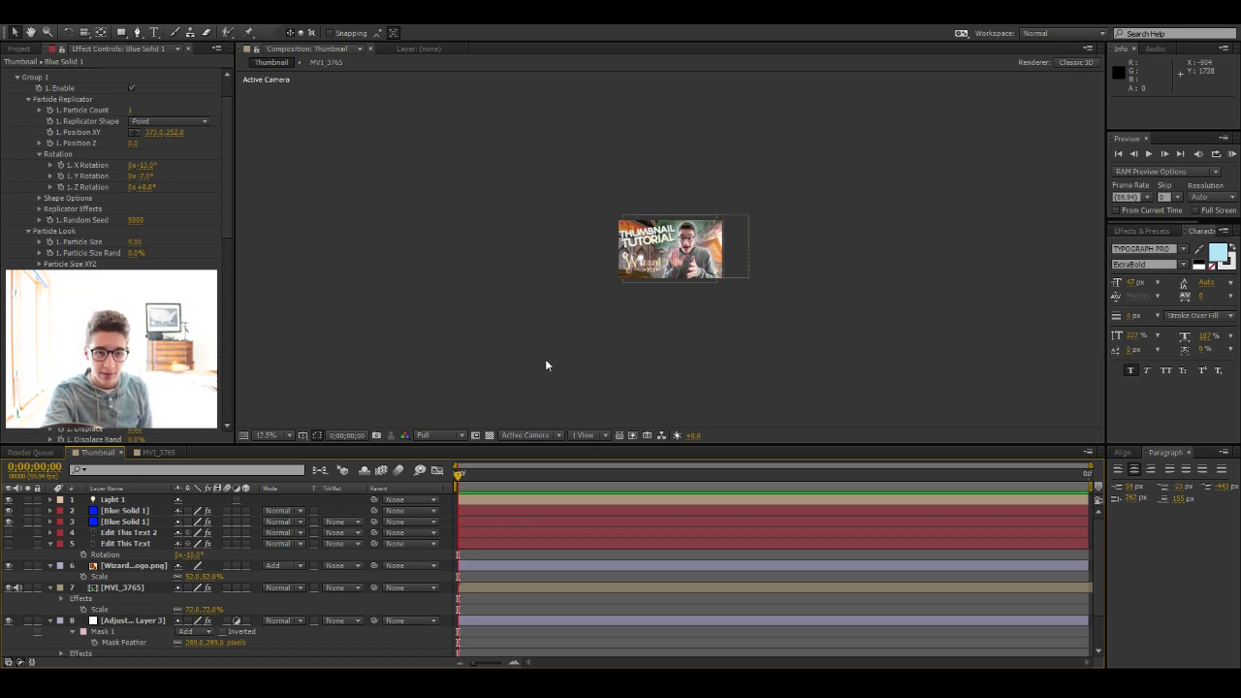
key("period")
key("period")
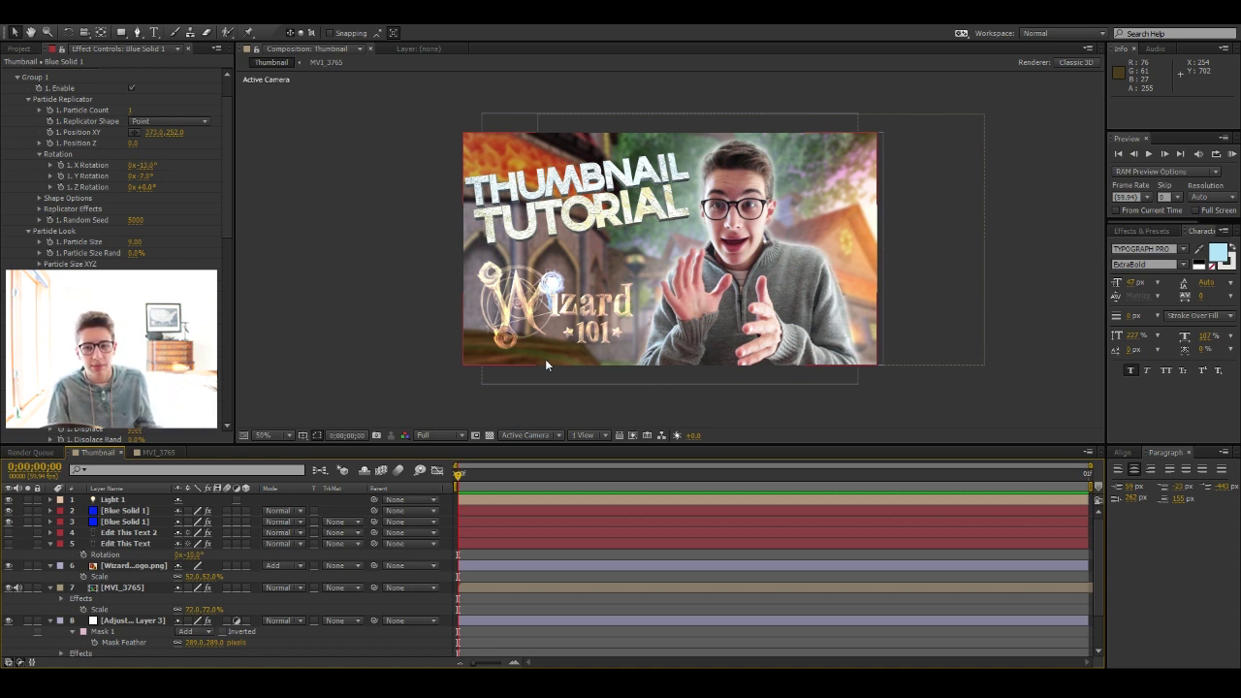
Show the project's list of footage files and compositions
left_click(15, 49)
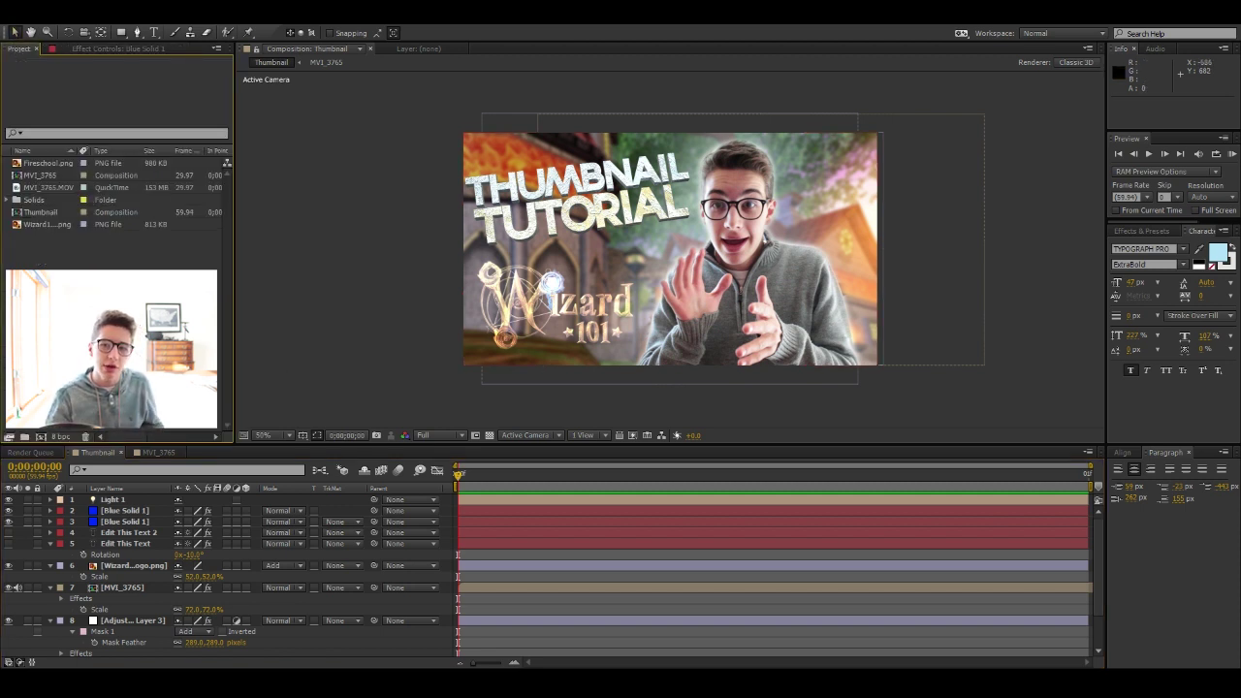